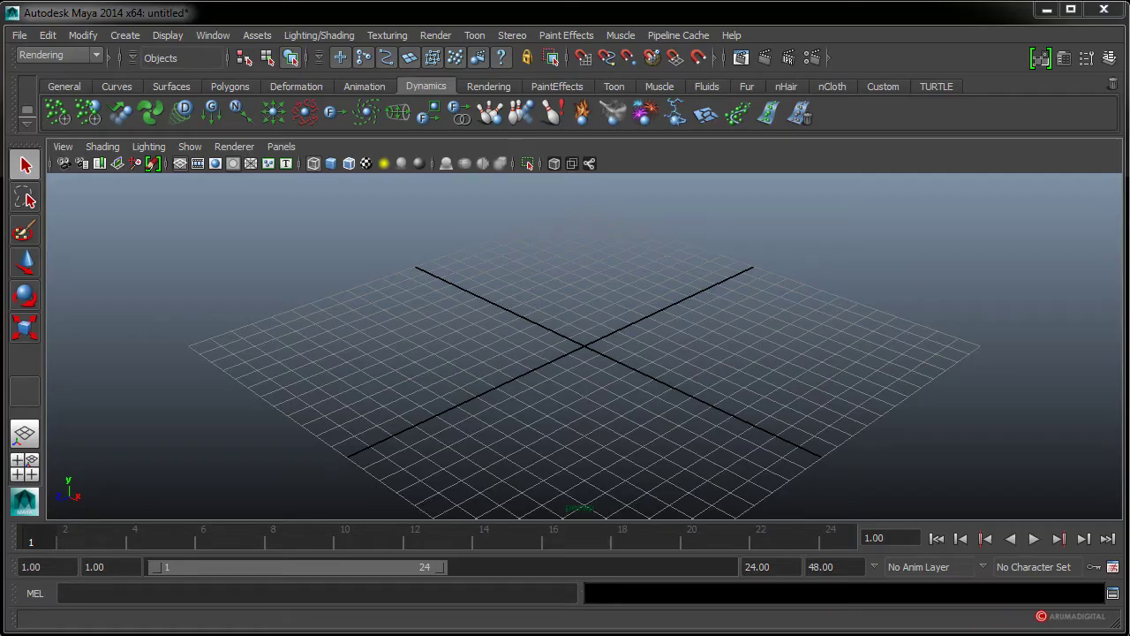
- Switch to the Dynamics menu set and create an ocean
click(72, 57)
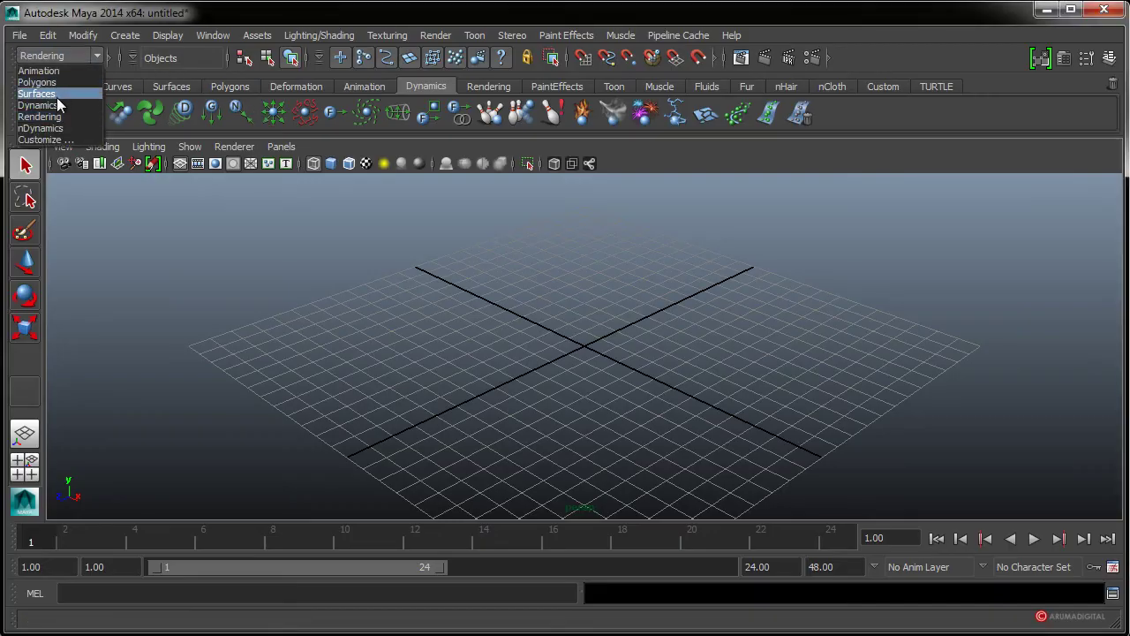
click(55, 105)
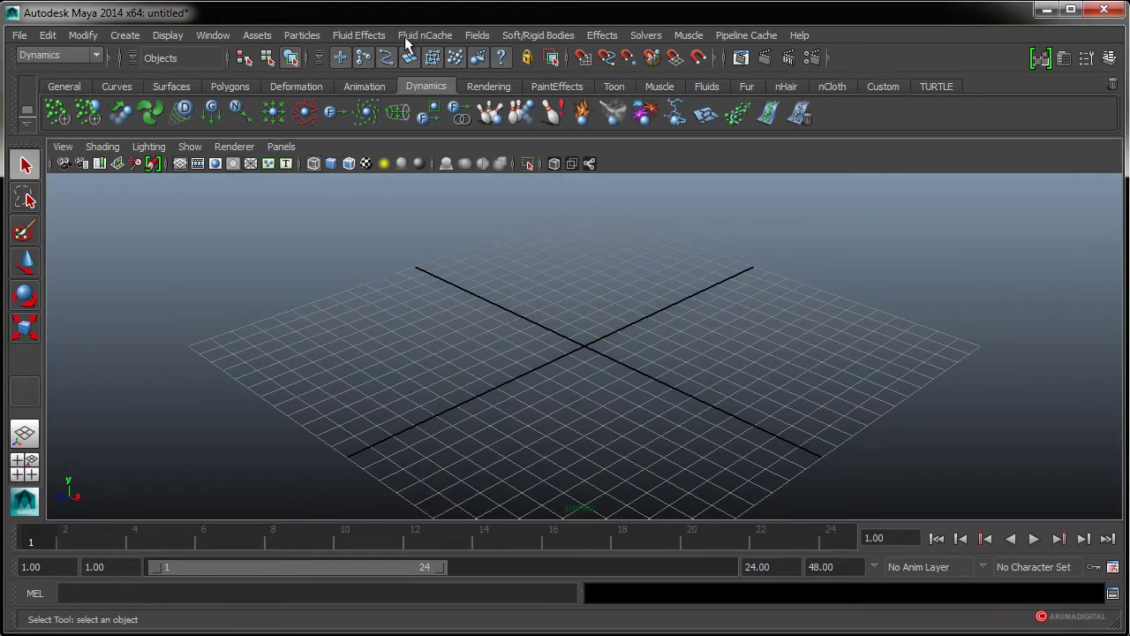
click(371, 35)
mouse_move(364, 182)
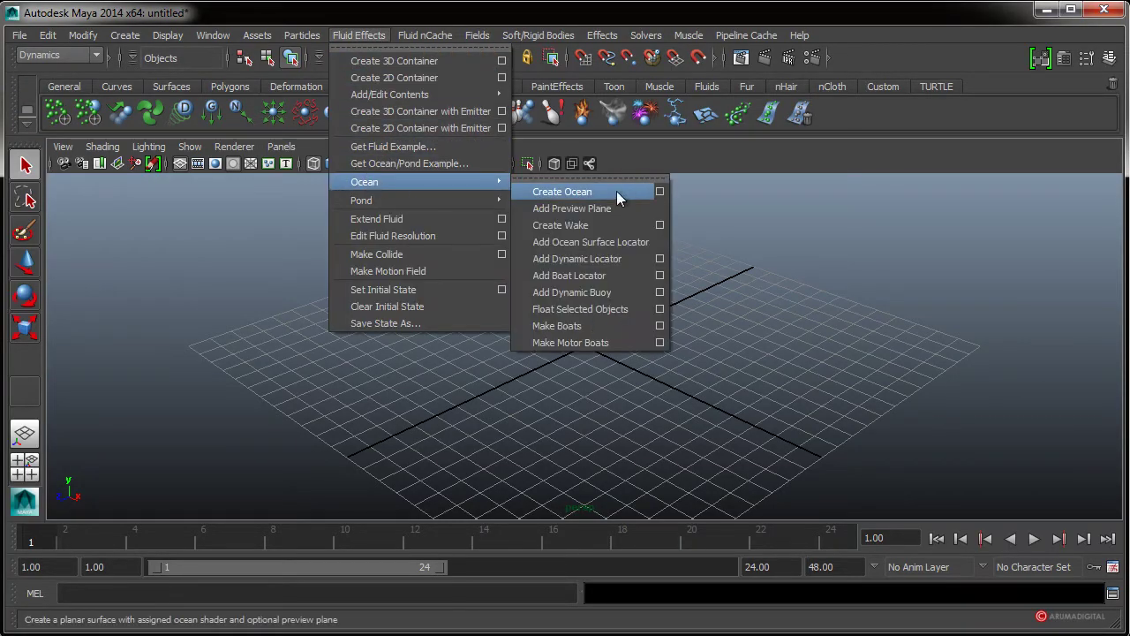
click(596, 191)
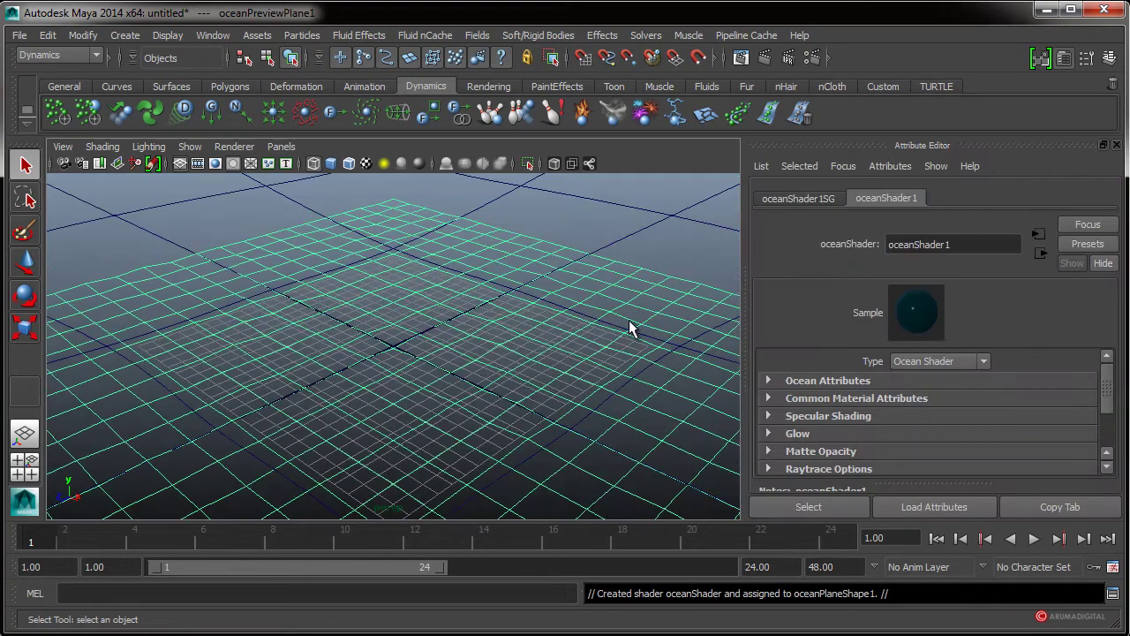
- Set oceanPreviewPlane1's Resolution to 100
mouse_move(636, 333)
alt+right_down()
mouse_move(429, 358)
mouse_move(588, 345)
mouse_move(671, 356)
alt+right_up()
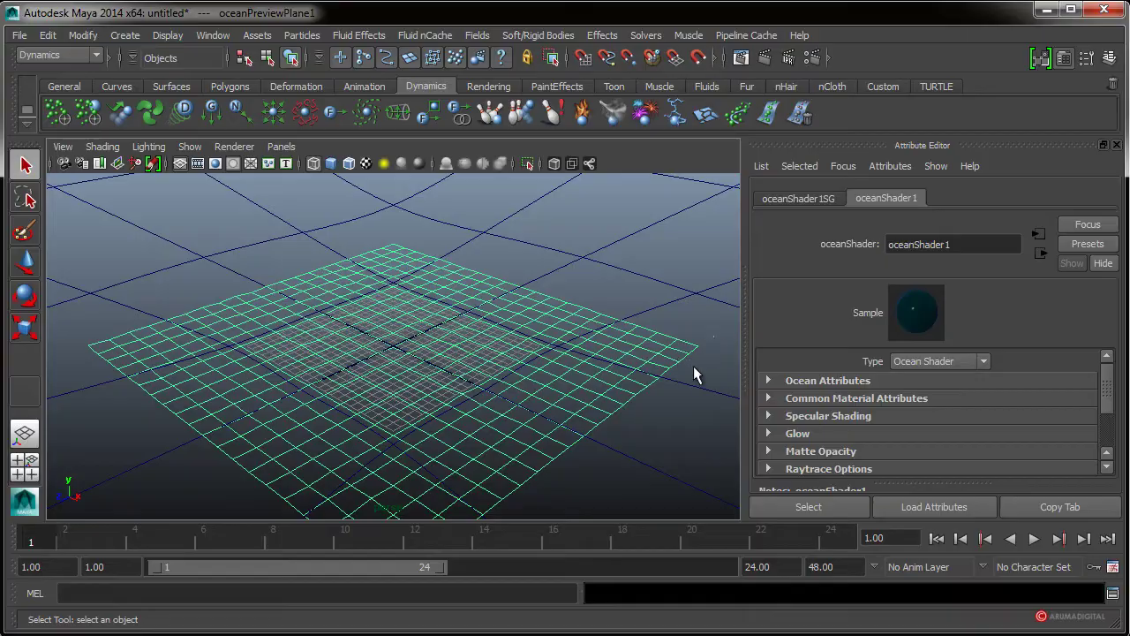
click(696, 369)
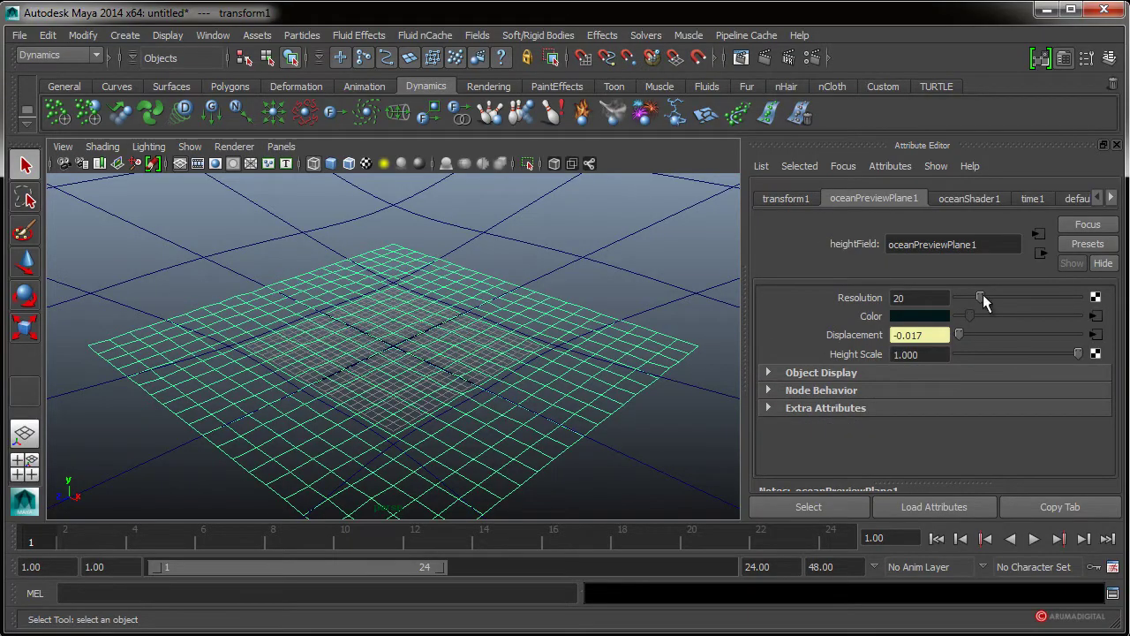
drag(983, 297, 1117, 298)
mouse_move(437, 374)
alt+mouse_down()
mouse_move(530, 368)
mouse_move(477, 365)
mouse_move(512, 383)
alt+mouse_up()
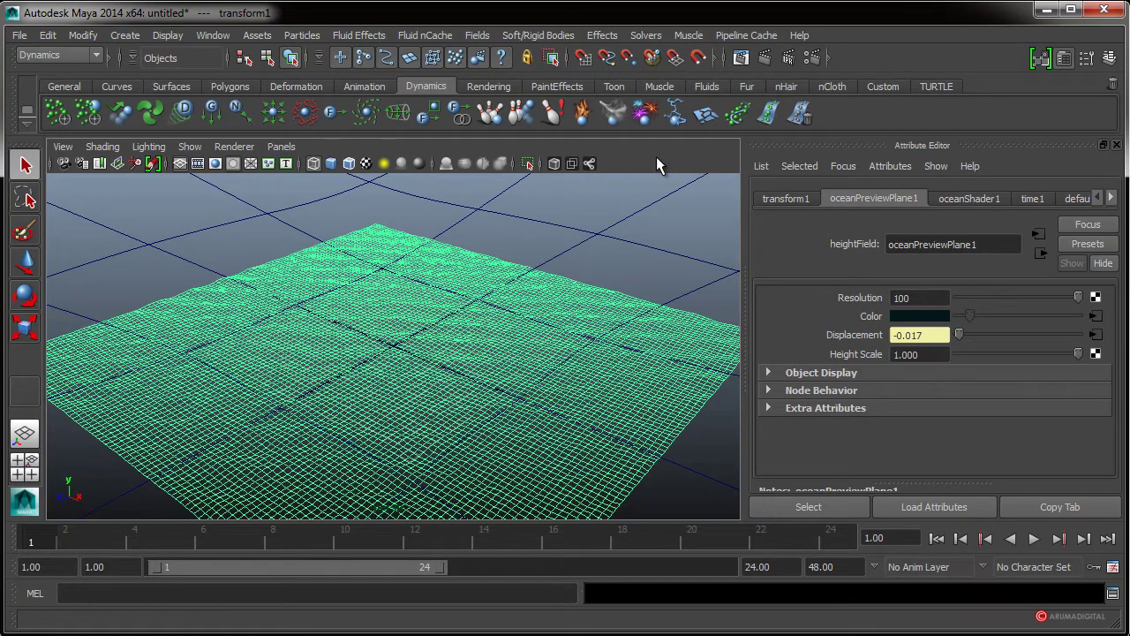
- Turn on smooth shaded display and set the playback end time to 500
key(5)
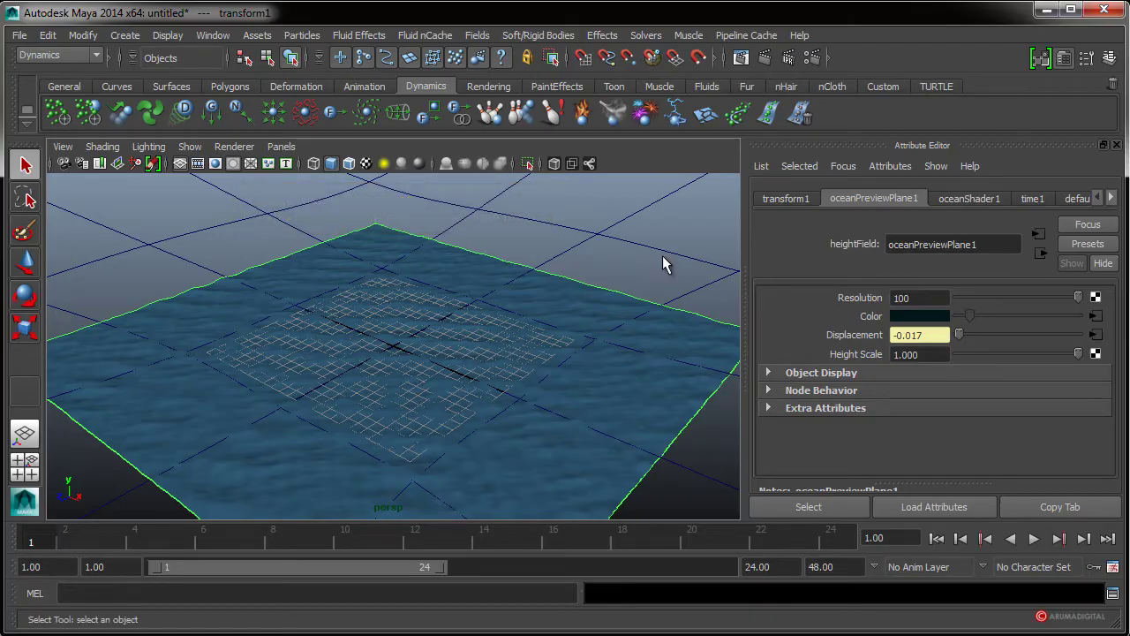
double_click(758, 566)
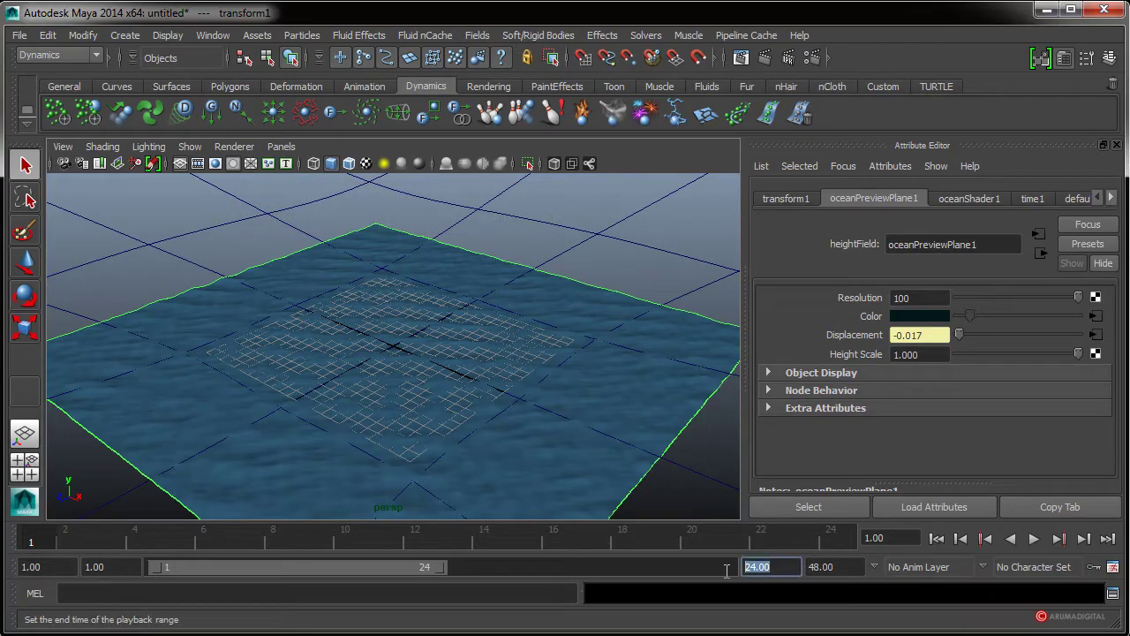
text(500)
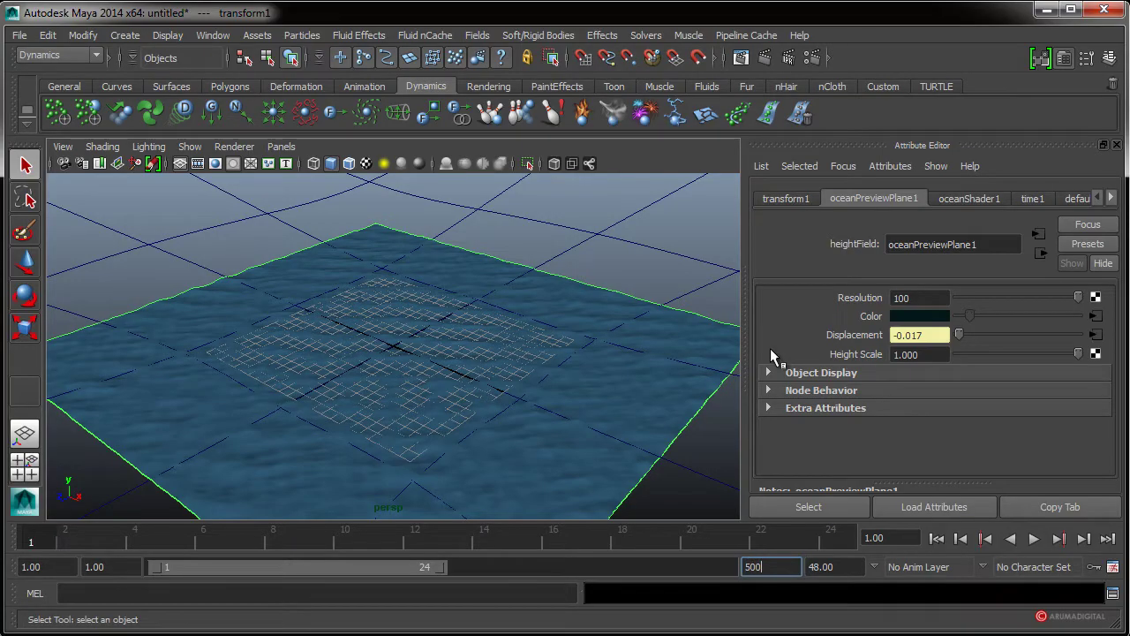
key(Return)
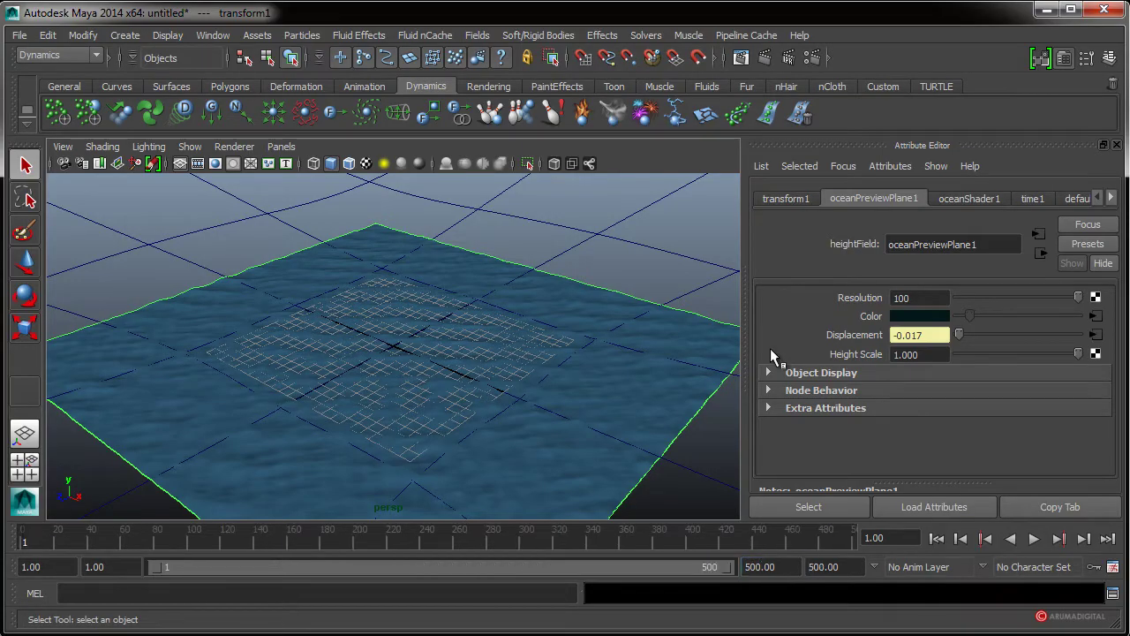
- Play the ocean animation from a low side view and stop at frame 95
click(1036, 538)
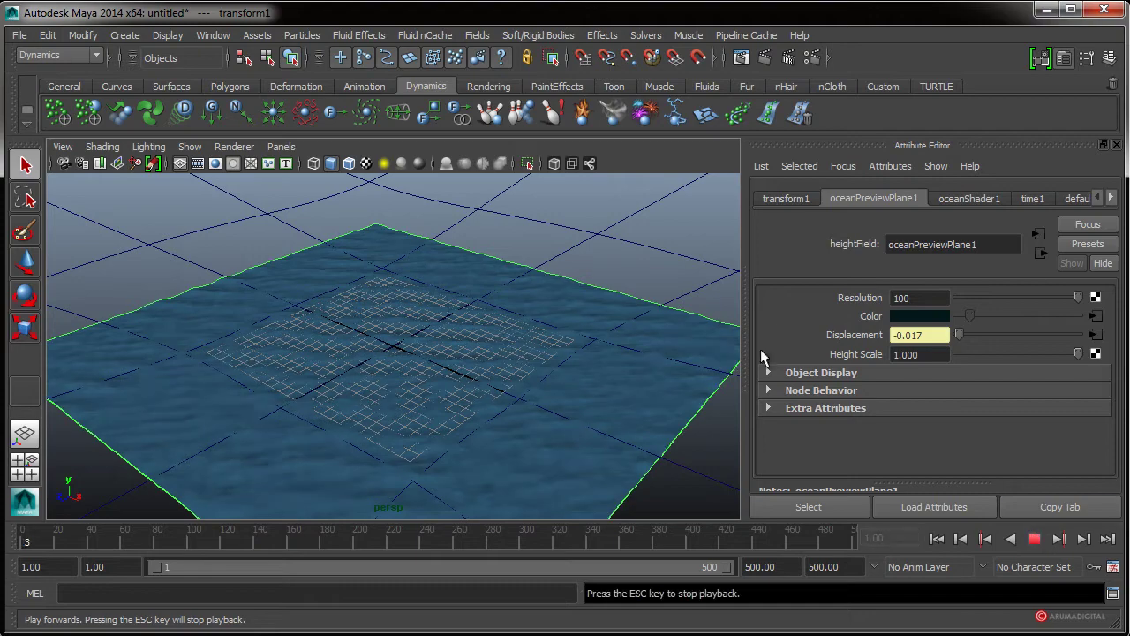
mouse_move(523, 419)
alt+mouse_down()
mouse_move(502, 398)
mouse_move(557, 426)
mouse_move(553, 447)
mouse_move(555, 424)
alt+mouse_up()
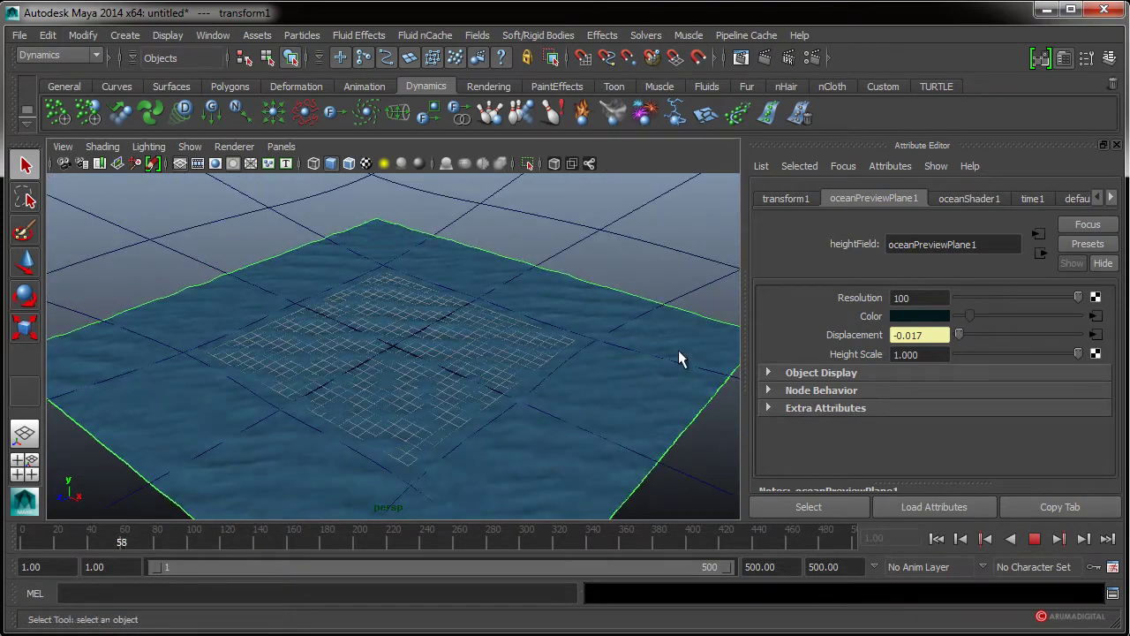
click(1035, 539)
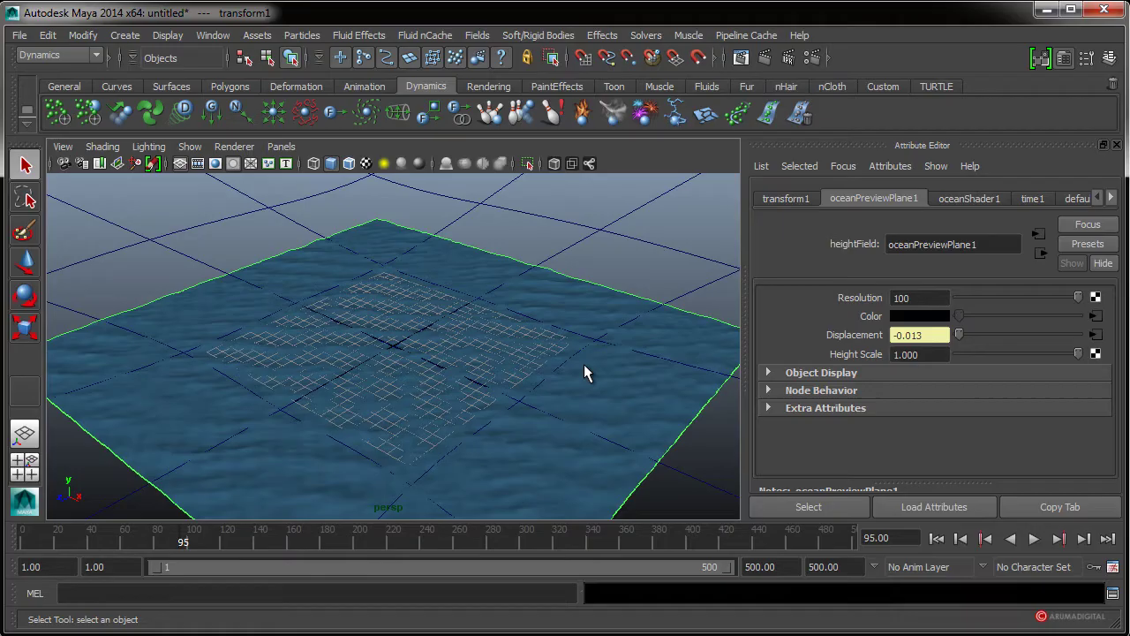
- In oceanShader1's Ocean Attributes, set Wave Length Min and Max to 0.001
click(975, 198)
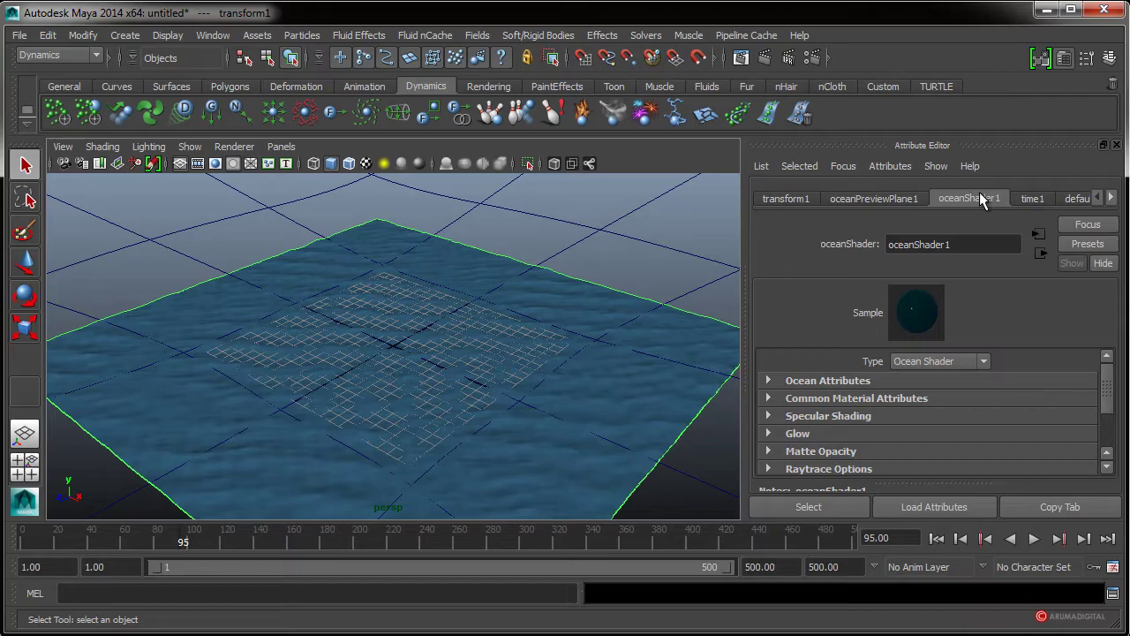
click(840, 379)
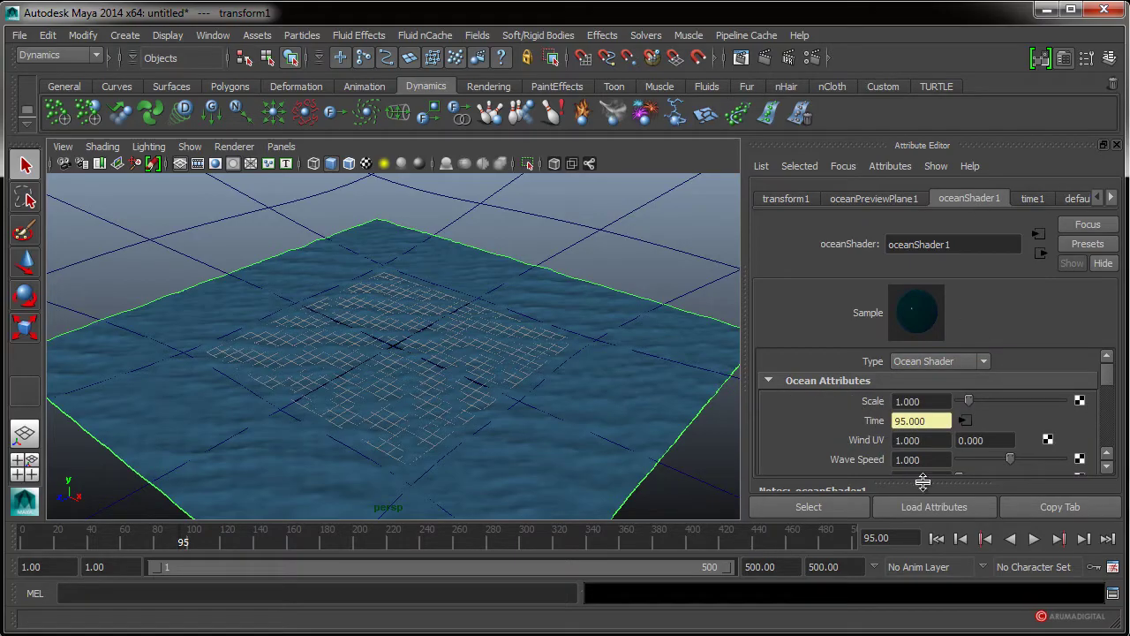
drag(1114, 382, 1113, 393)
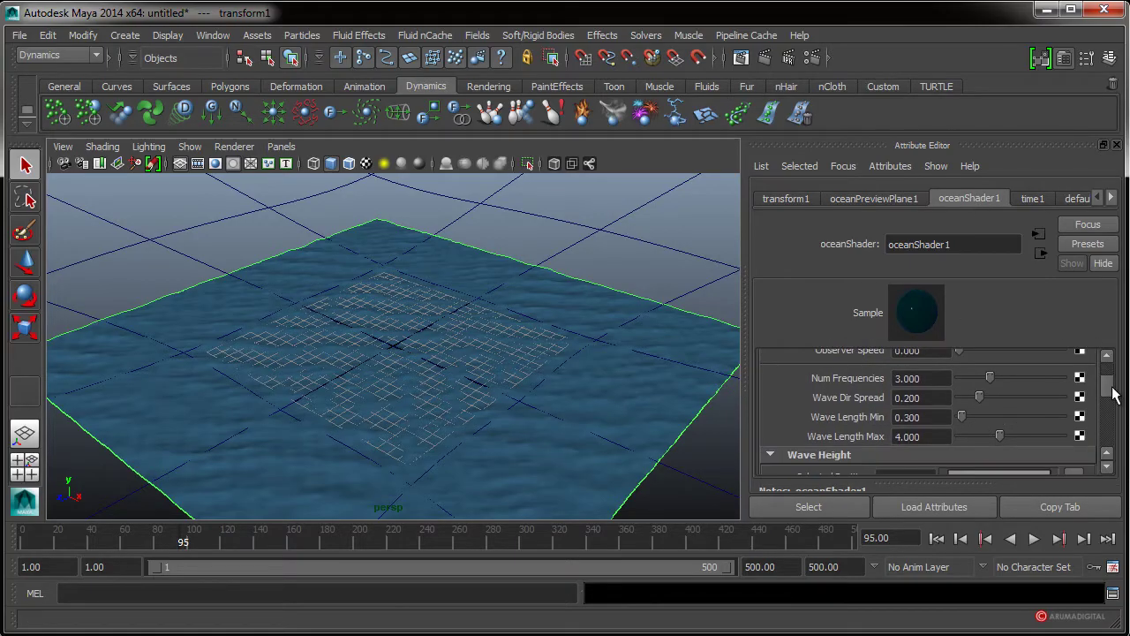
drag(962, 417, 948, 420)
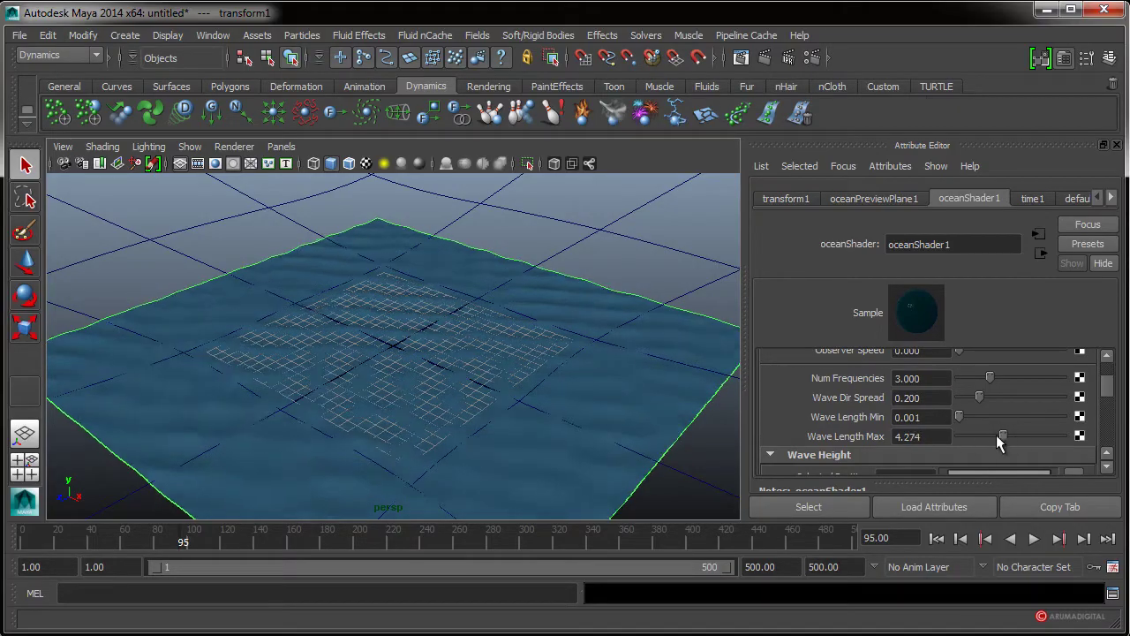
drag(1004, 434, 940, 434)
- Drop the Wave Height to 0 and view the flat ocean from above
drag(1111, 386, 1110, 397)
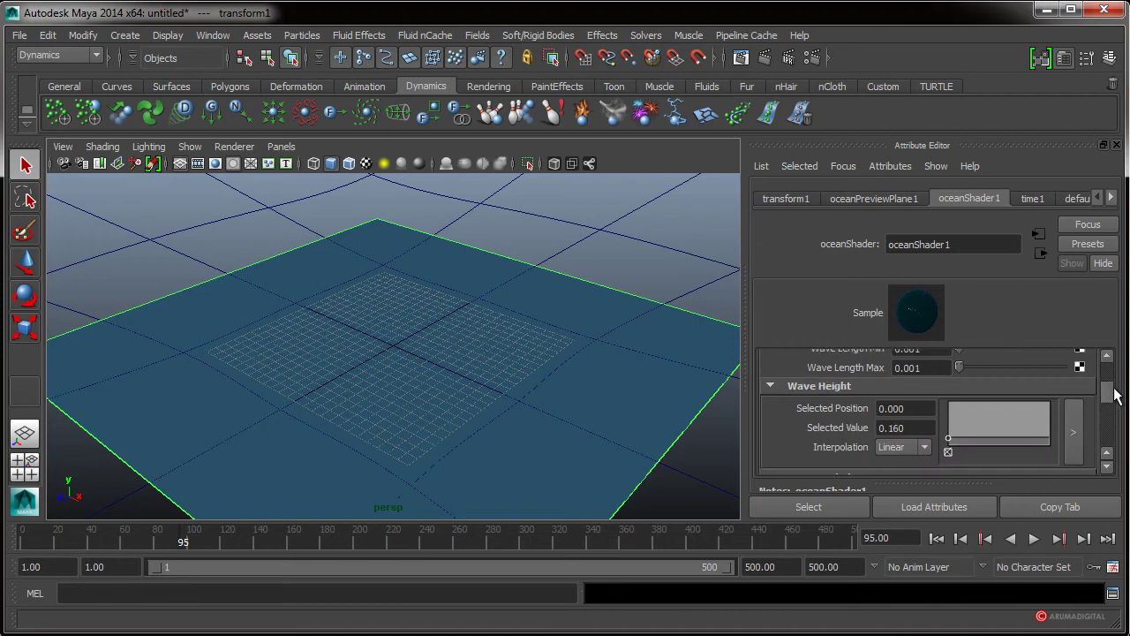
drag(948, 436, 942, 445)
alt+drag(412, 412, 445, 411)
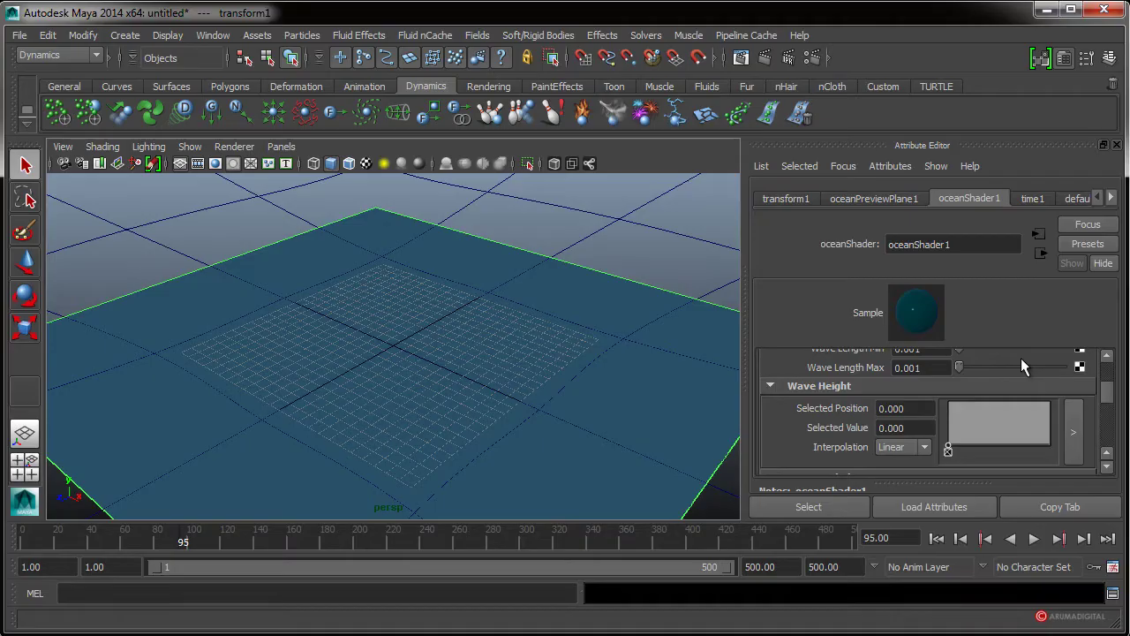
alt+right_drag(515, 308, 331, 295)
mouse_move(330, 295)
alt+mouse_down()
mouse_move(404, 290)
mouse_move(408, 334)
alt+mouse_up()
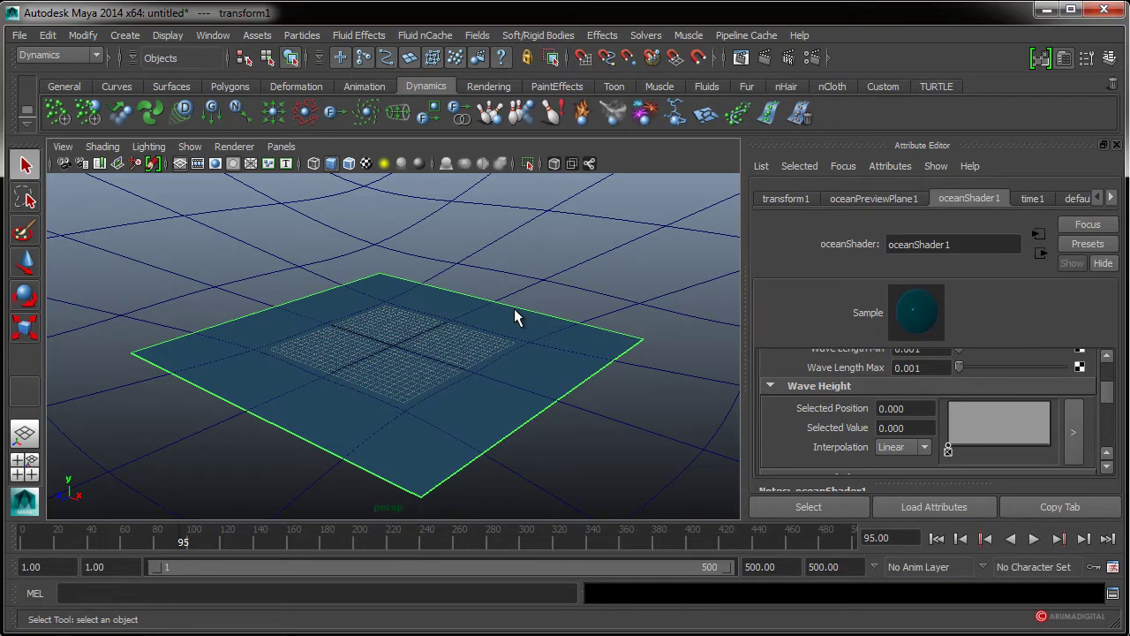
- Select the ocean plane and open the Create Ocean Wake option box
click(369, 35)
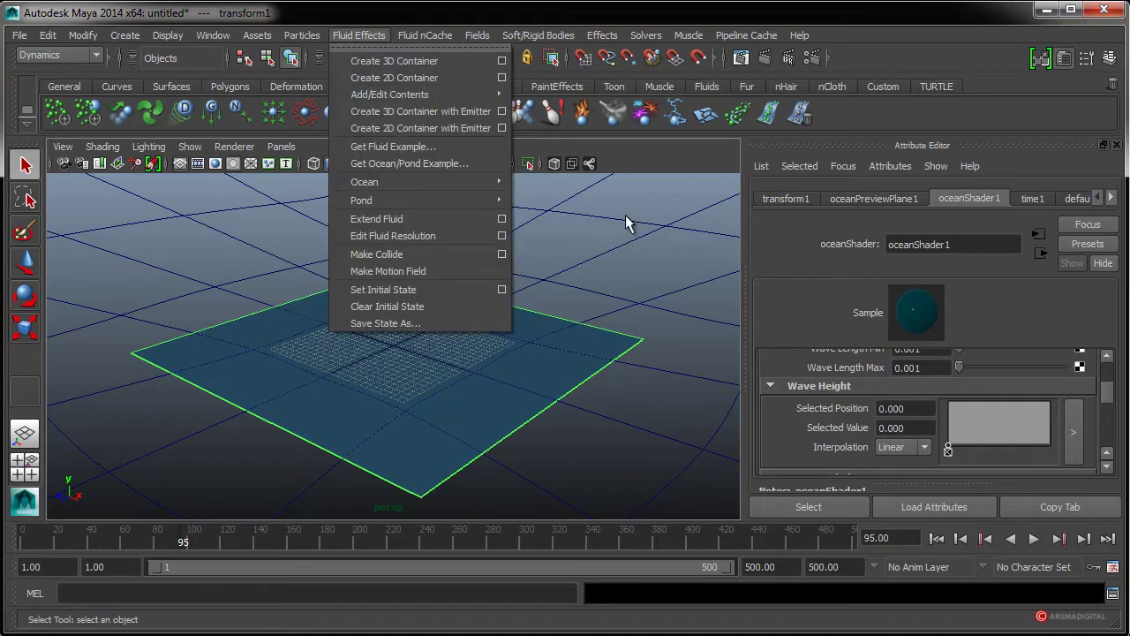
click(547, 182)
click(349, 35)
mouse_move(364, 182)
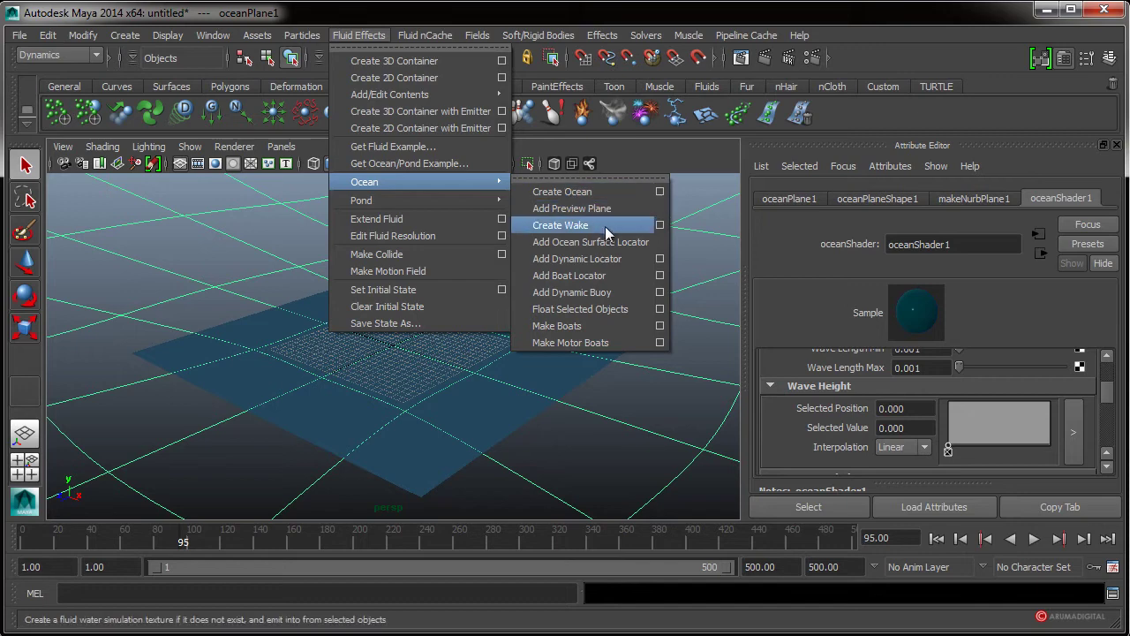
click(661, 225)
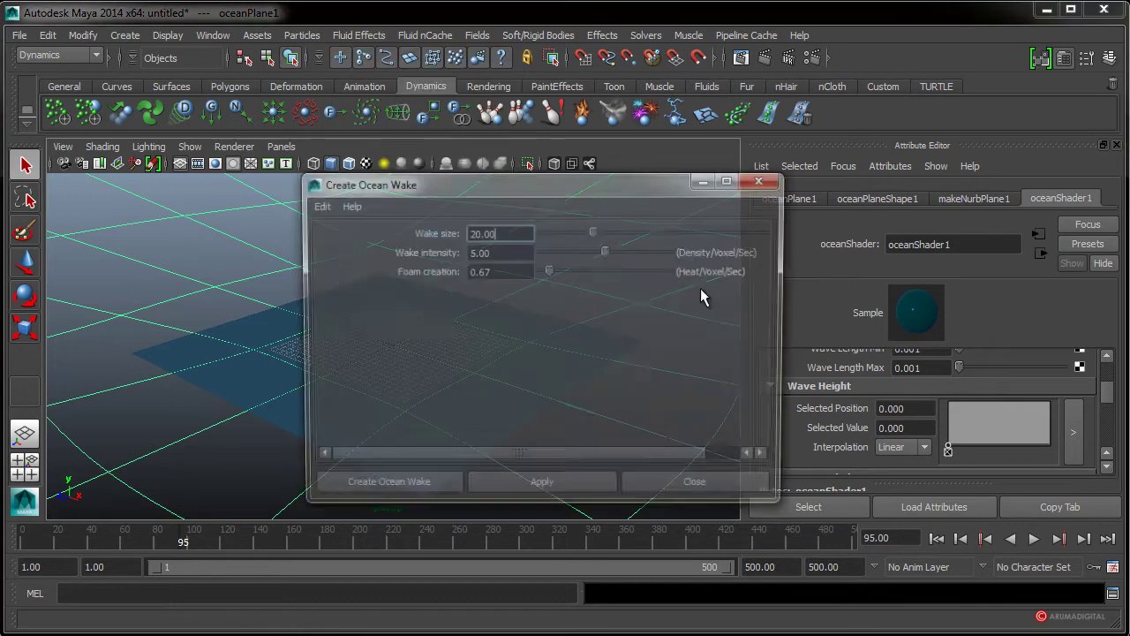
drag(657, 184, 700, 176)
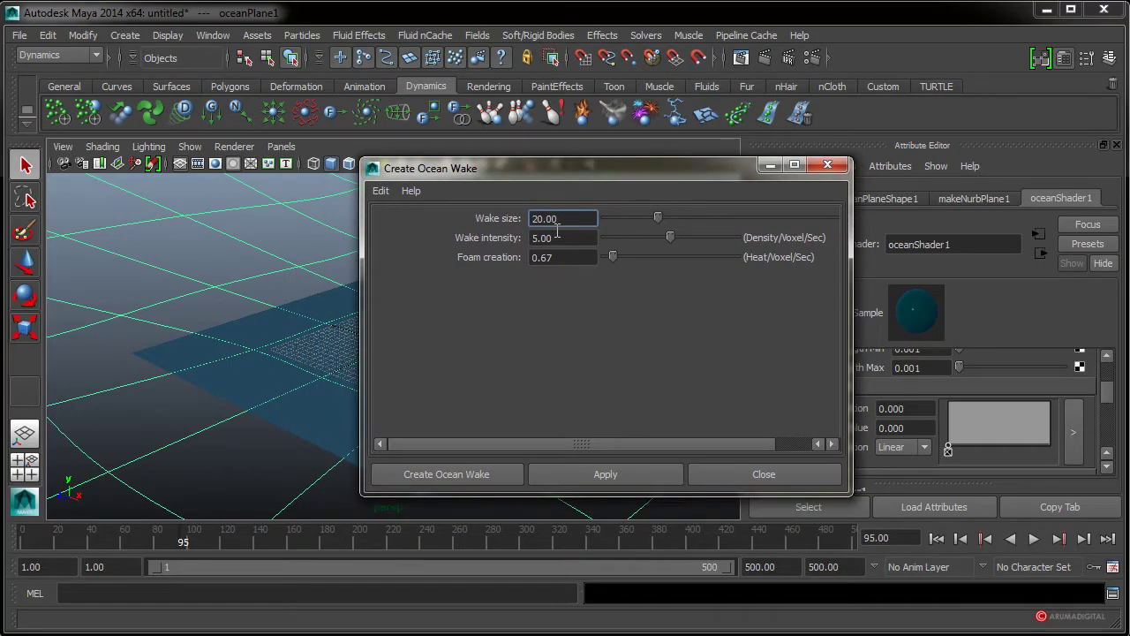
- Reset the wake options to defaults: Wake size 20, Wake intensity 5, Foam creation 0
click(380, 191)
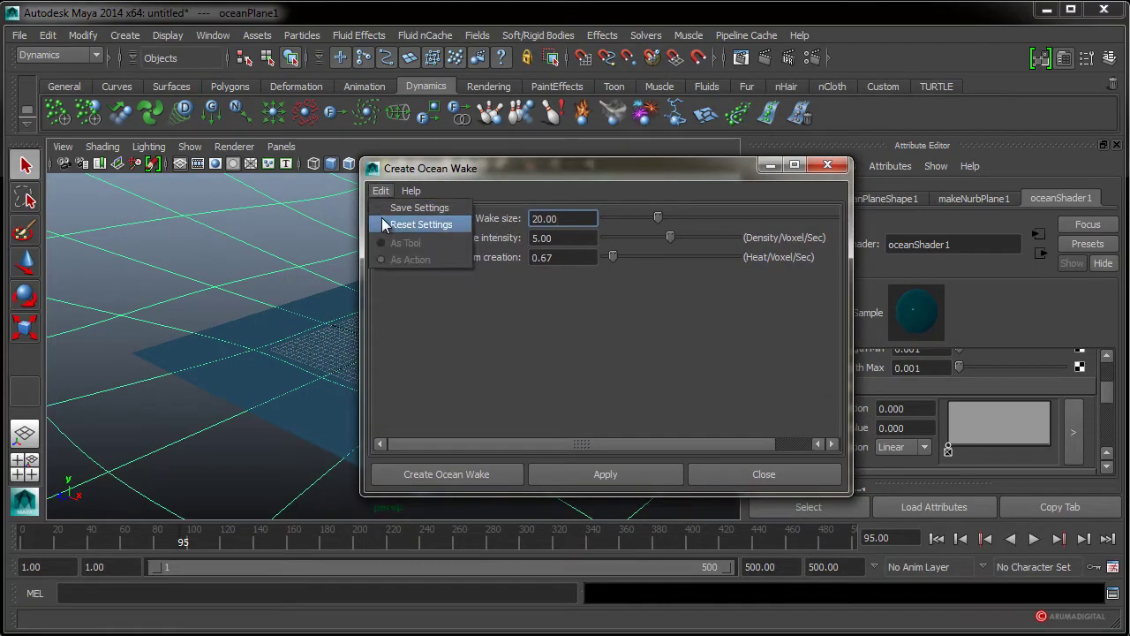
click(406, 226)
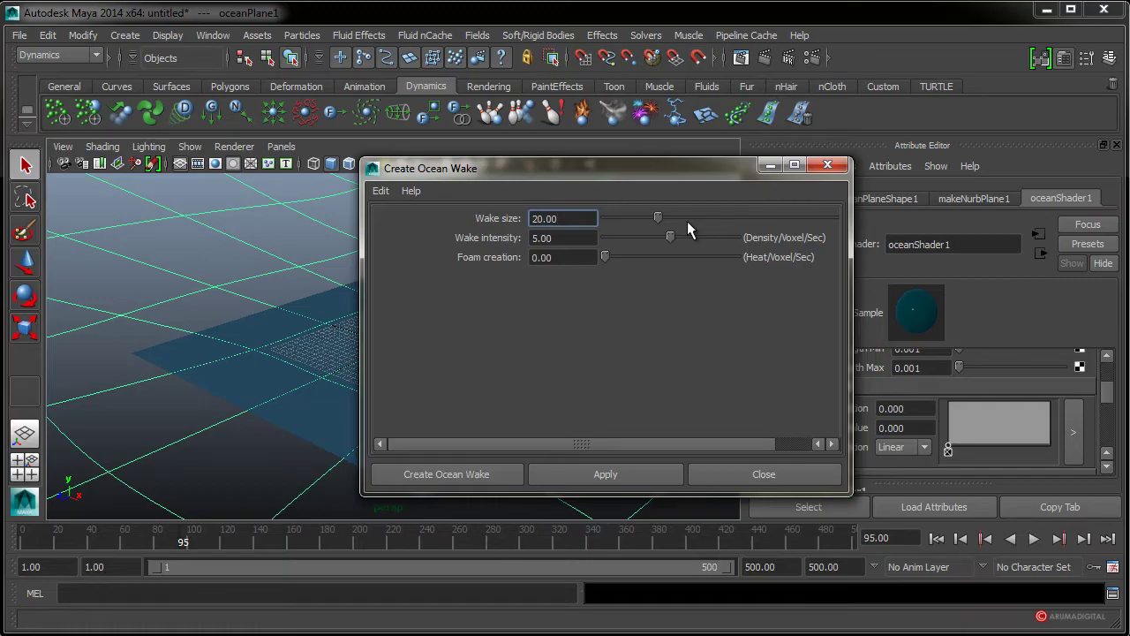
drag(569, 238, 522, 246)
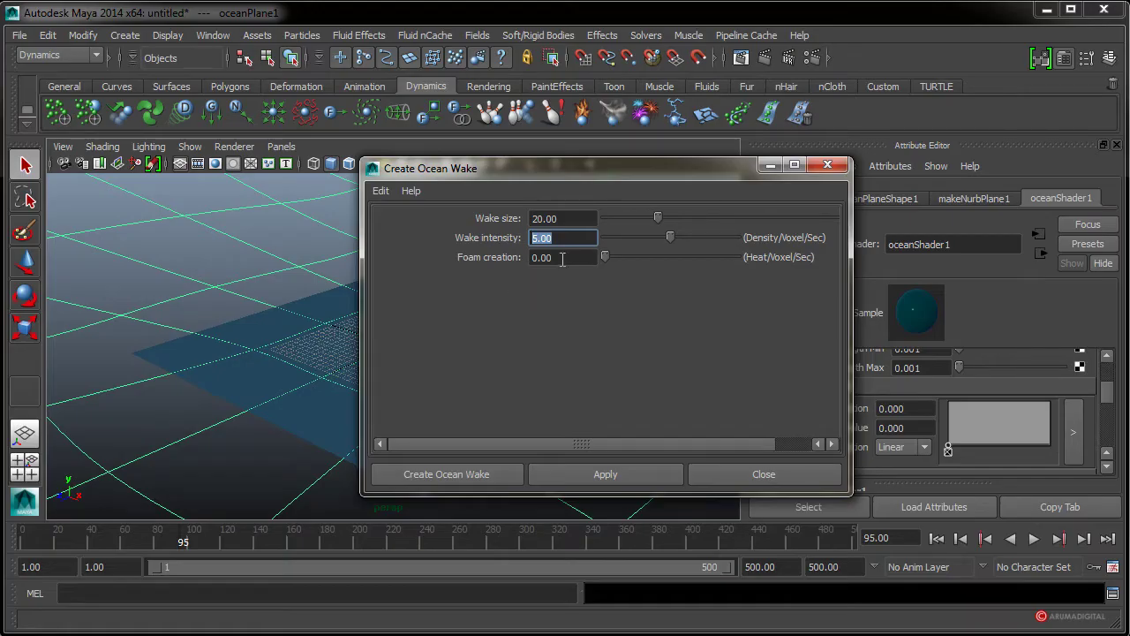
key(Tab)
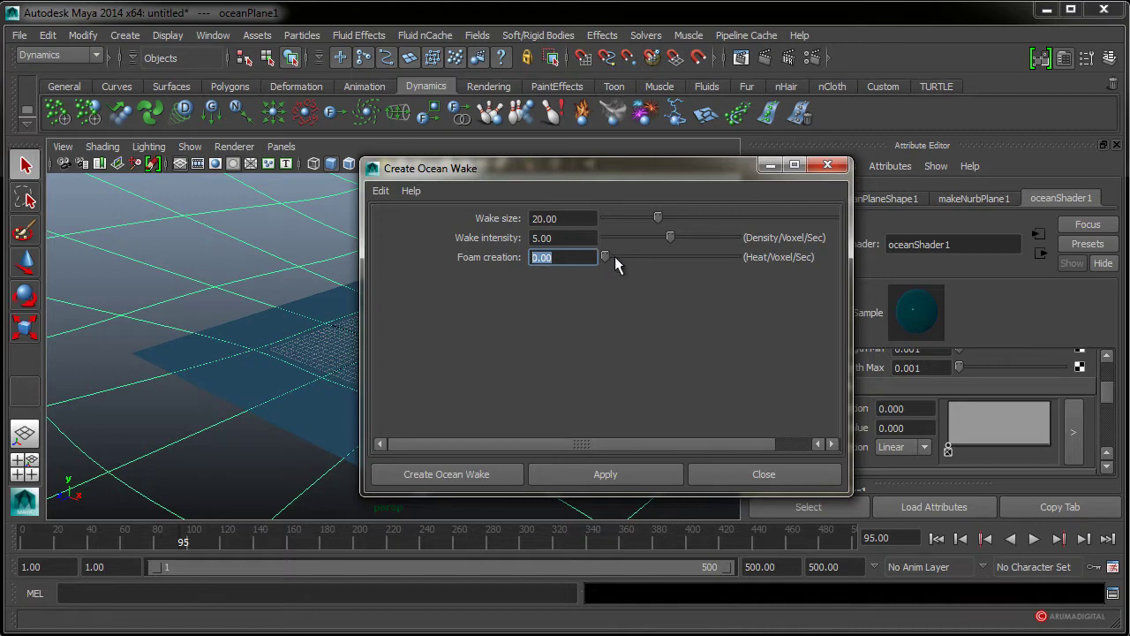
- Adjust the Foam creation slider through 0.94 and 1.21, settling on 0.54
drag(606, 263, 616, 256)
drag(616, 257, 621, 255)
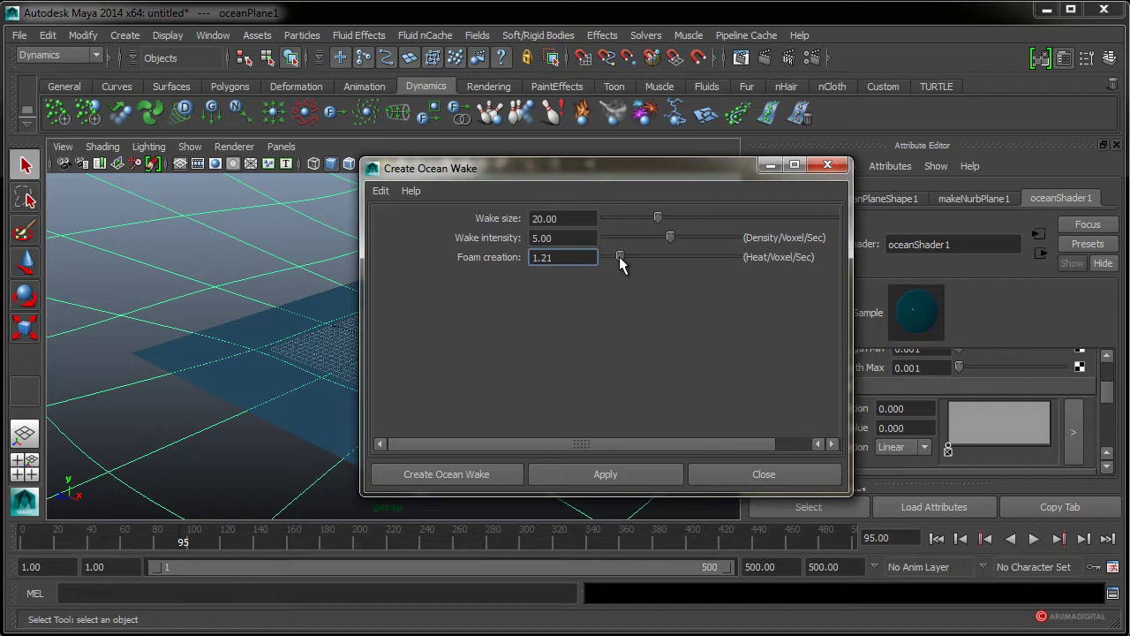
drag(616, 256, 612, 257)
- Apply the wake settings to create OceanWakeEmitter1 and close the dialog
click(586, 474)
click(745, 473)
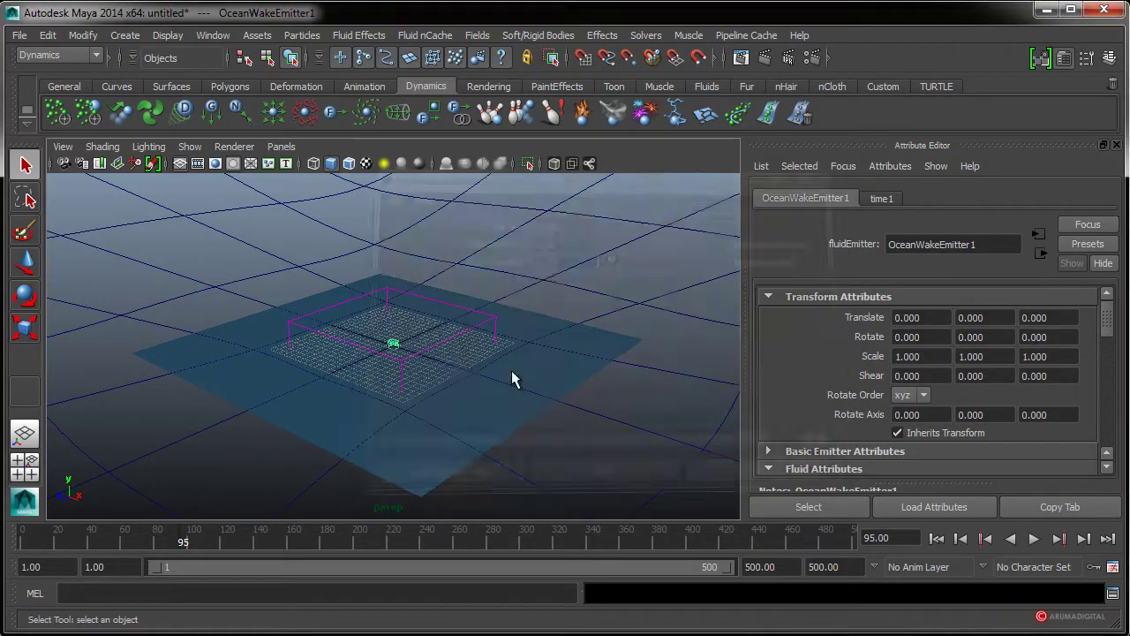
mouse_move(391, 373)
alt+mouse_down()
mouse_move(668, 353)
mouse_move(529, 330)
mouse_move(538, 337)
mouse_move(558, 328)
mouse_move(529, 270)
alt+mouse_up()
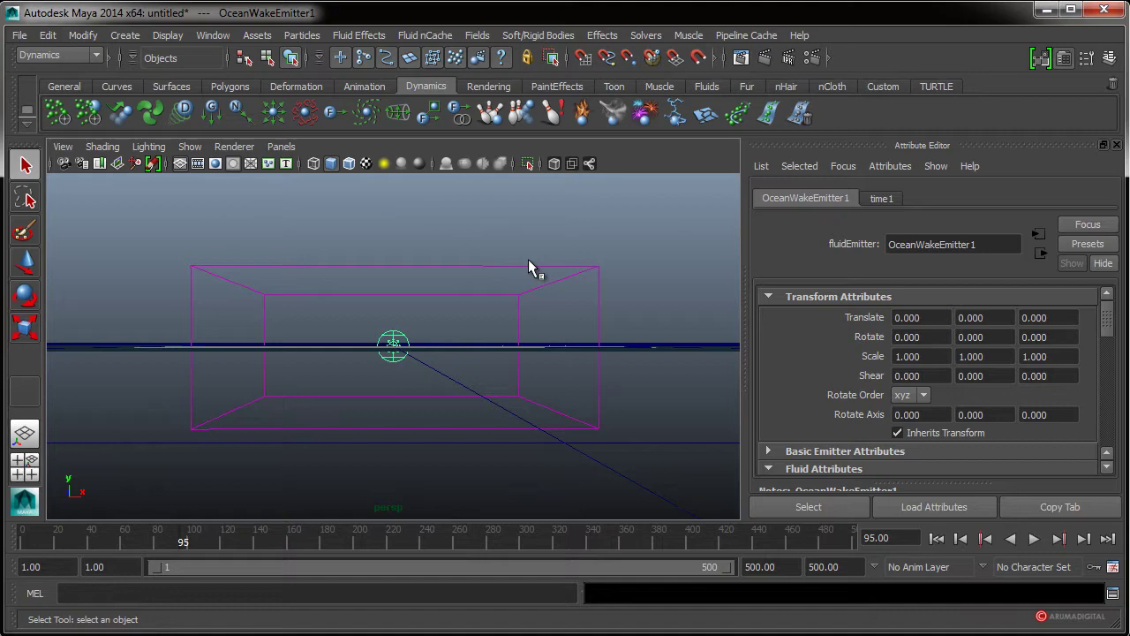
- Select both wake fluid textures, fluidTexture3D1 and fluidTexture3D2, via the Outliner
click(199, 33)
click(247, 164)
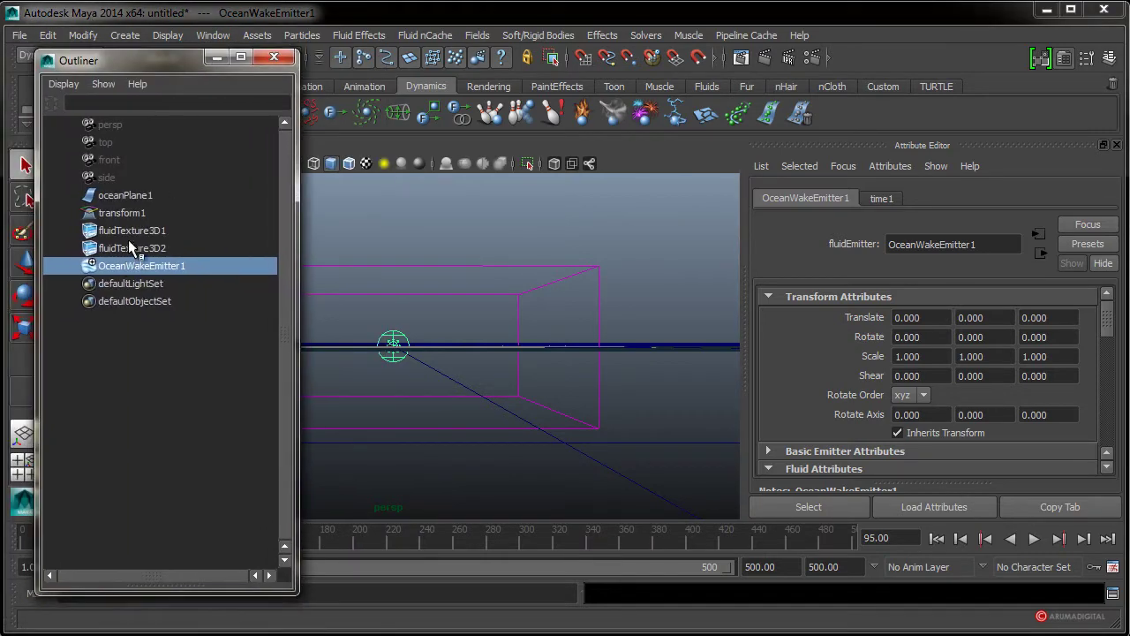
click(128, 231)
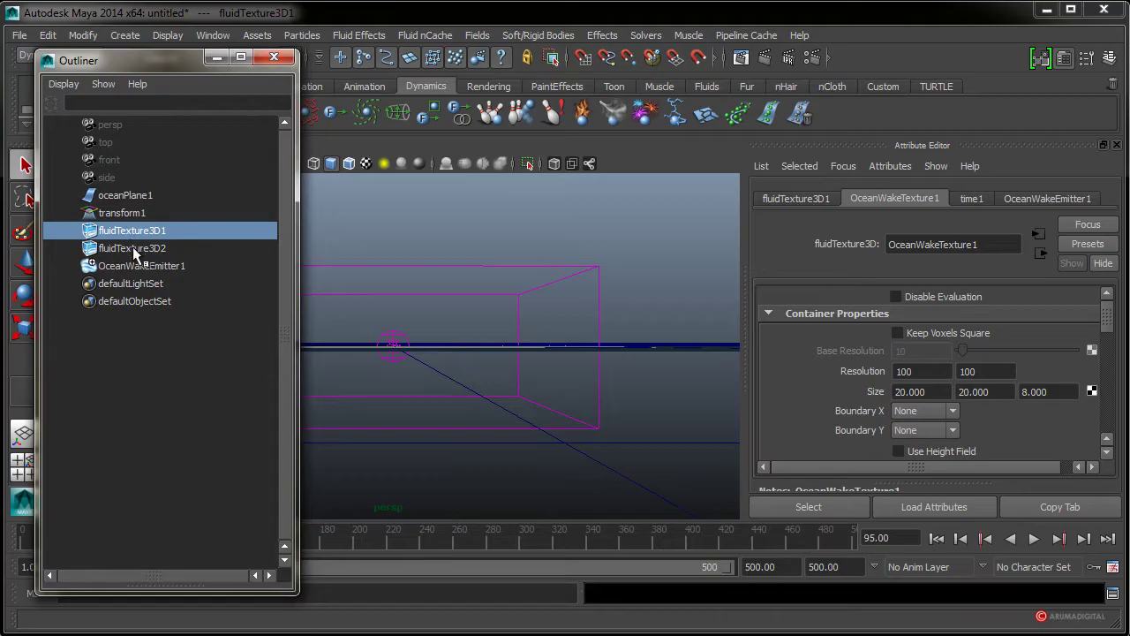
click(134, 250)
click(180, 265)
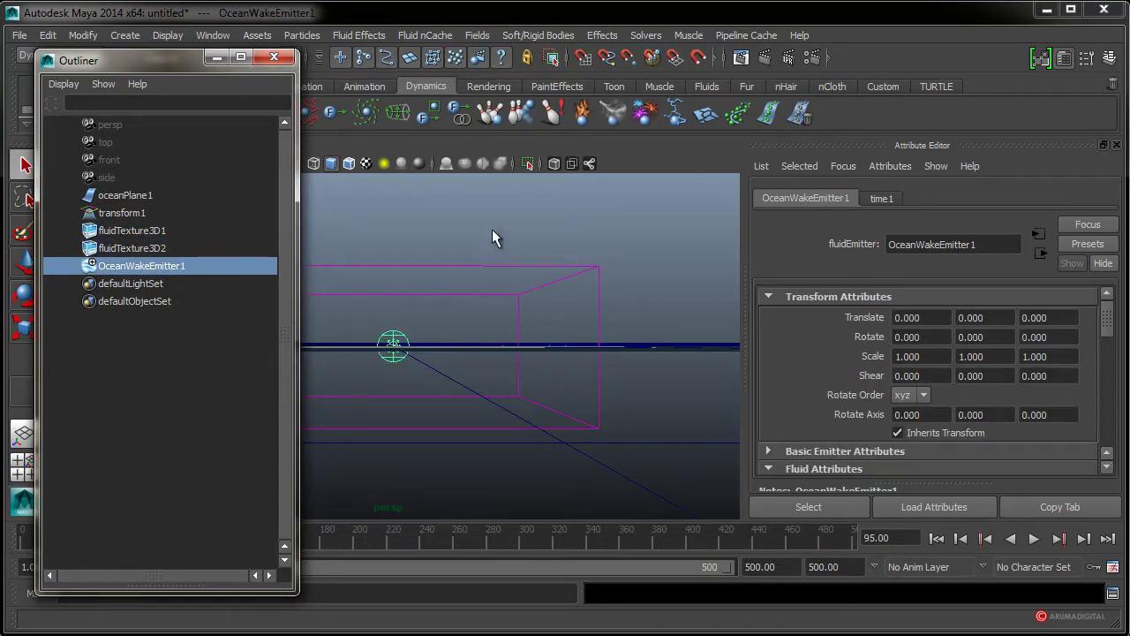
mouse_move(510, 263)
mouse_down()
mouse_move(576, 296)
mouse_move(566, 327)
mouse_up()
- Scale both fluid containers up to about 1.97, then select OceanWakeEmitter1
key(r)
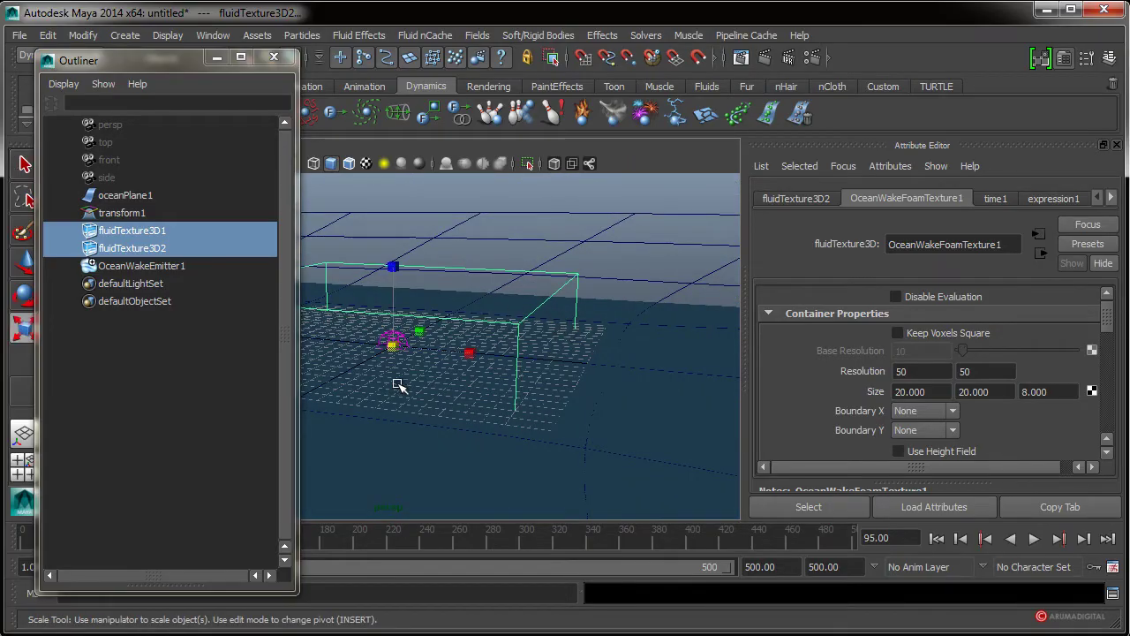
click(393, 349)
mouse_move(393, 349)
mouse_down()
mouse_move(671, 331)
mouse_move(507, 353)
mouse_move(374, 340)
mouse_move(429, 365)
mouse_move(415, 362)
mouse_up()
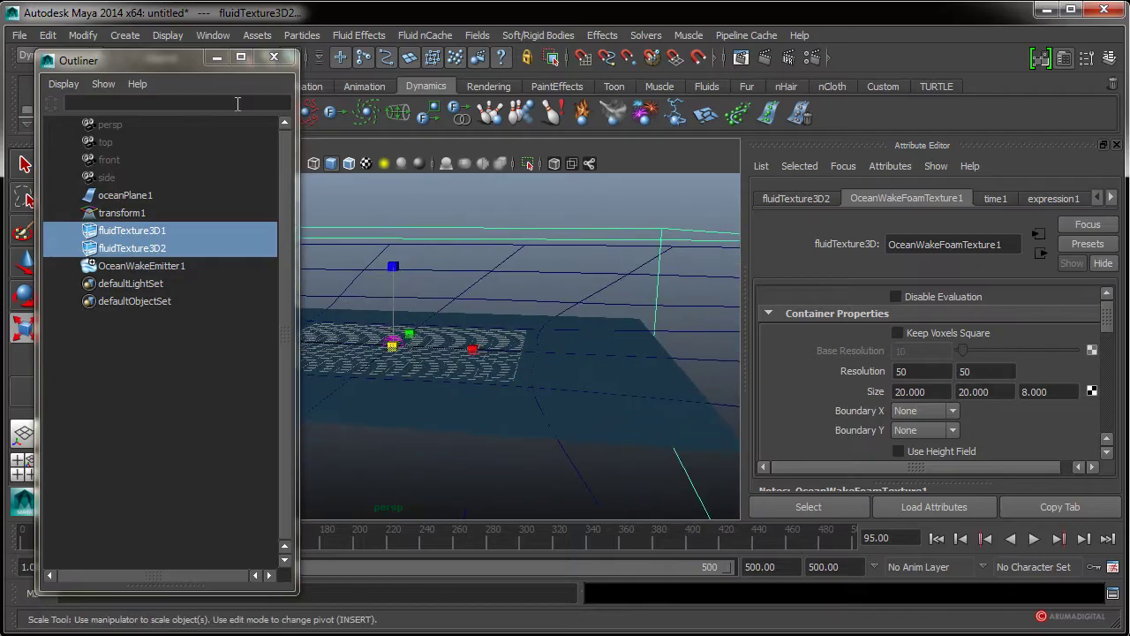
drag(194, 60, 170, 61)
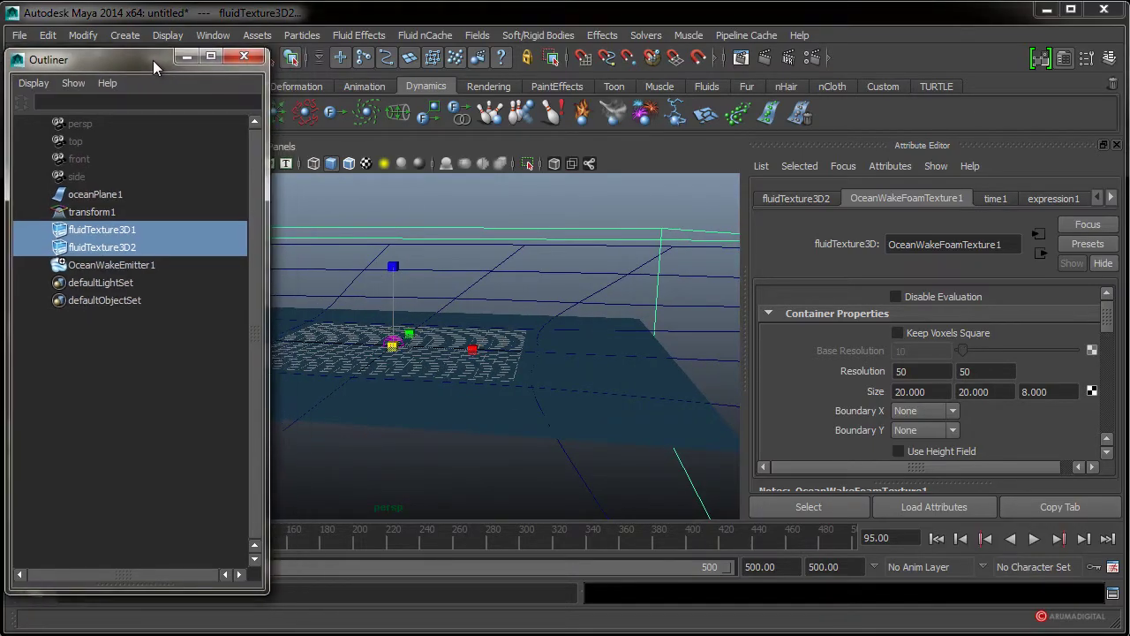
click(108, 266)
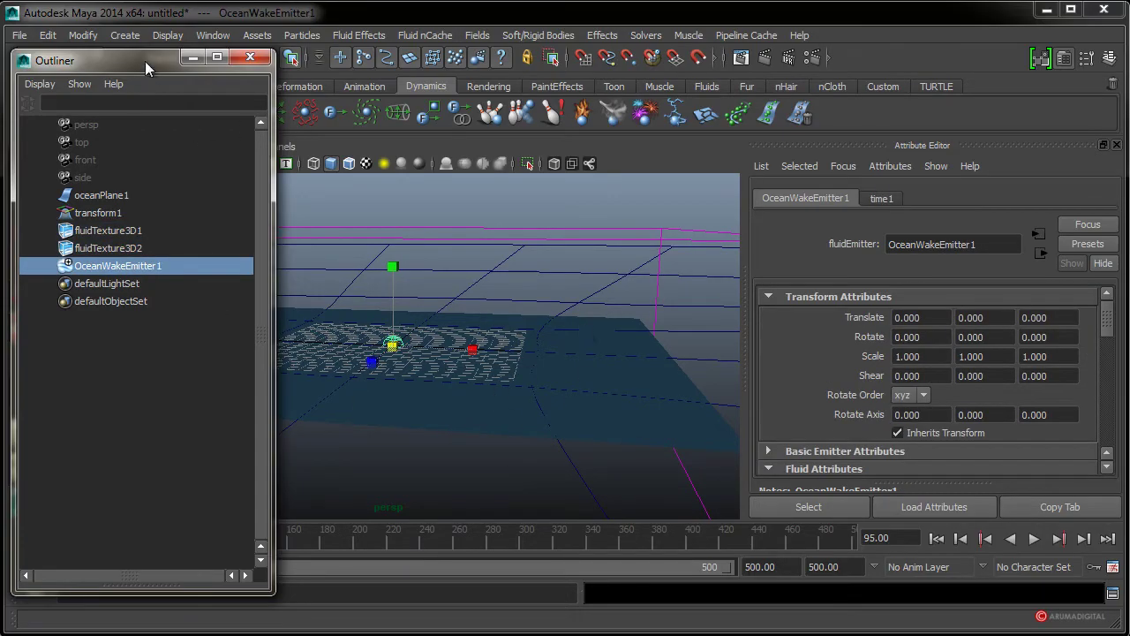
click(249, 57)
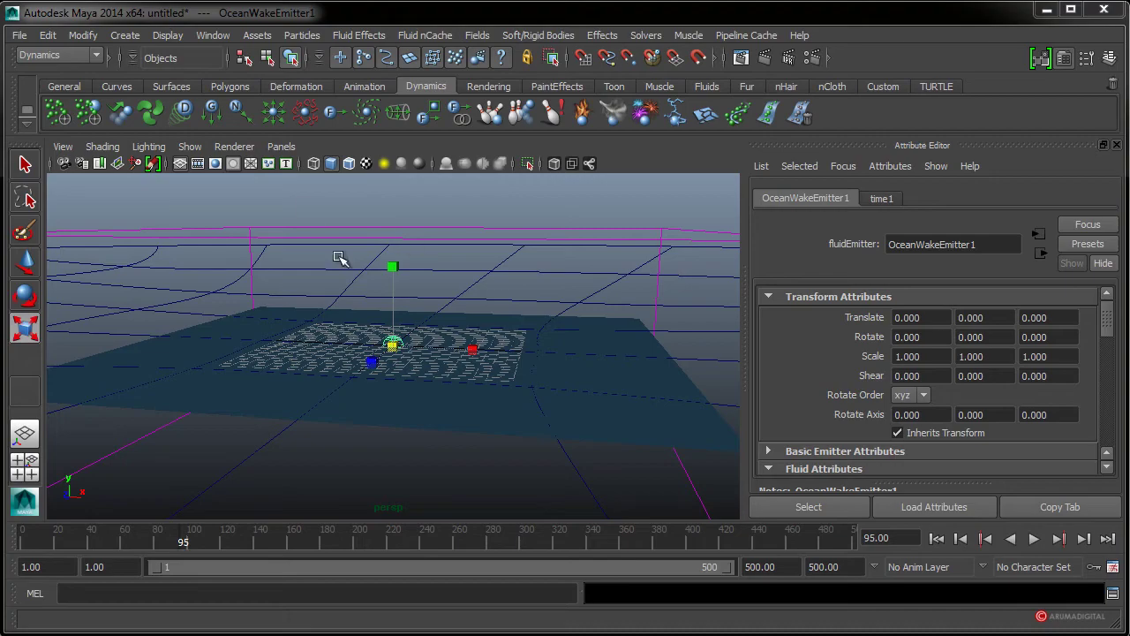
- Frame the emitter from above, rewind to frame 1, and play the wake until frame 51
alt+right_drag(340, 258, 498, 371)
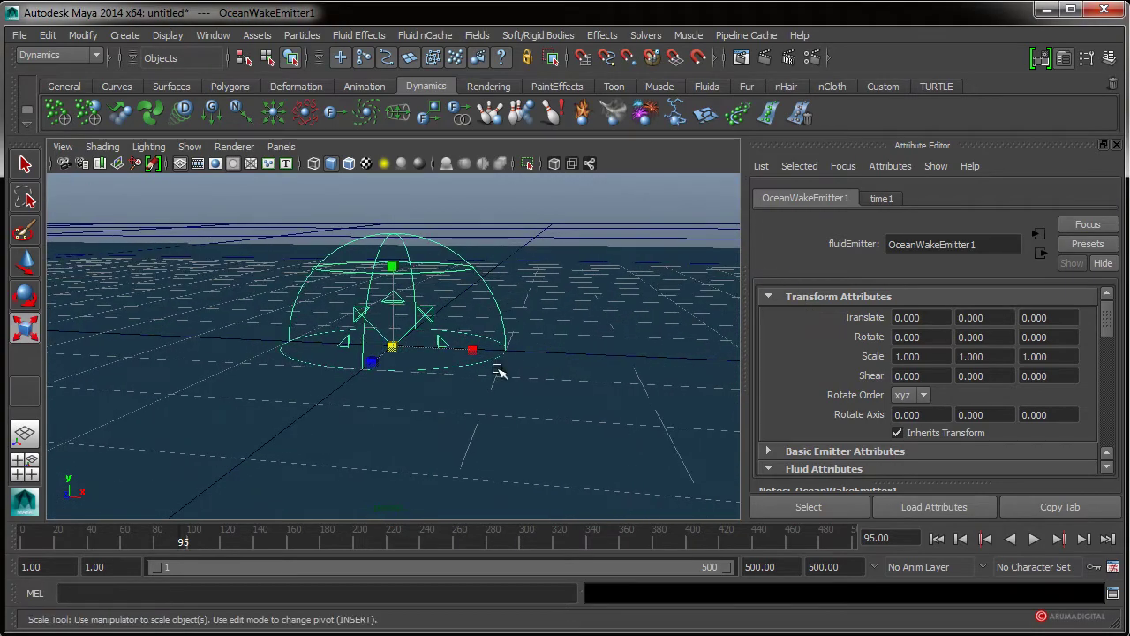
alt+drag(499, 371, 512, 396)
alt+right_drag(512, 396, 326, 429)
mouse_move(580, 409)
alt+mouse_down()
mouse_move(535, 401)
mouse_move(560, 396)
mouse_move(521, 405)
alt+mouse_up()
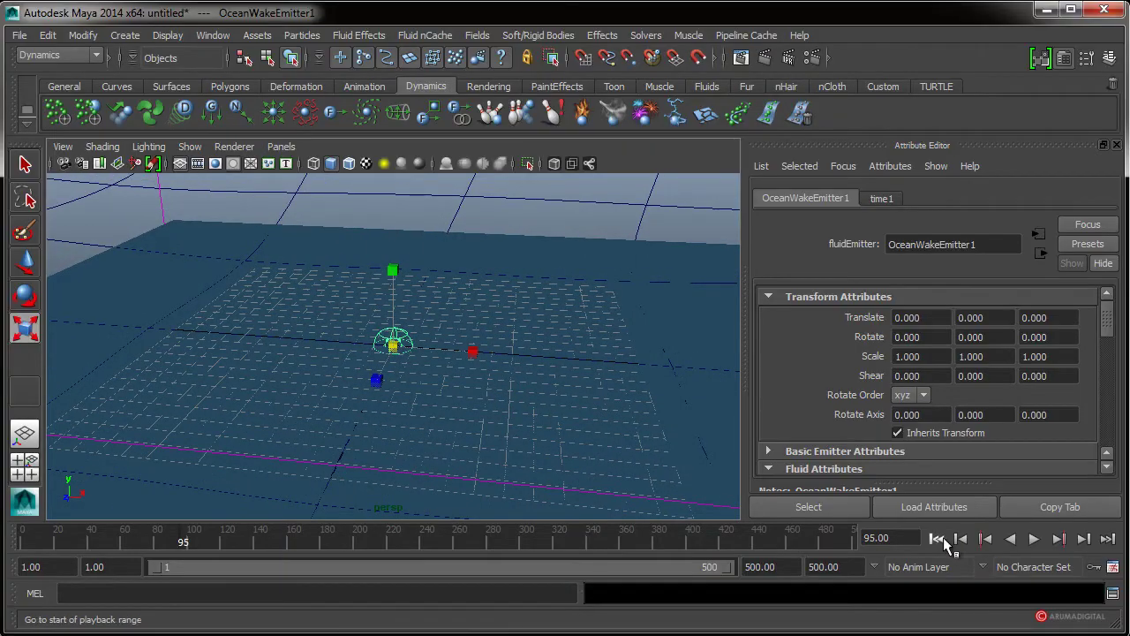
click(936, 538)
alt+right_drag(633, 430, 618, 433)
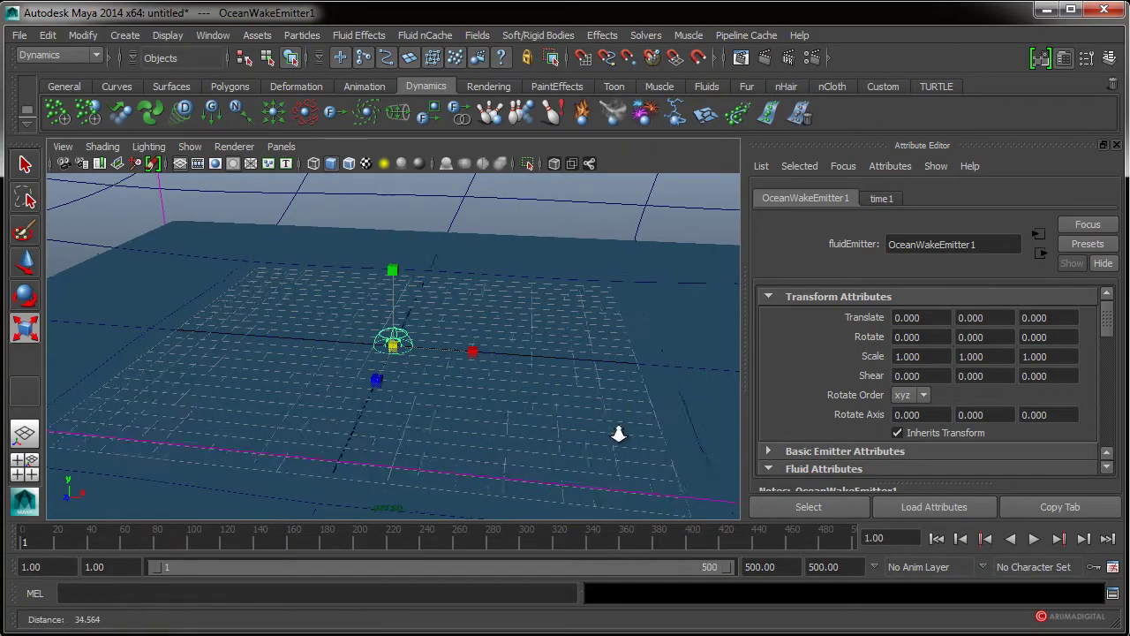
mouse_move(618, 433)
alt+mouse_down()
mouse_move(576, 439)
mouse_move(560, 351)
alt+mouse_up()
click(1035, 538)
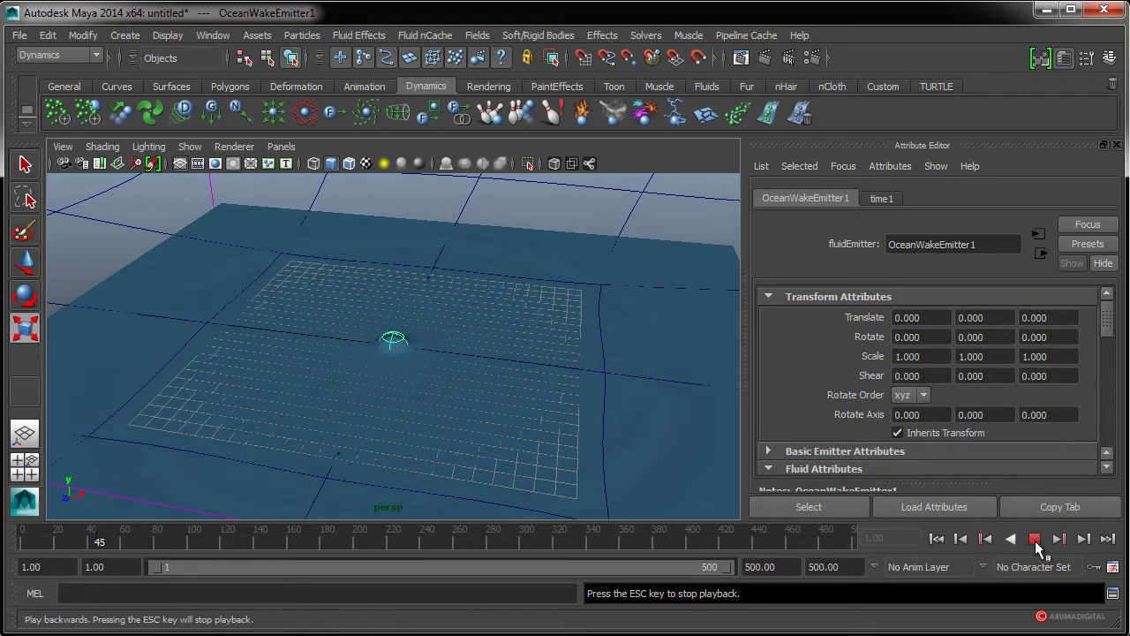
click(1036, 541)
- Scale the wake emitter up uniformly to 5.05
alt+right_drag(433, 371, 472, 373)
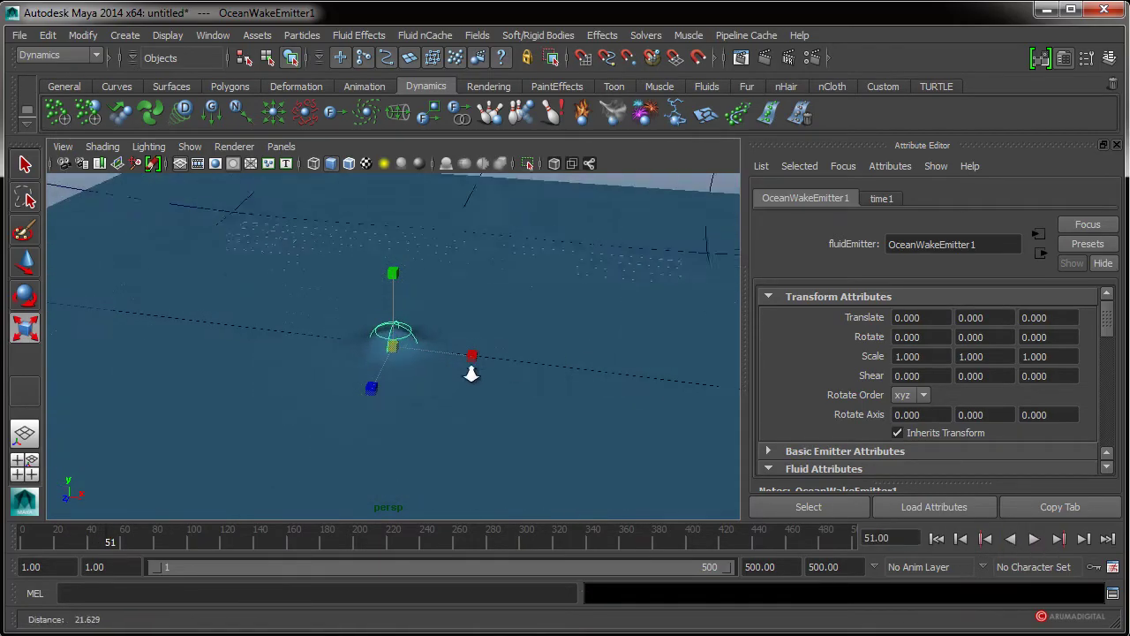
mouse_move(471, 372)
alt+mouse_down()
mouse_move(403, 374)
mouse_move(424, 373)
alt+mouse_up()
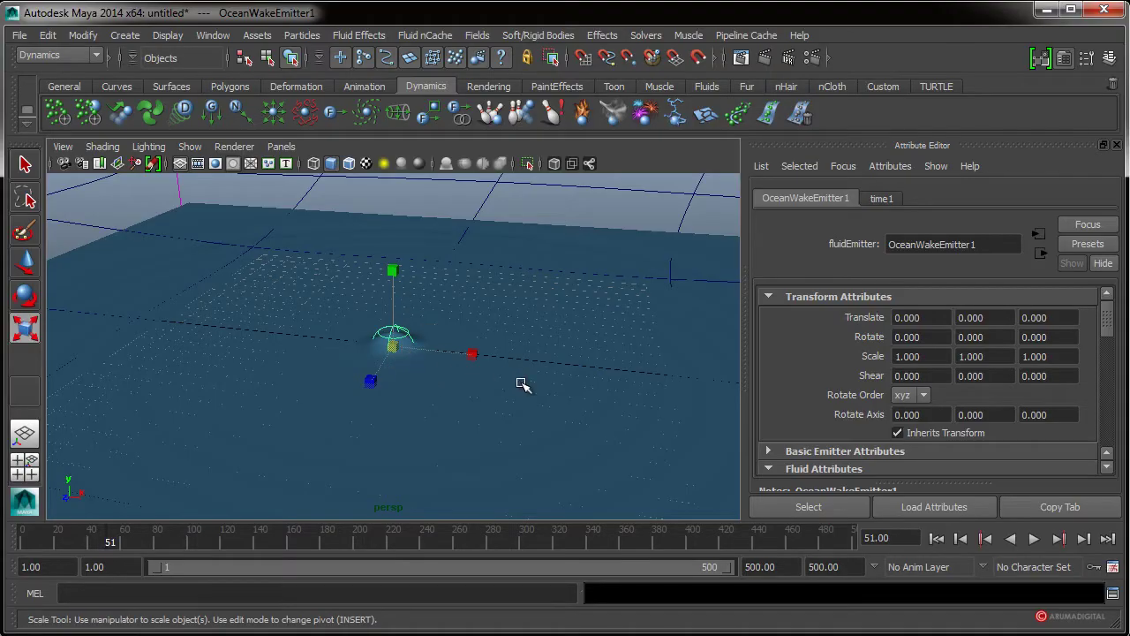
alt+drag(522, 383, 504, 382)
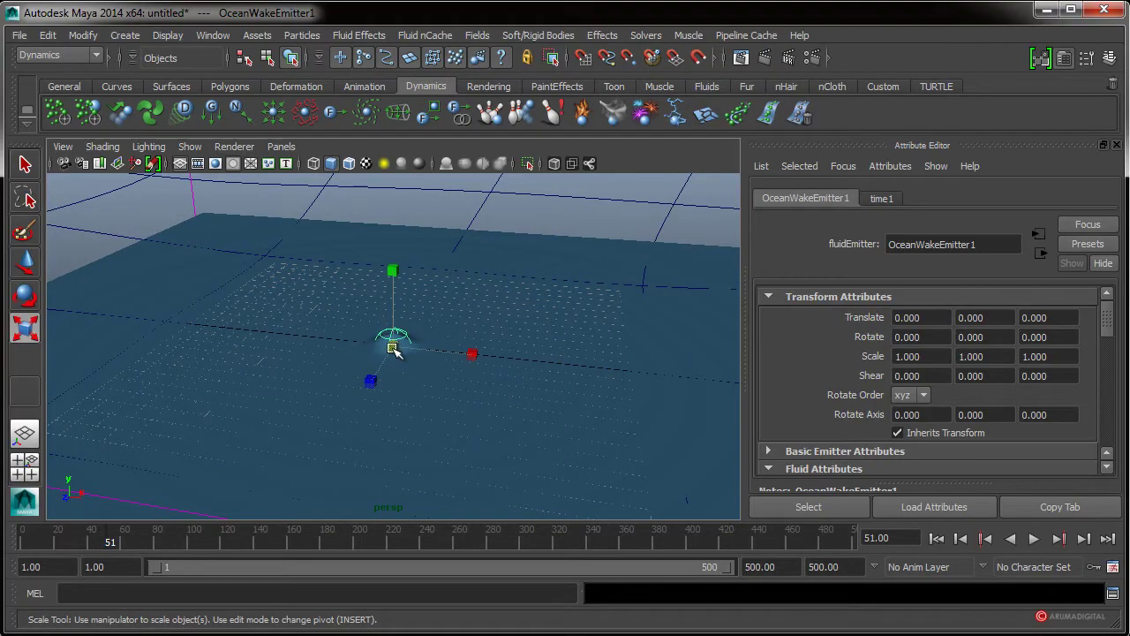
mouse_move(393, 349)
mouse_down()
mouse_move(709, 336)
mouse_move(609, 353)
mouse_up()
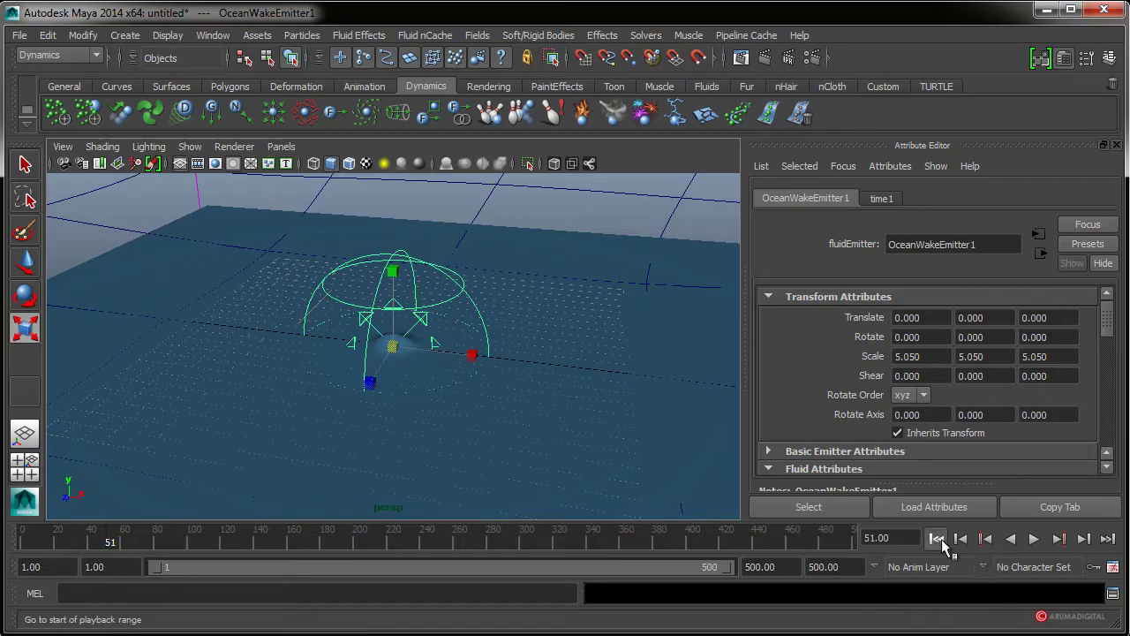
- Play the wake from frame 1 to 183, then shrink the emitter to about 1.6
click(937, 538)
click(1035, 539)
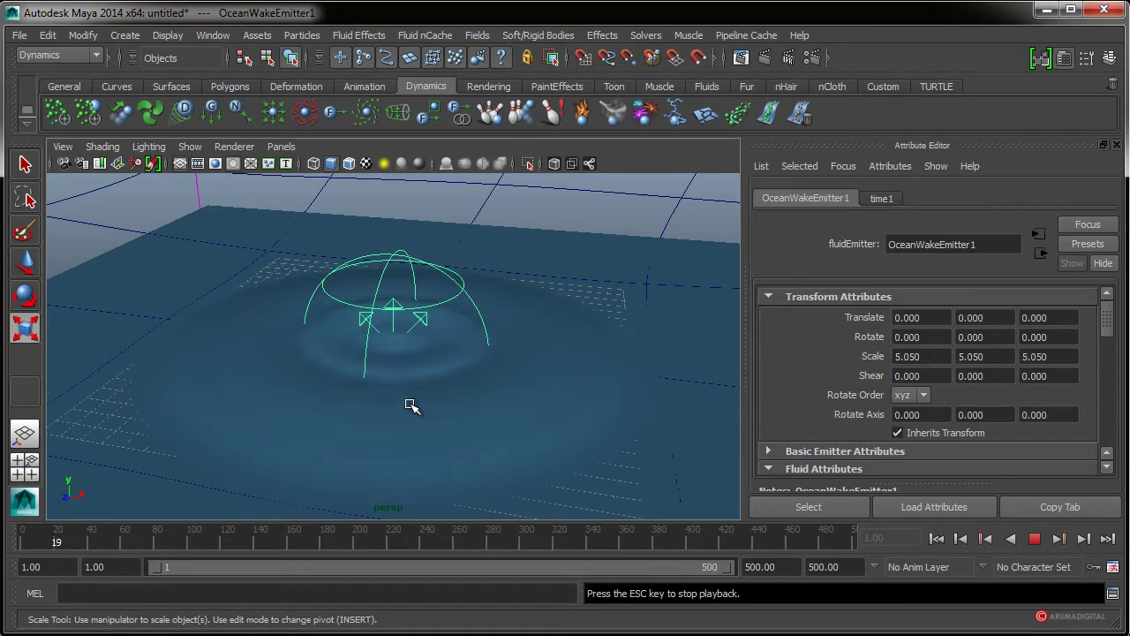
alt+drag(454, 416, 450, 409)
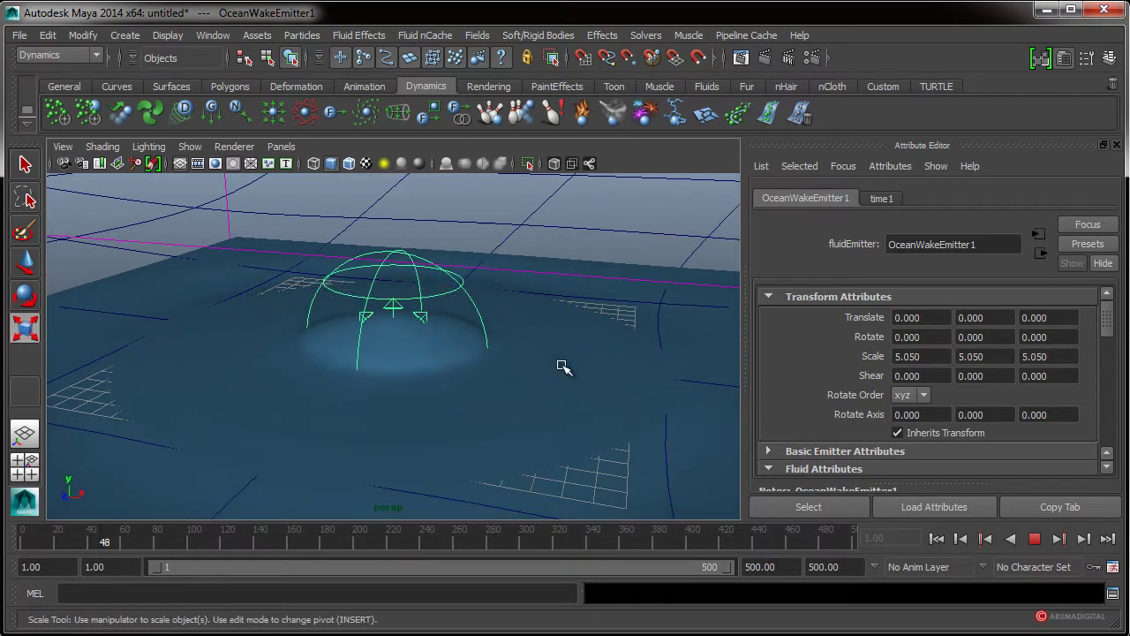
alt+right_drag(454, 357, 504, 357)
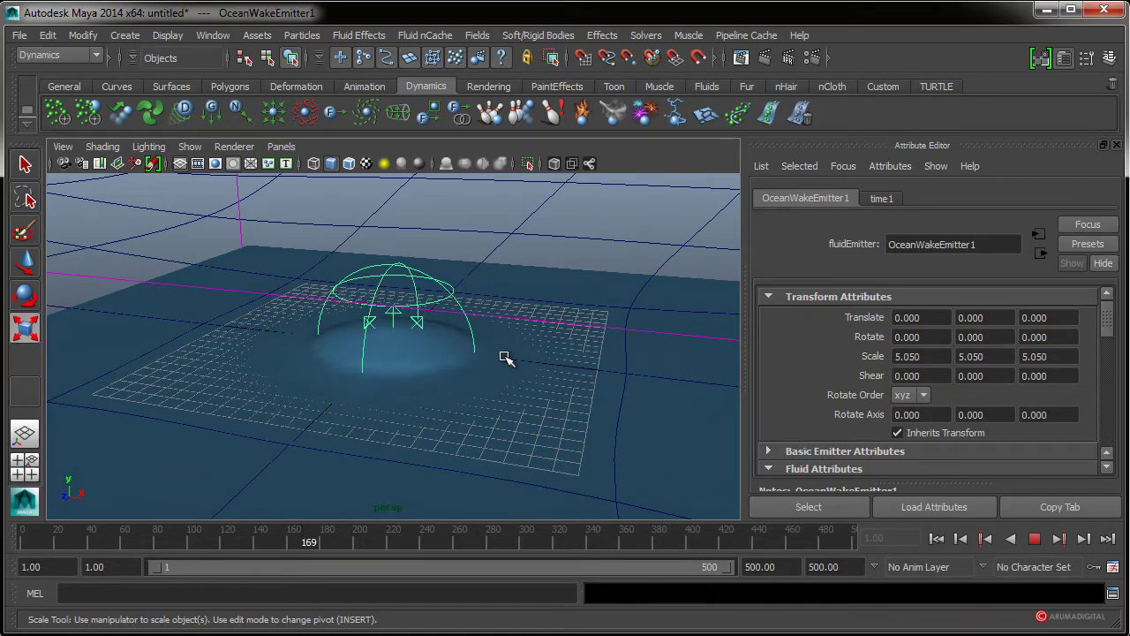
click(1032, 539)
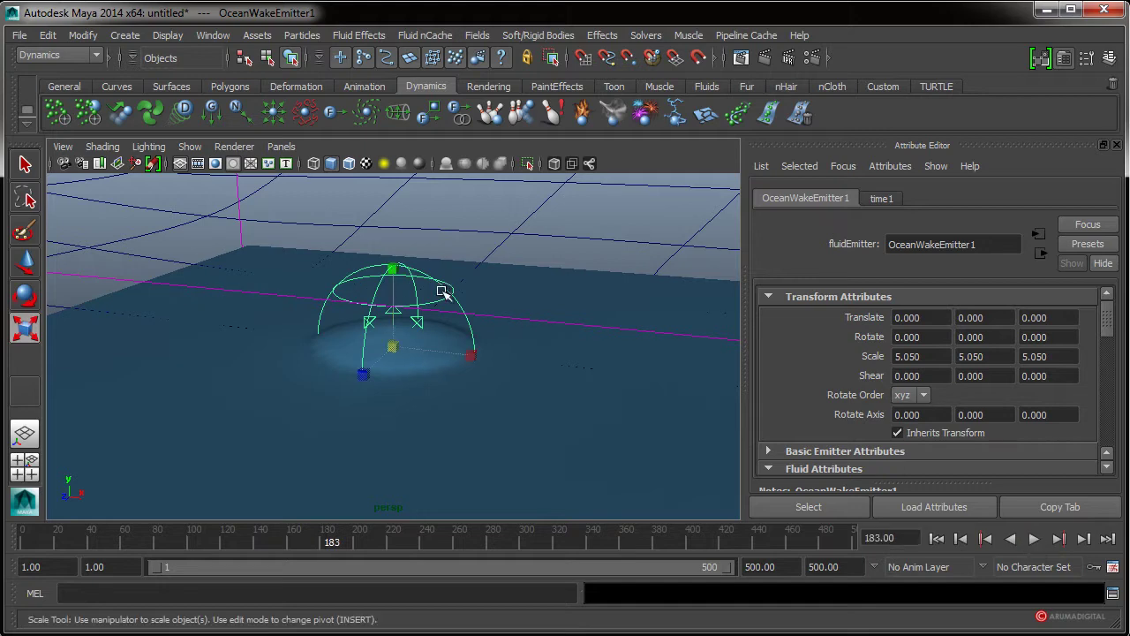
drag(394, 344, 364, 346)
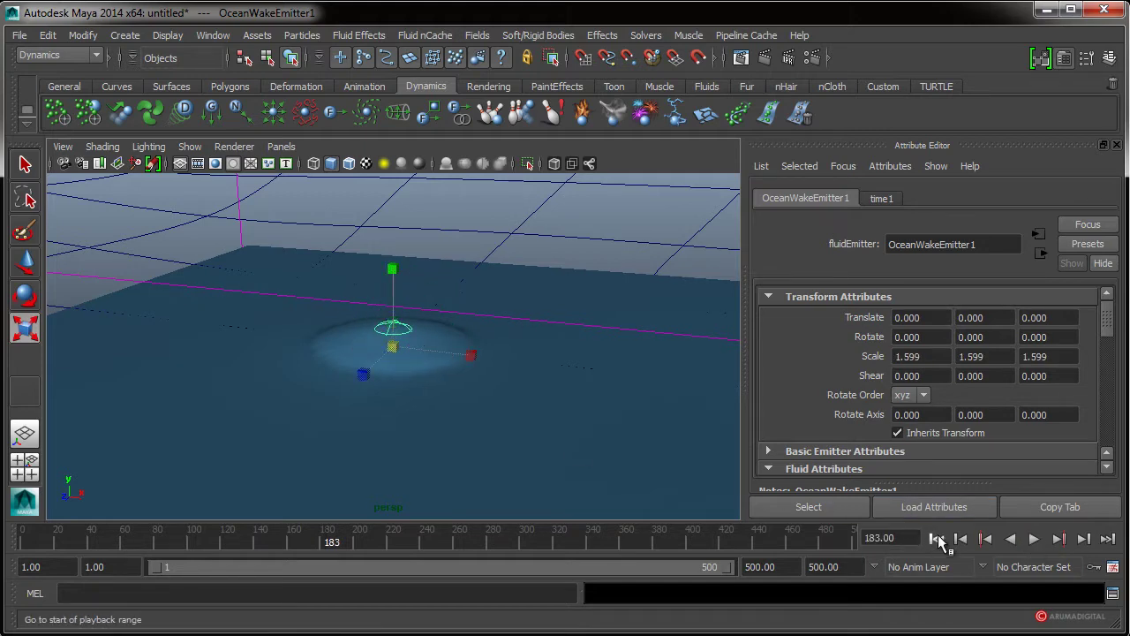
- Rewind the simulation to frame 1 and move the camera closer to the emitter
click(937, 539)
mouse_move(311, 297)
alt+right_down()
mouse_move(455, 340)
mouse_move(643, 343)
alt+right_up()
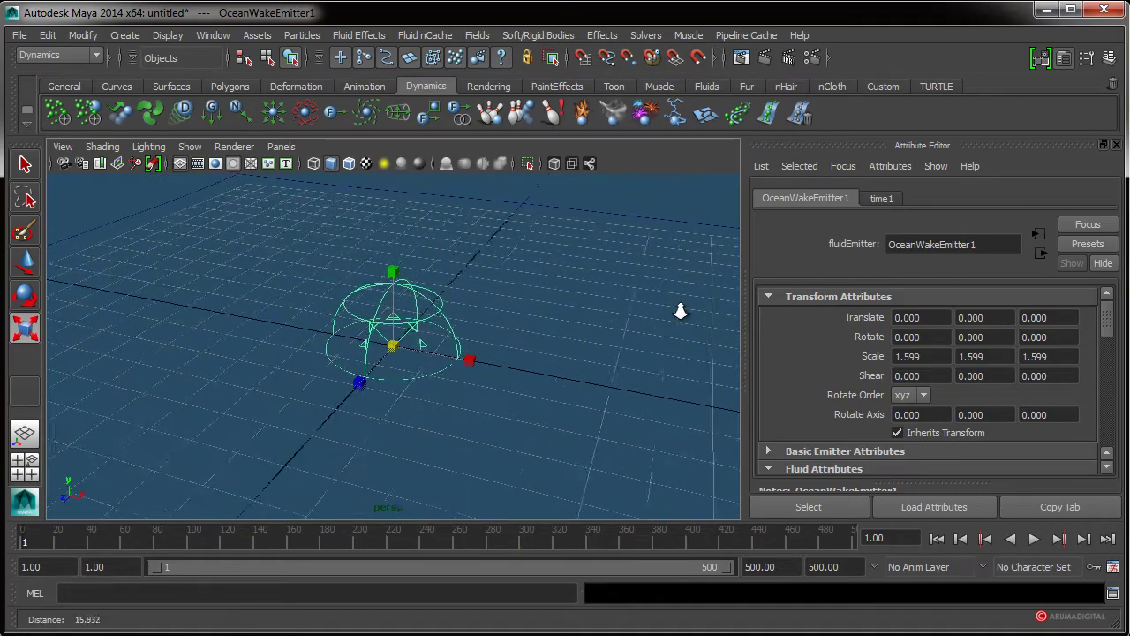
alt+drag(650, 345, 610, 336)
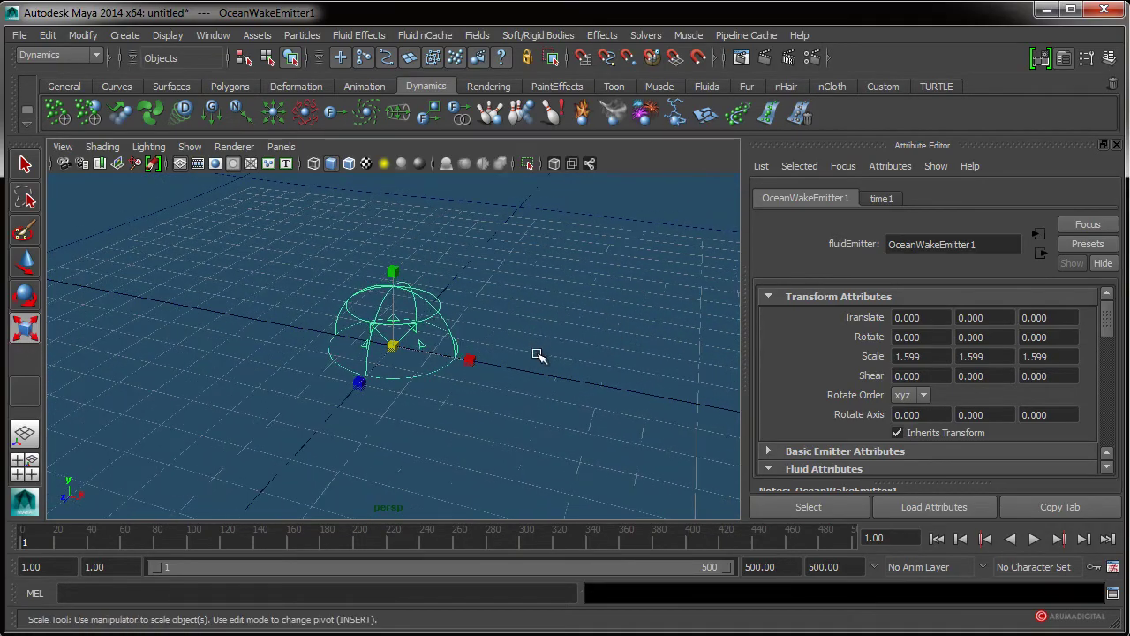
alt+drag(537, 356, 535, 332)
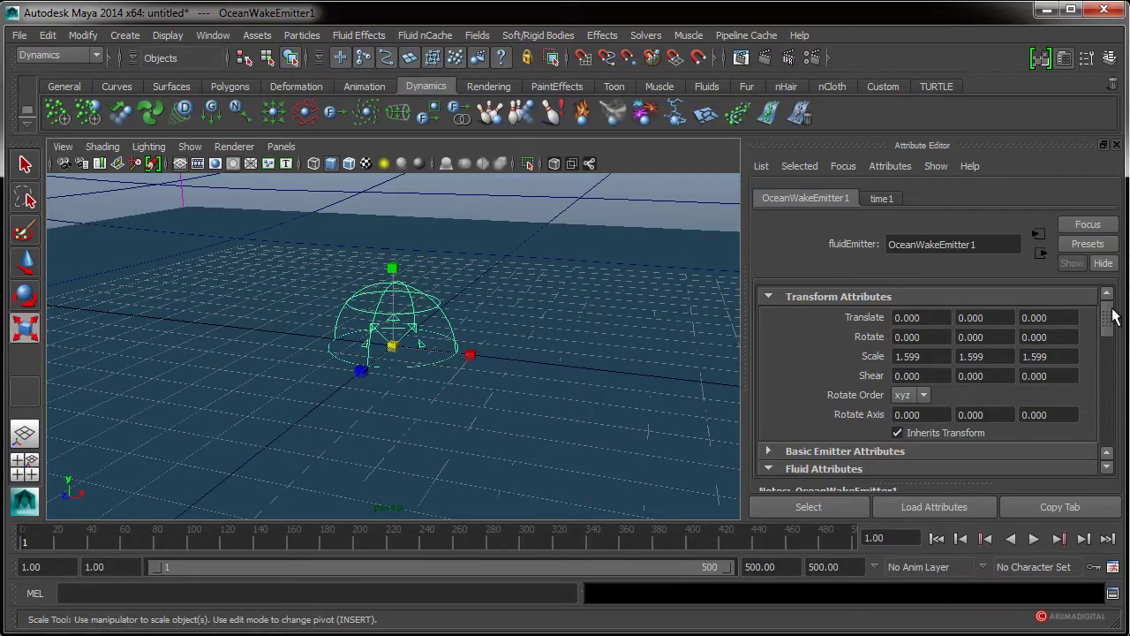
- Set the emitter's Density/Voxel/Sec emission rate to 25
drag(1114, 321, 1118, 342)
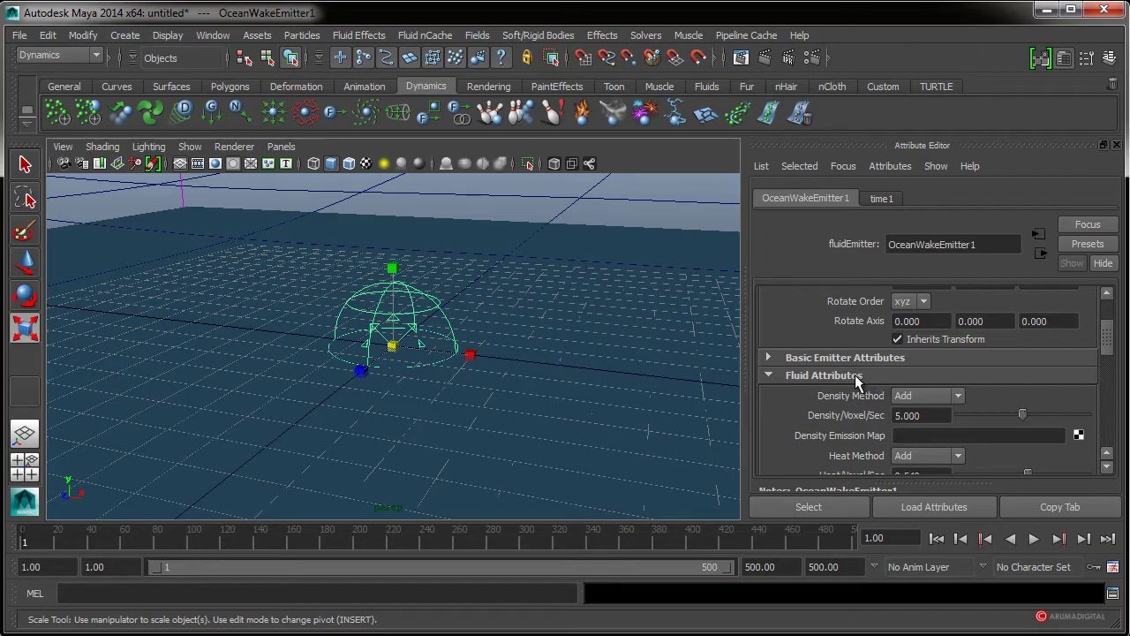
click(854, 375)
click(863, 375)
scroll(1111, 351, down, 2)
click(918, 386)
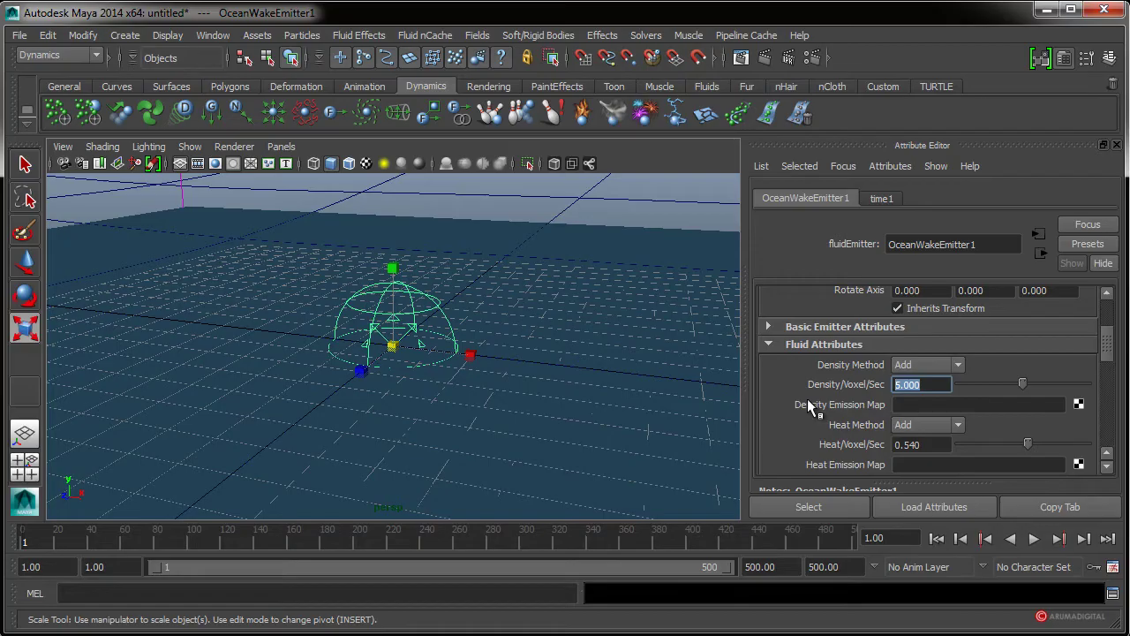
text(25)
click(928, 450)
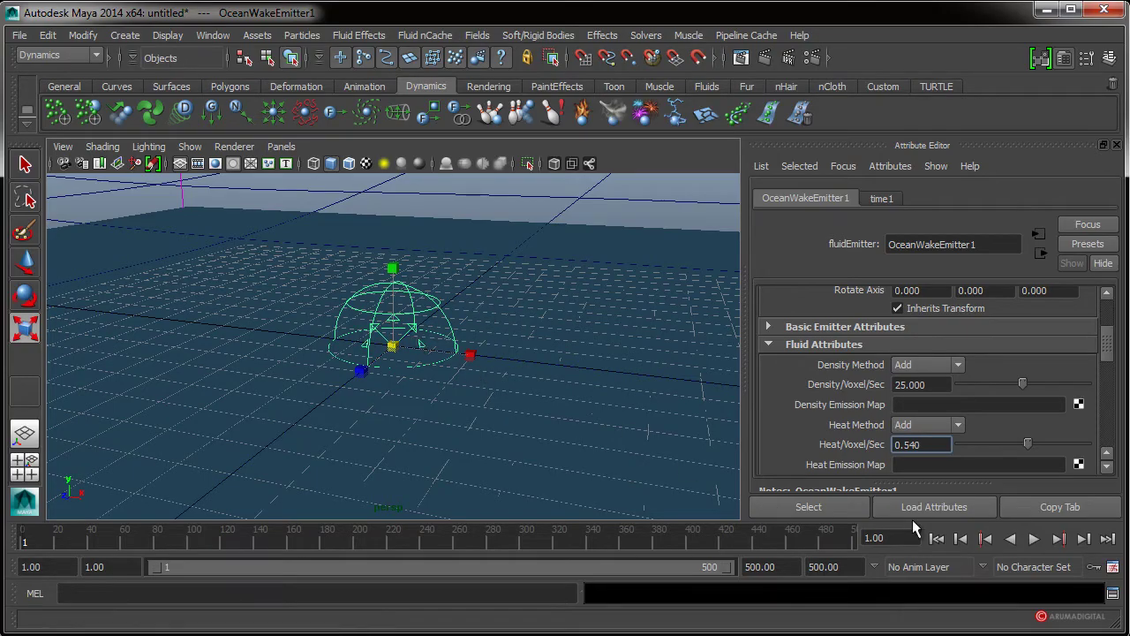
- Play the simulation with density 25, inspect the wake ripple from low angles, then rewind
click(1033, 538)
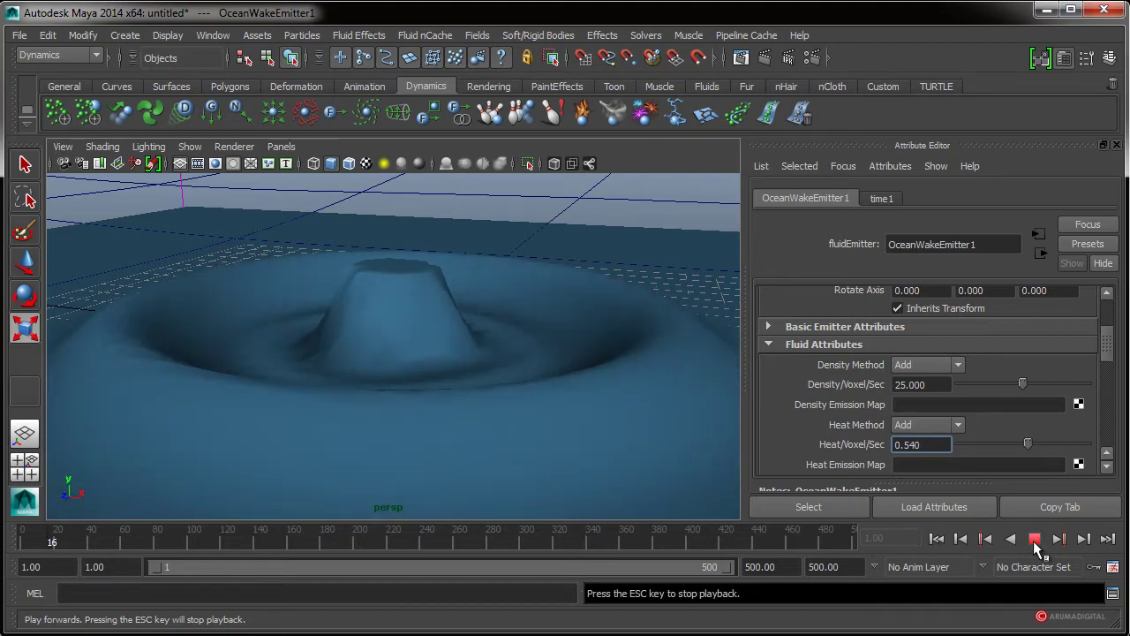
click(1035, 540)
mouse_move(644, 436)
alt+mouse_down()
mouse_move(480, 429)
mouse_move(471, 449)
mouse_move(456, 432)
alt+mouse_up()
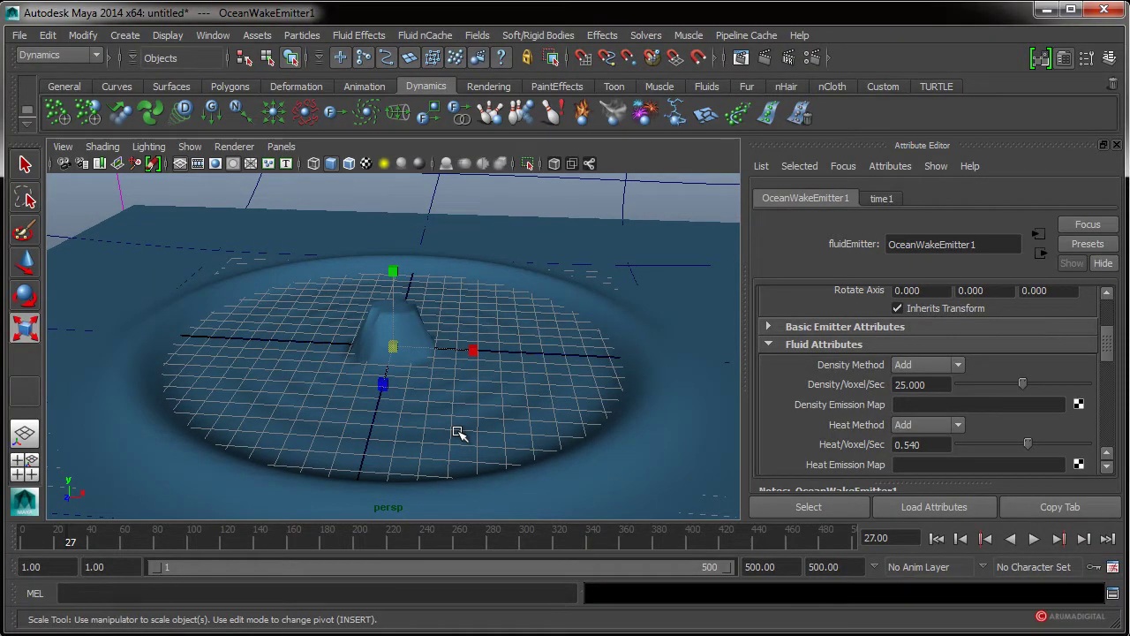
mouse_move(474, 426)
alt+mouse_down()
mouse_move(391, 429)
mouse_move(436, 397)
mouse_move(388, 420)
mouse_move(414, 427)
alt+mouse_up()
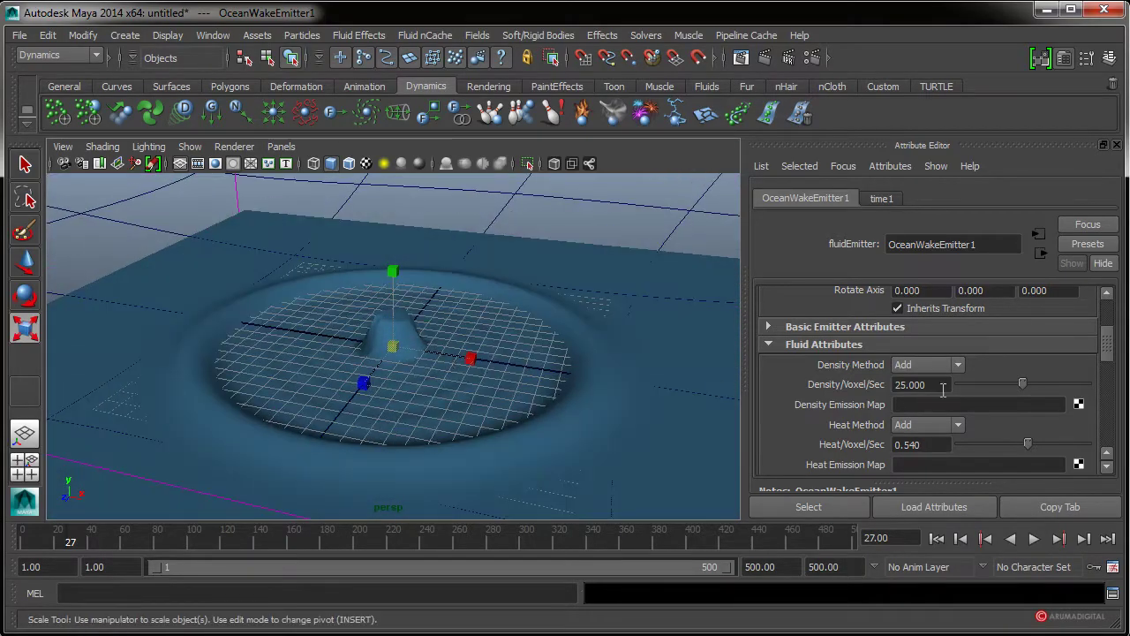
alt+drag(394, 378, 409, 415)
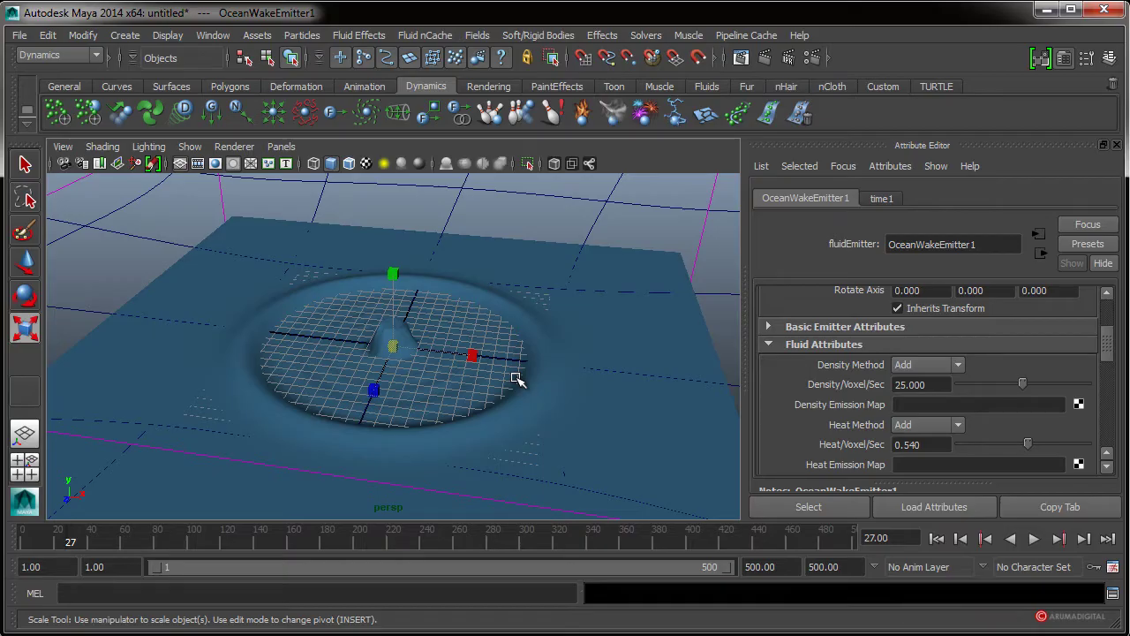
alt+drag(471, 357, 517, 373)
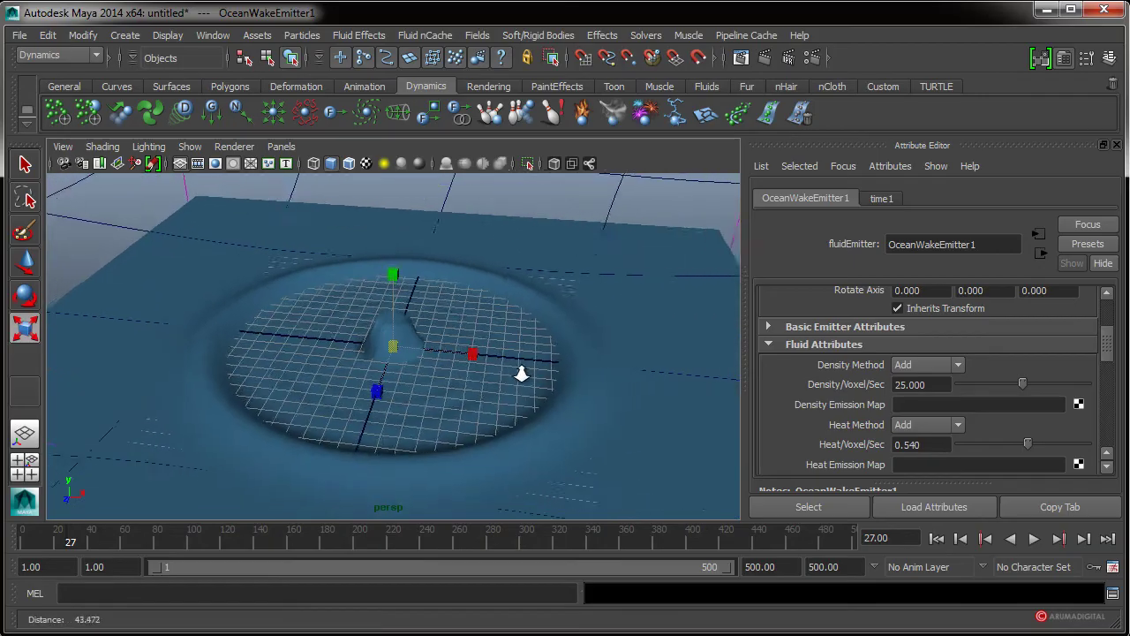
click(937, 537)
drag(938, 384, 844, 398)
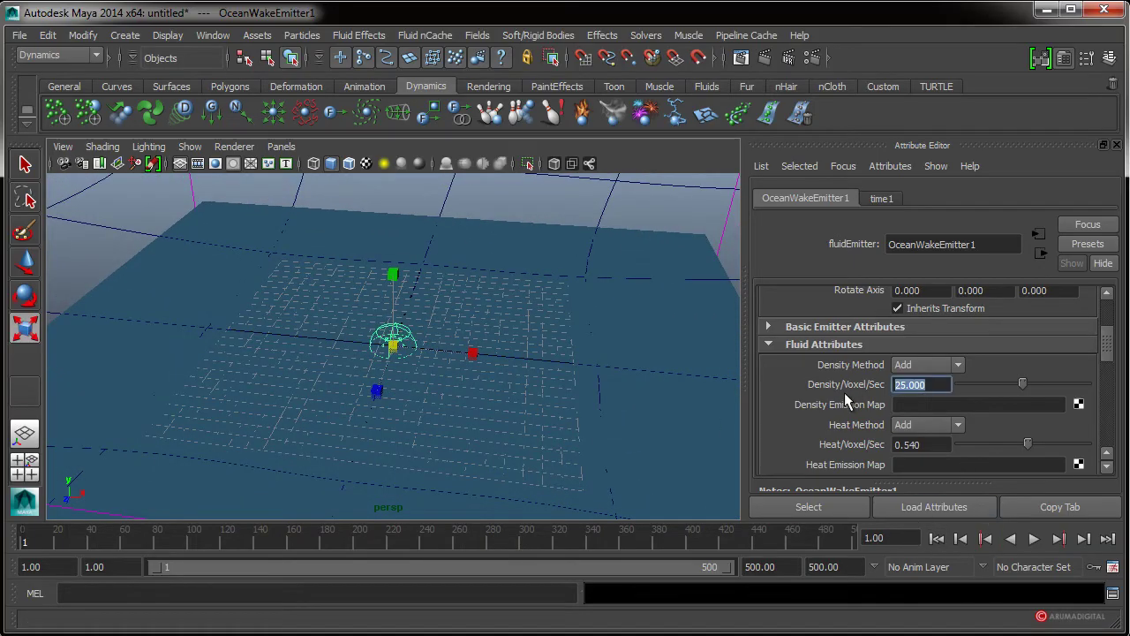
- Enter -25 as OceanWakeEmitter1's Density/Voxel/Sec, then play from the start to frame 181
text(-25)
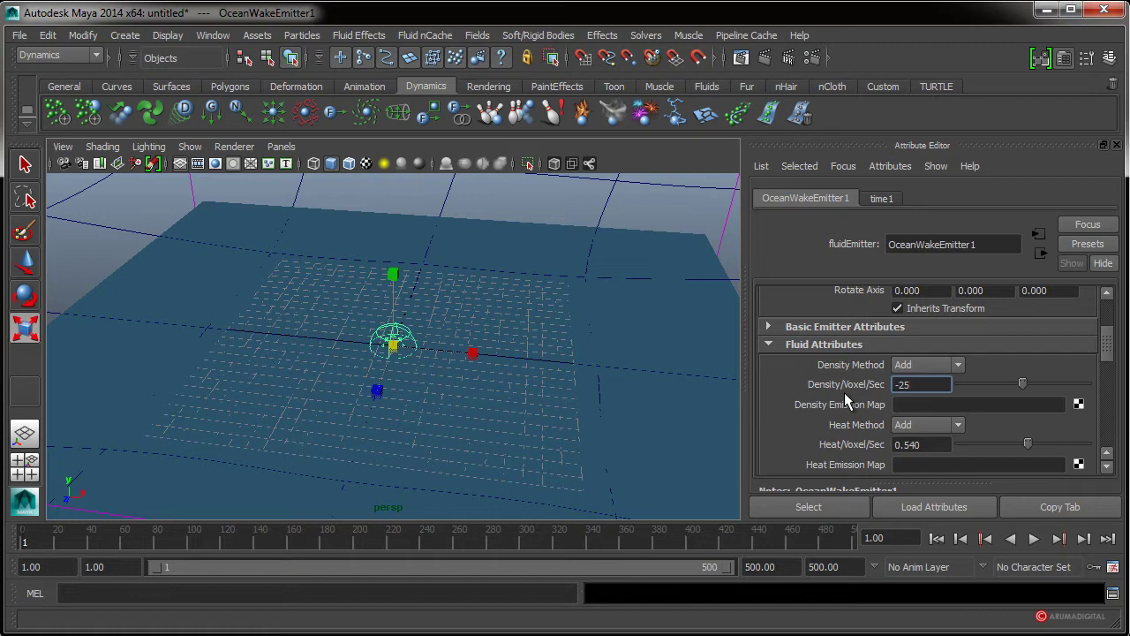
key(Return)
click(909, 442)
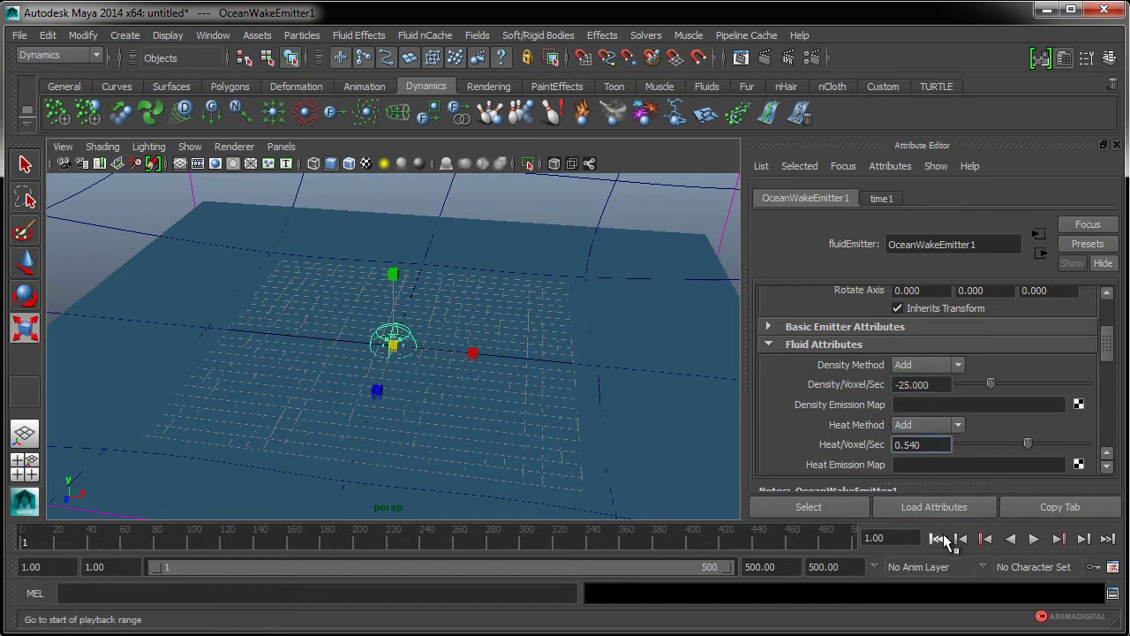
click(1033, 539)
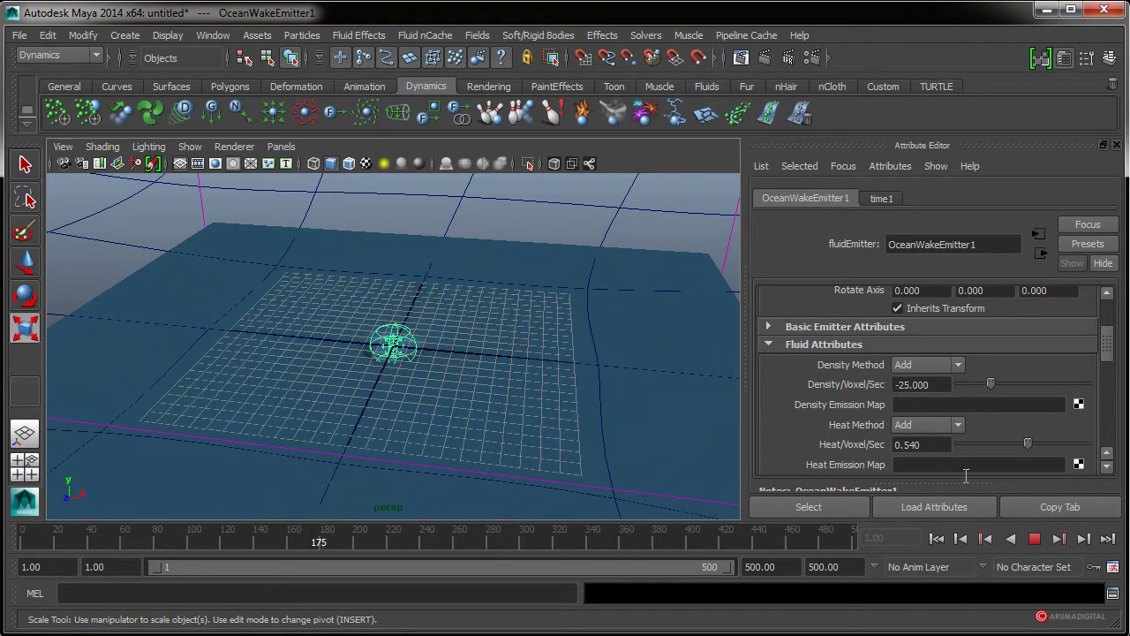
click(1036, 537)
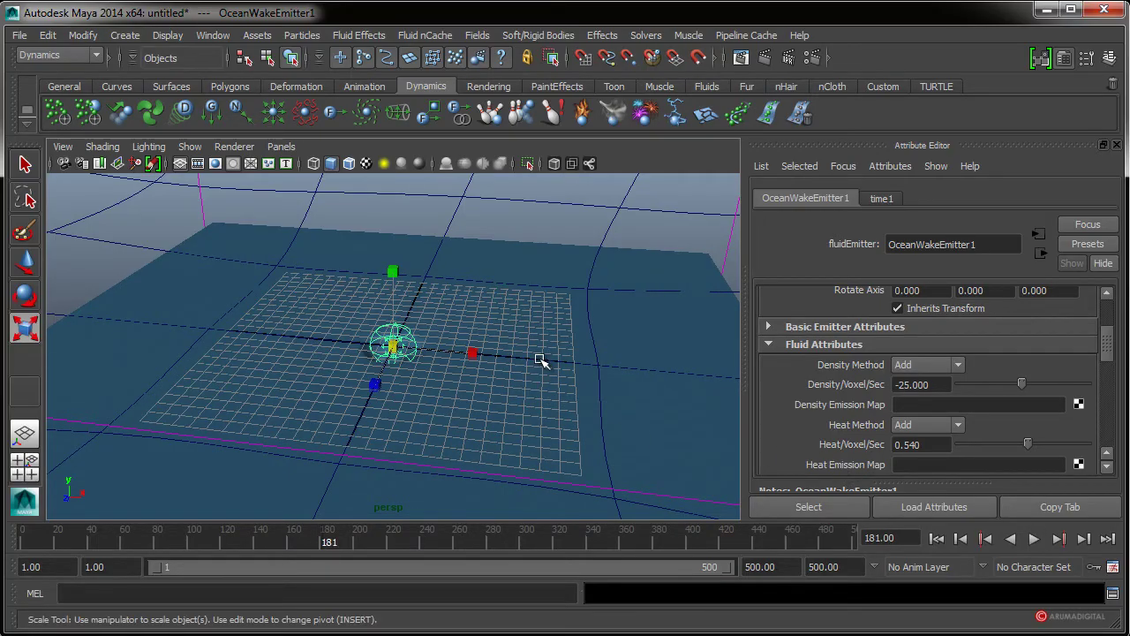
scroll(1110, 372, down, 3)
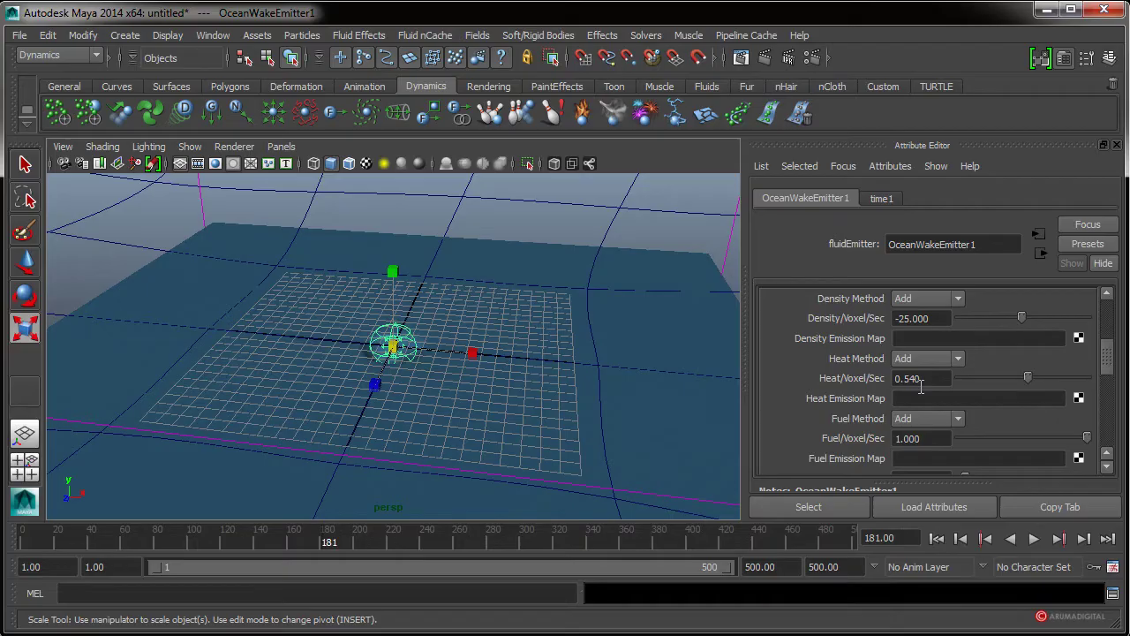
- Set the emitter's Density/Voxel/Sec to 10 and play the wake, stopping at frame 201
mouse_move(542, 348)
alt+right_down()
mouse_move(542, 361)
mouse_move(792, 382)
alt+right_up()
double_click(918, 318)
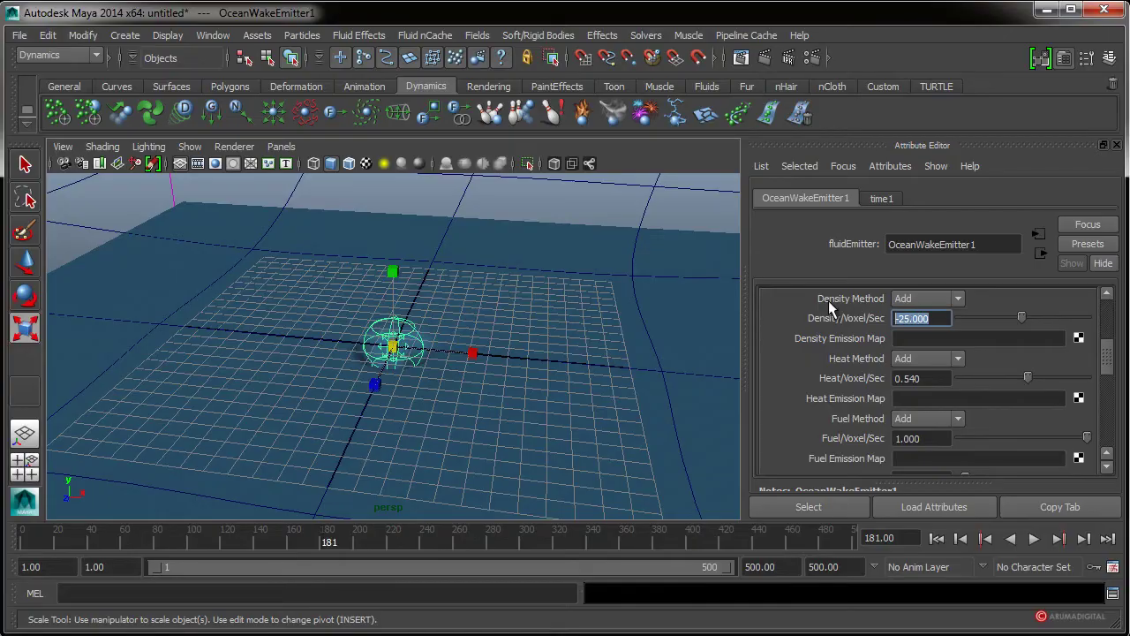
text(10)
click(943, 378)
key(Return)
alt+right_drag(459, 336, 512, 344)
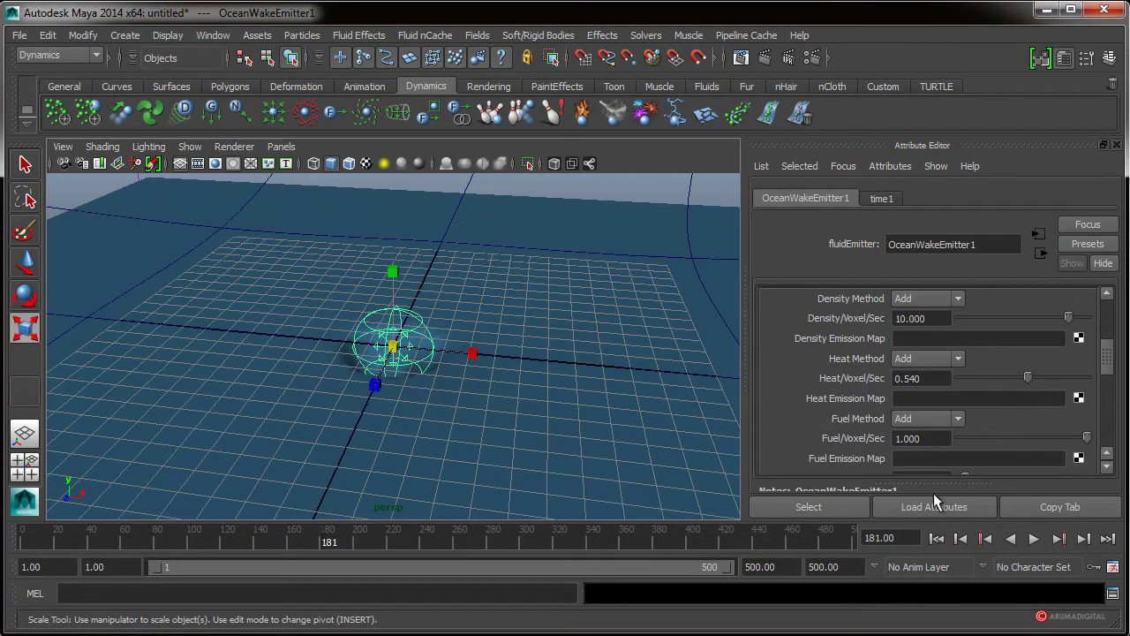
click(1034, 539)
alt+drag(449, 383, 436, 391)
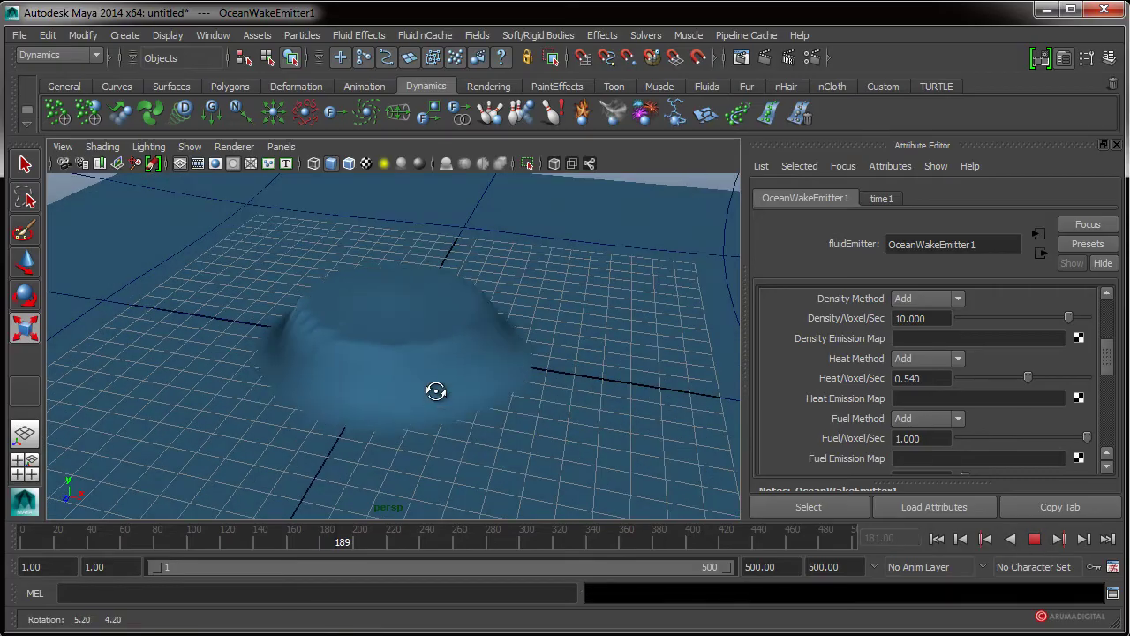
click(1034, 539)
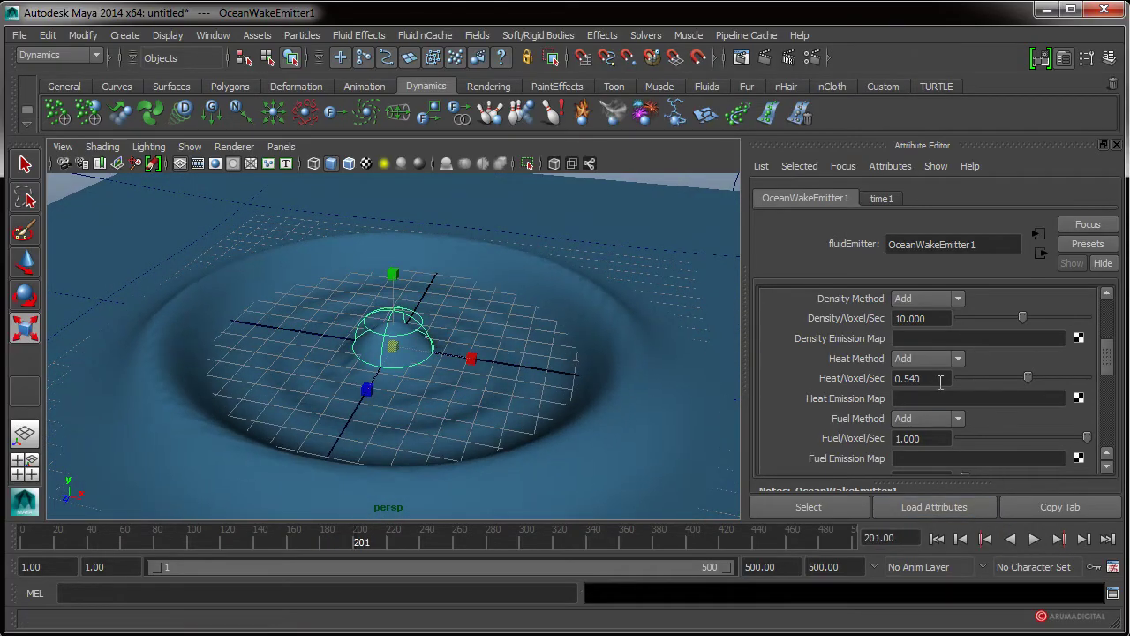
- Set Heat/Voxel/Sec to 20 and replay the wake from the start
drag(941, 381, 781, 395)
text(20)
click(937, 439)
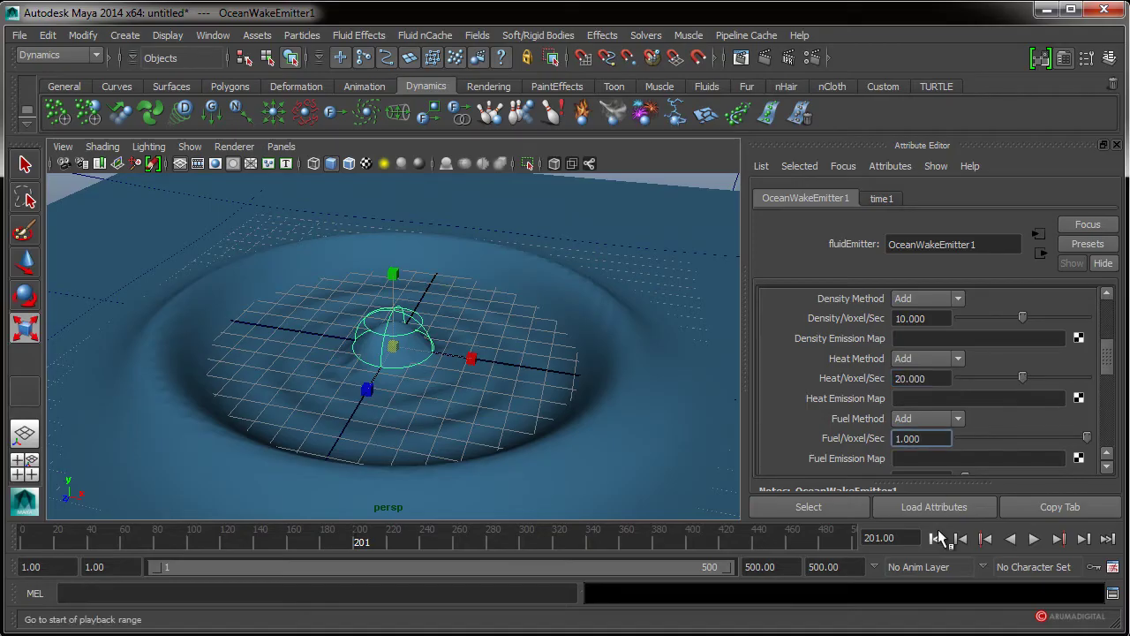
click(937, 537)
click(1033, 539)
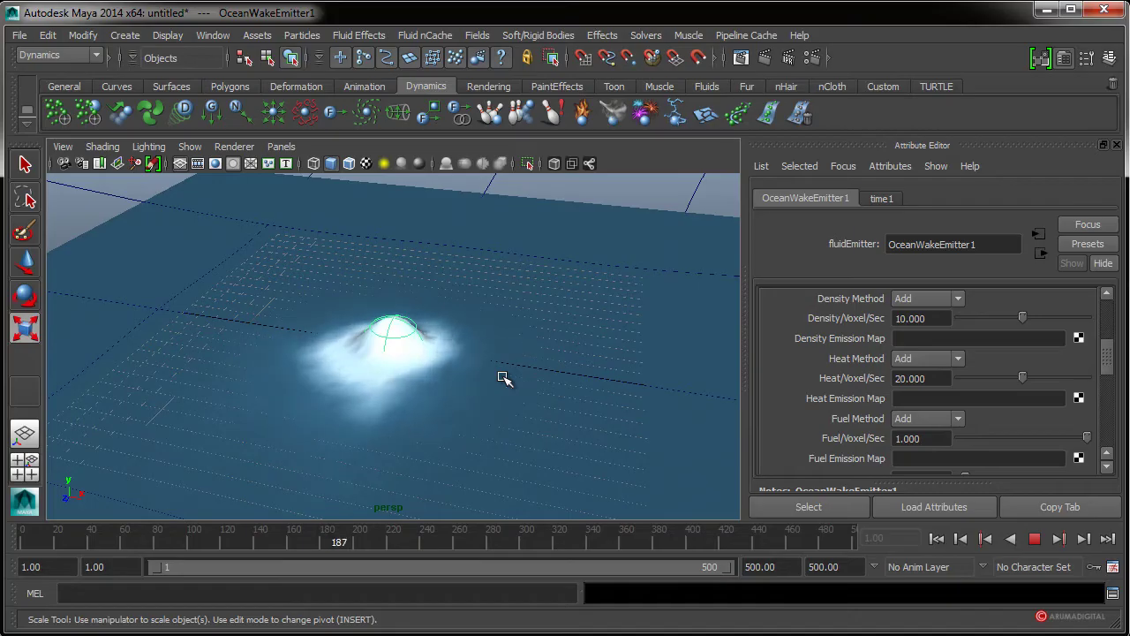
- Try a Heat/Voxel/Sec of 100 and replay the wake, stopping at frame 67
click(1034, 538)
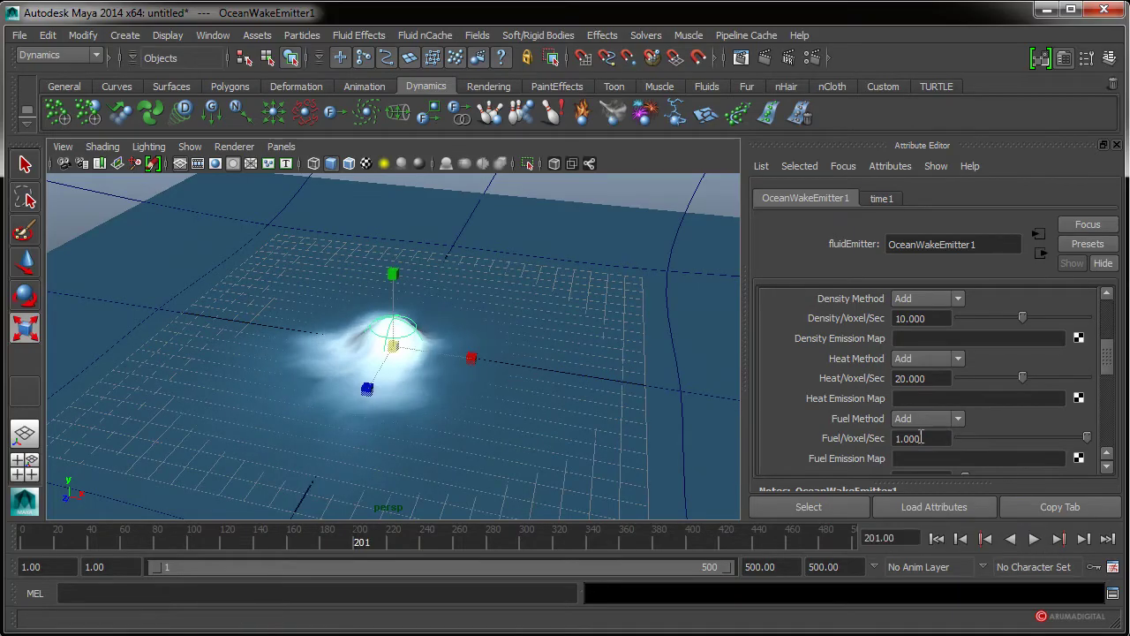
click(932, 378)
text(100)
click(926, 318)
click(938, 539)
click(1034, 538)
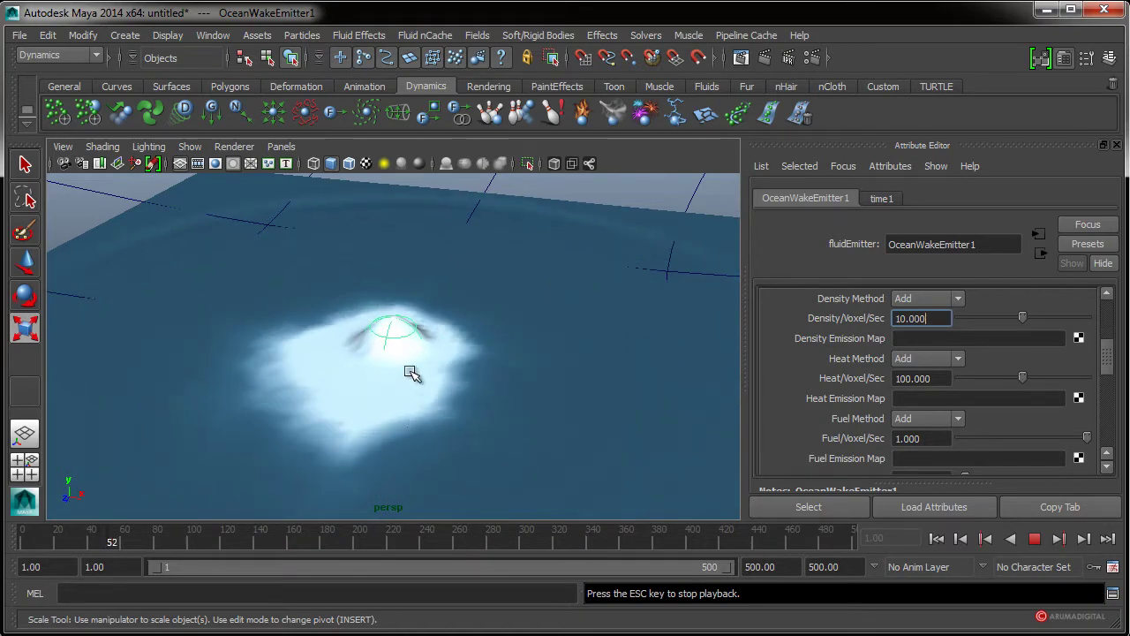
click(1036, 538)
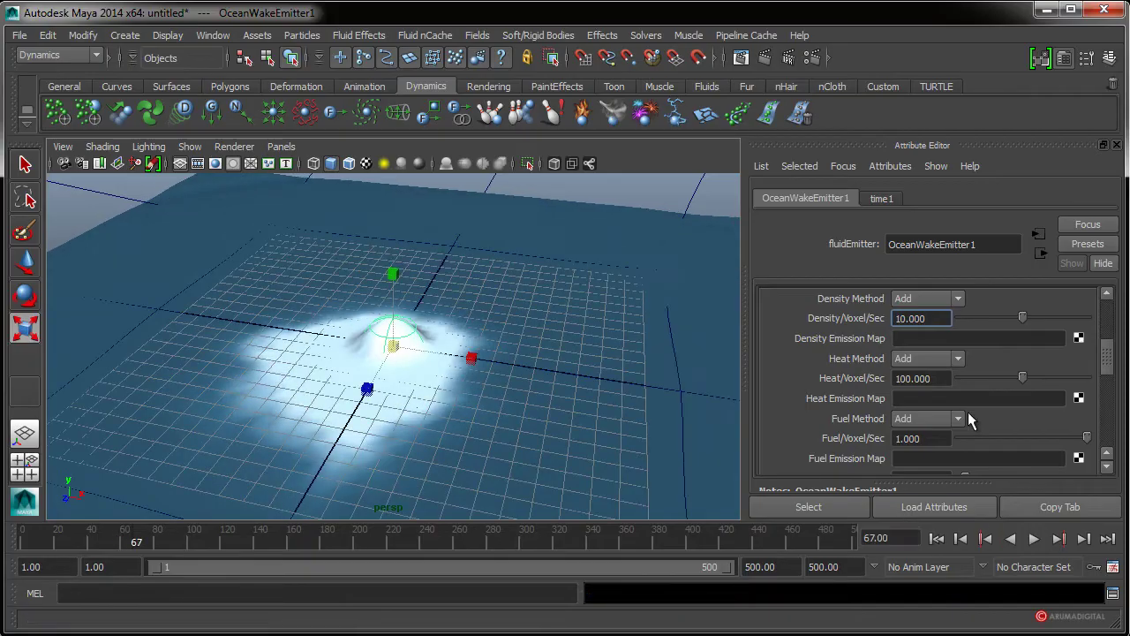
- Set Heat/Voxel/Sec to 0 and replay the wake, stopping at frame 78
double_click(943, 383)
text(0)
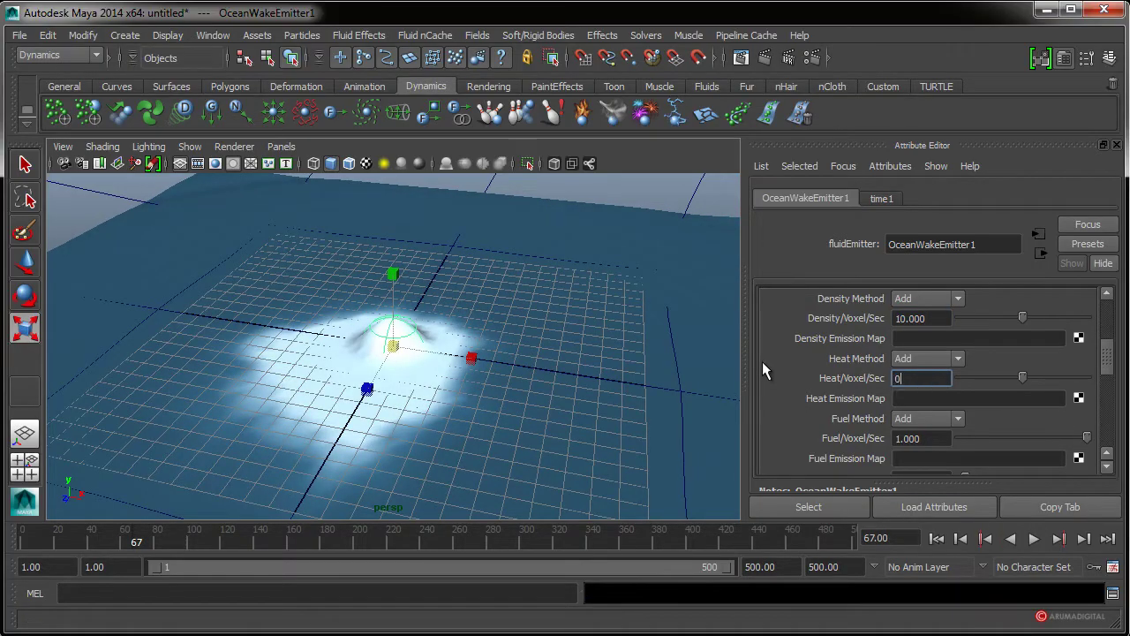
click(935, 319)
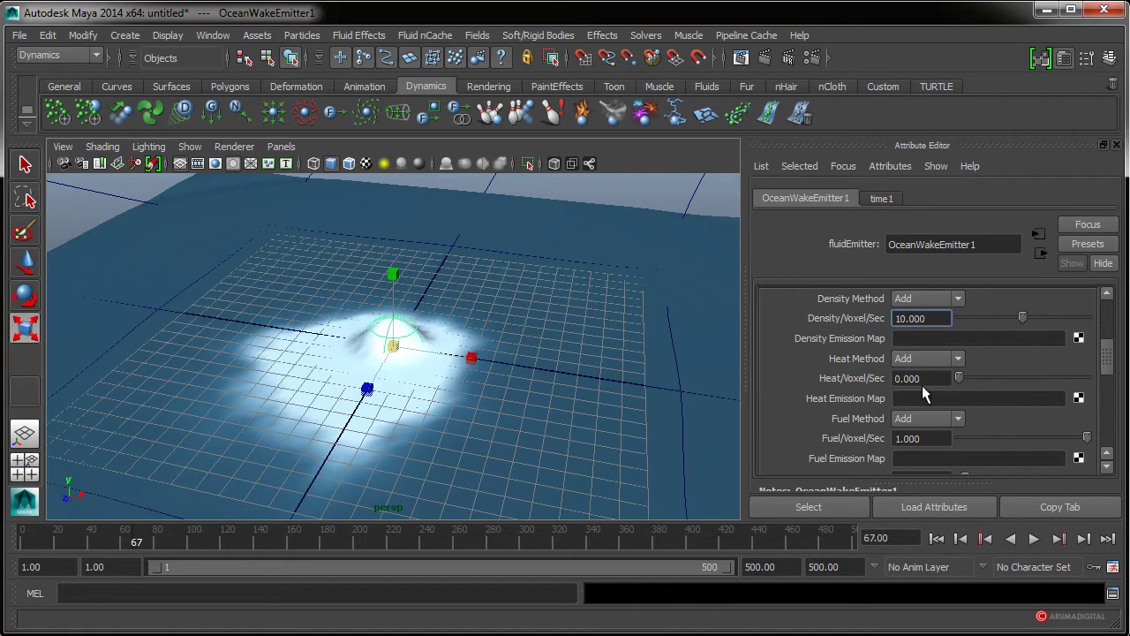
click(935, 538)
click(1034, 538)
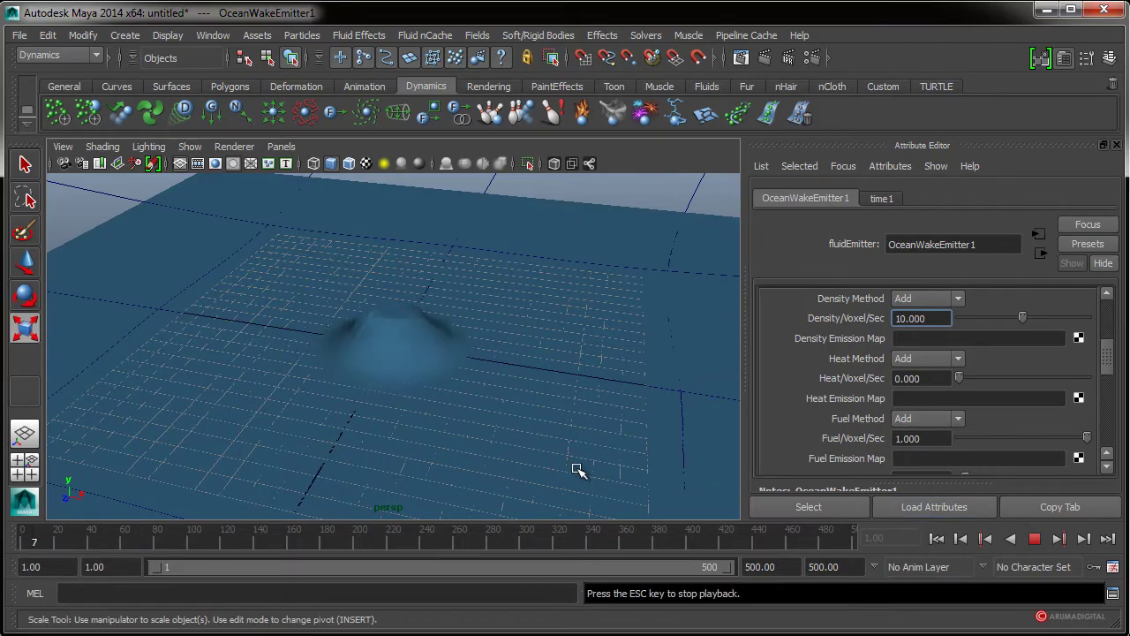
alt+drag(424, 371, 406, 371)
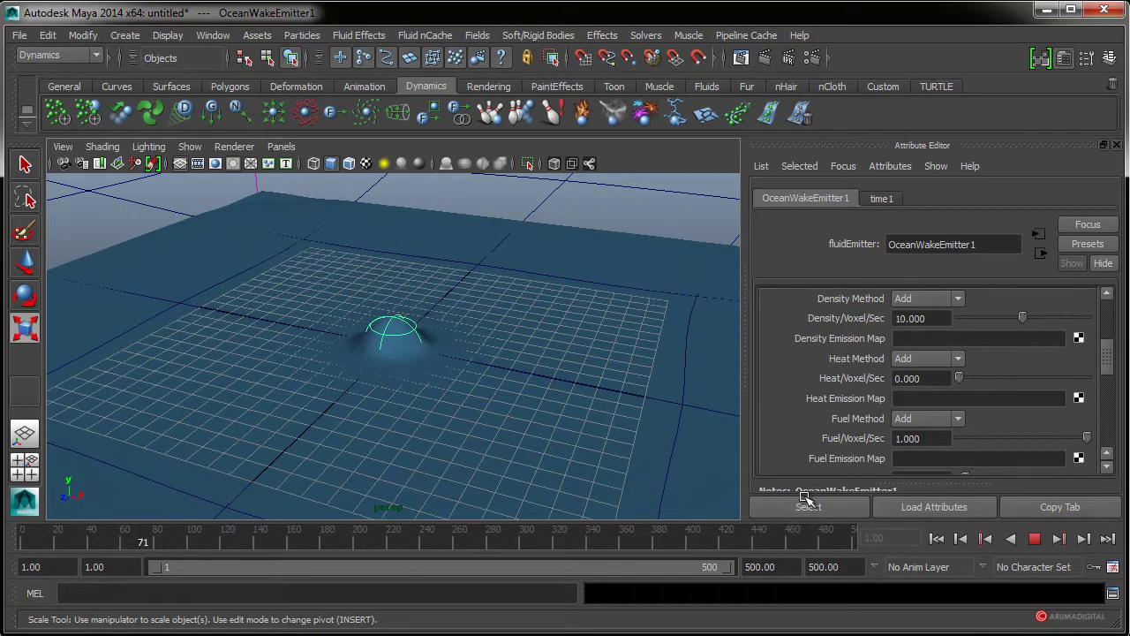
click(1033, 538)
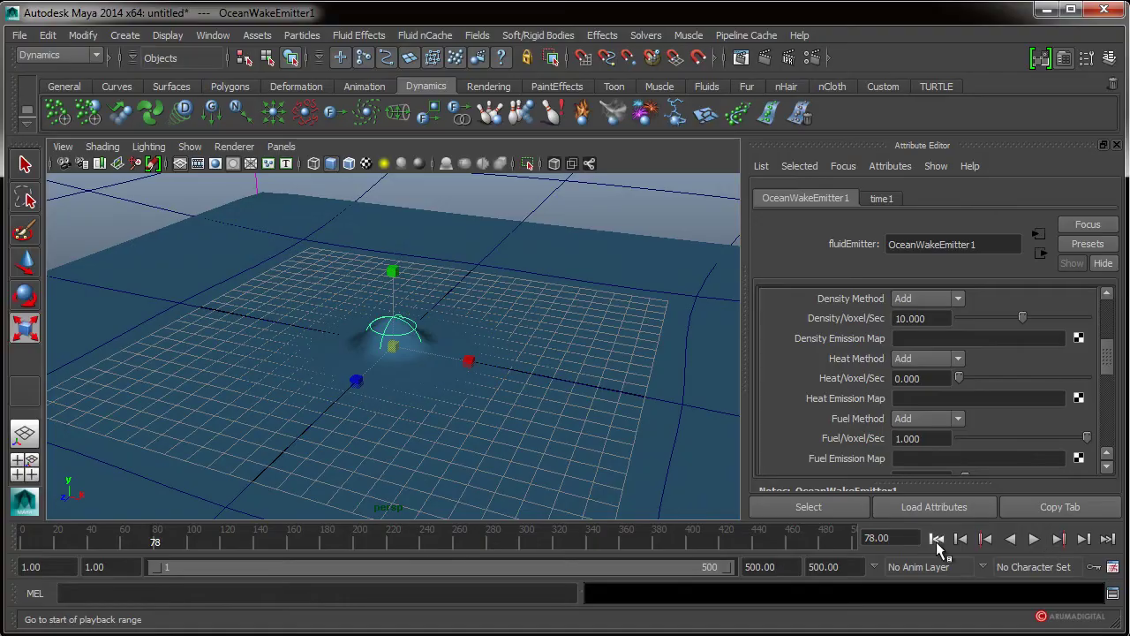
- Restore Density/Voxel/Sec to 25 and replay the wake, stopping at frame 8 with the dome visible
click(936, 319)
text(25)
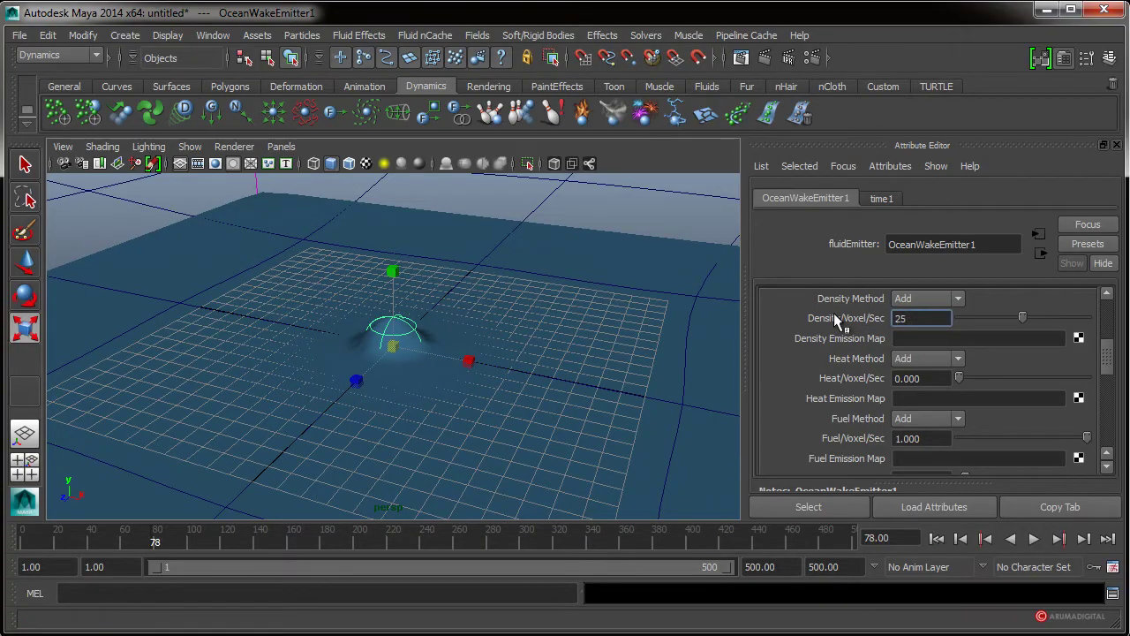
key(Tab)
click(937, 539)
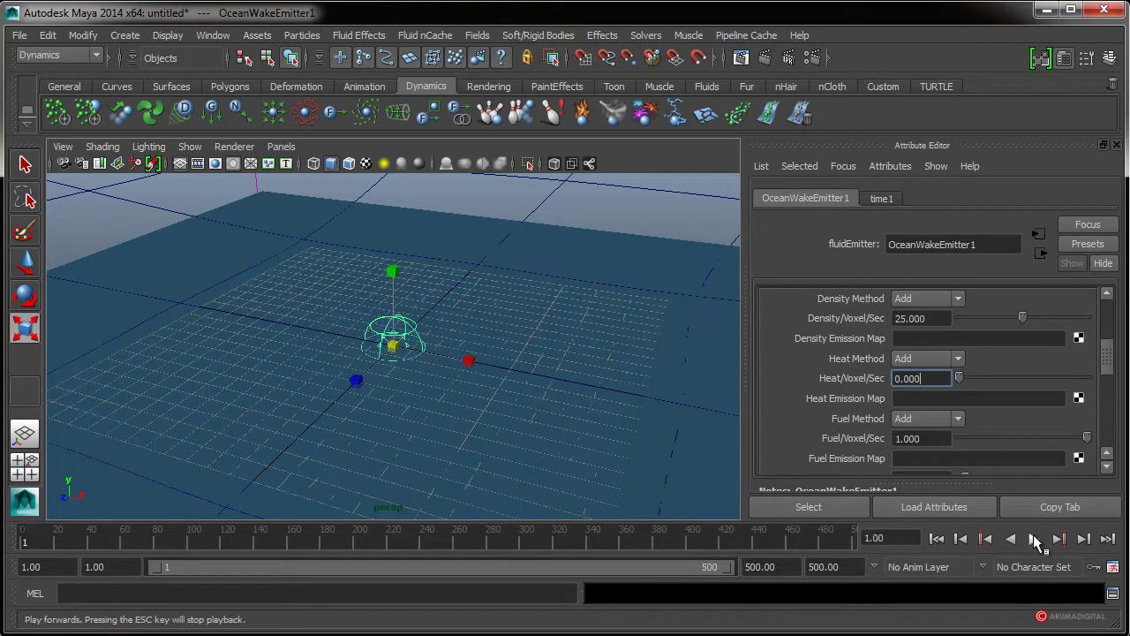
click(1034, 538)
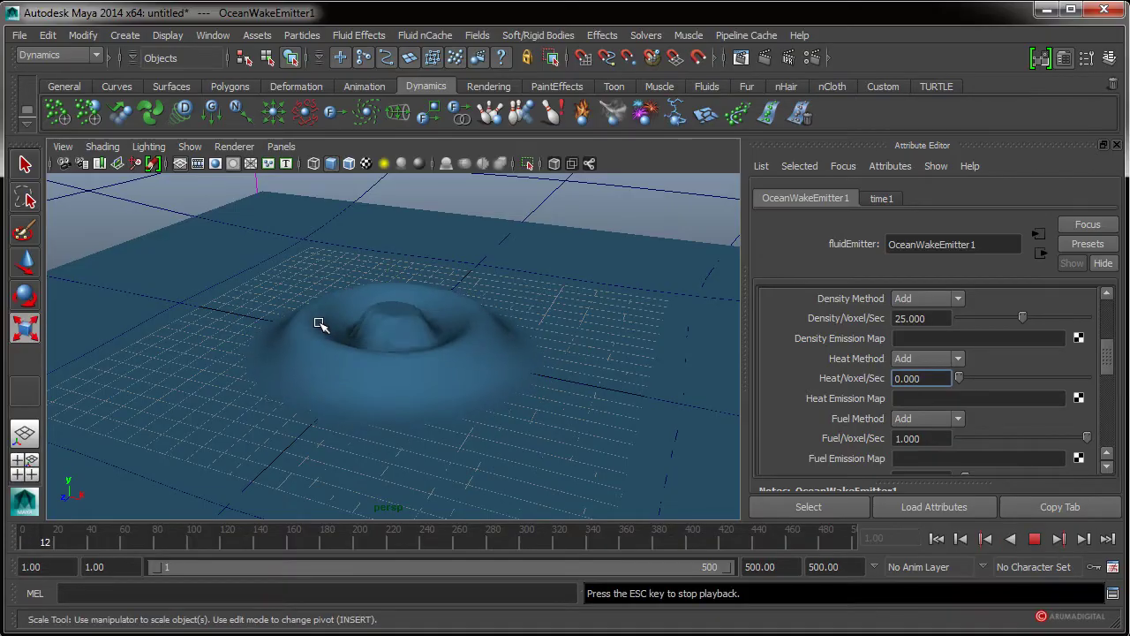
click(808, 510)
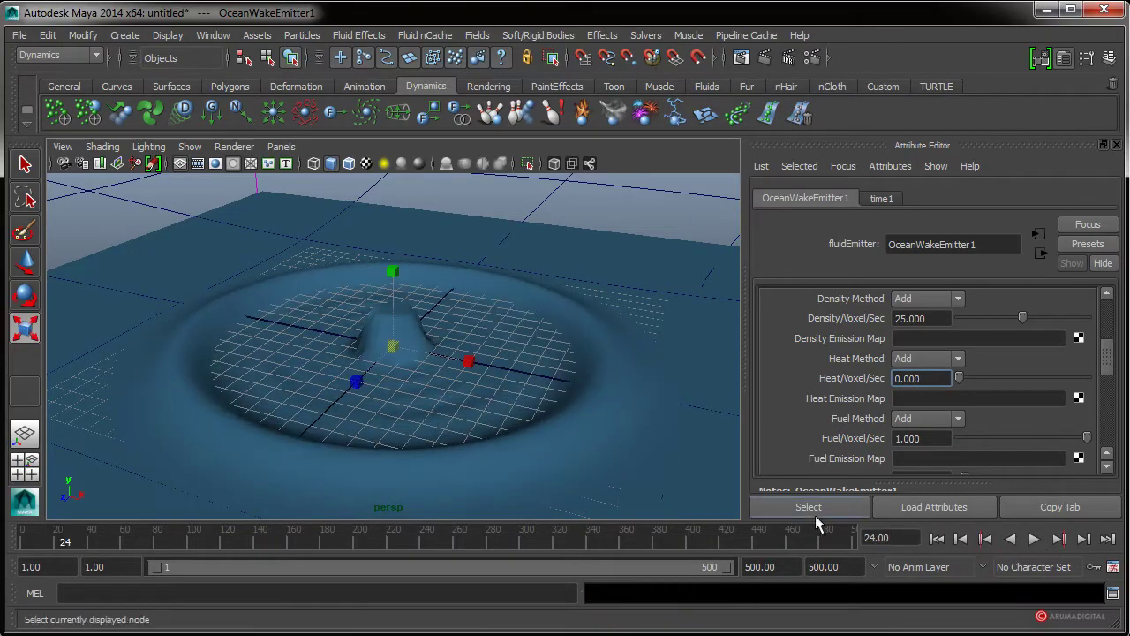
click(936, 538)
click(1034, 538)
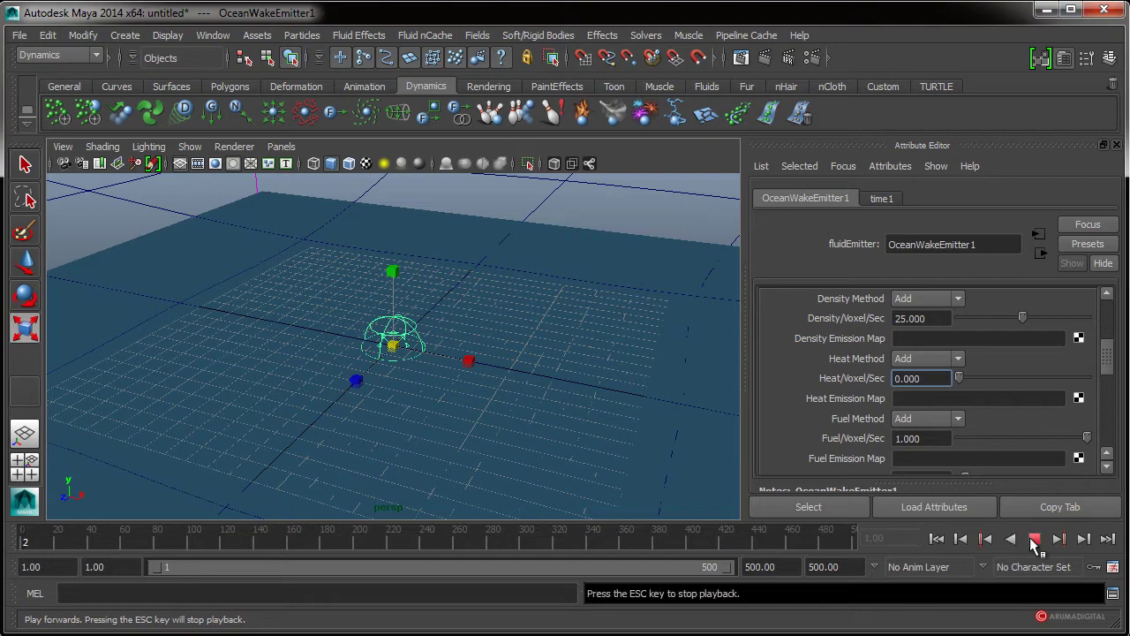
click(1033, 539)
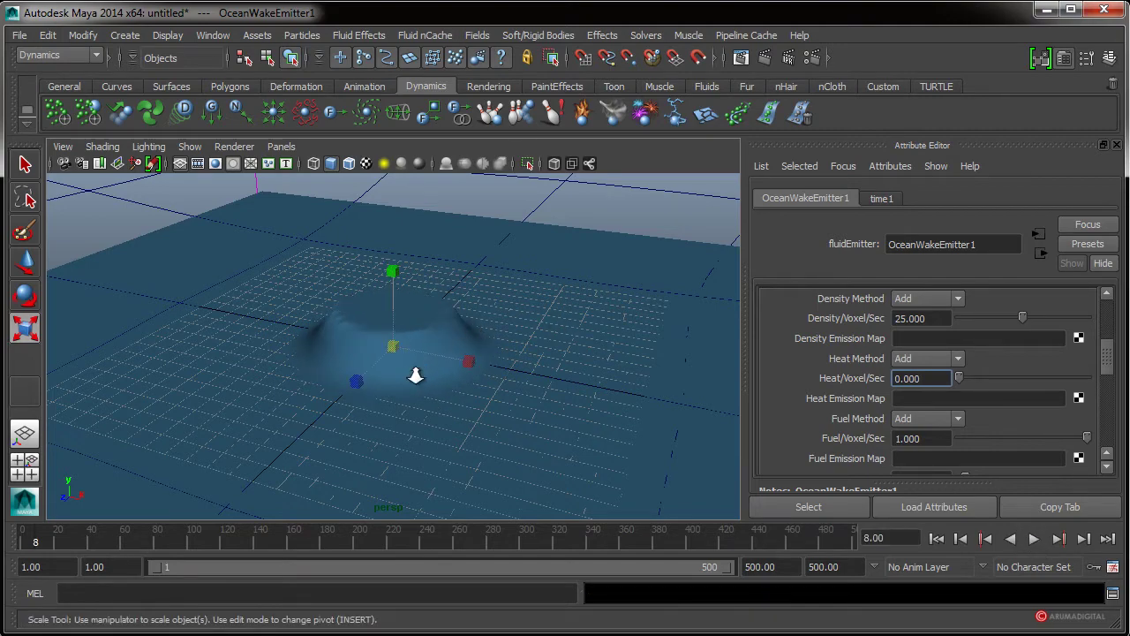
alt+right_drag(415, 376, 651, 374)
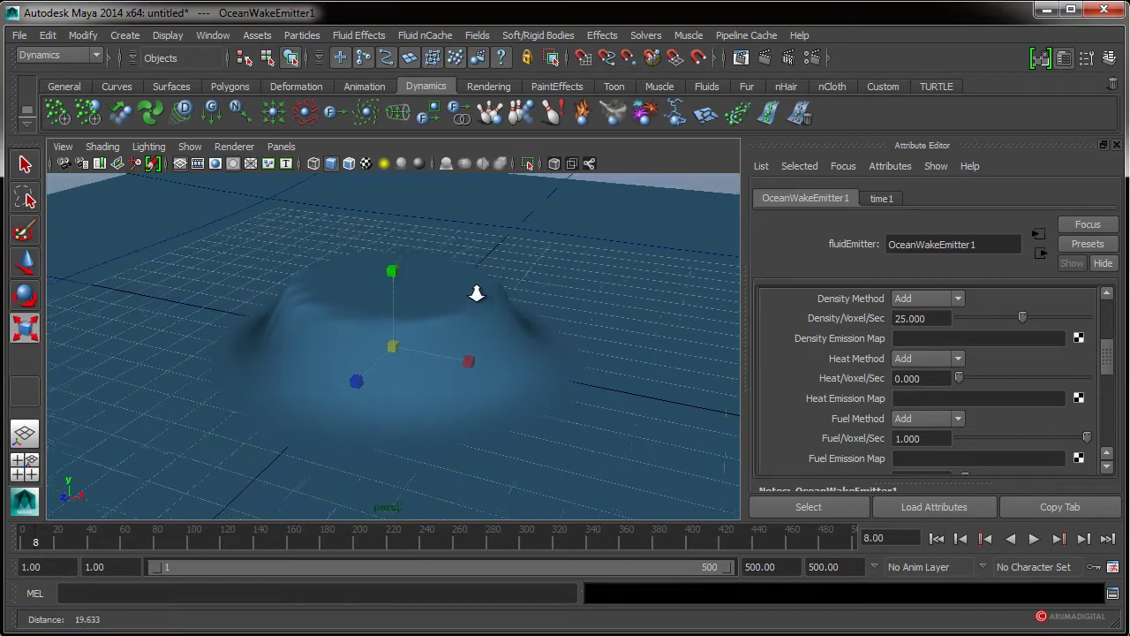
- Switch to the Rendering menu set, render frame 8, then close the Render View
click(55, 54)
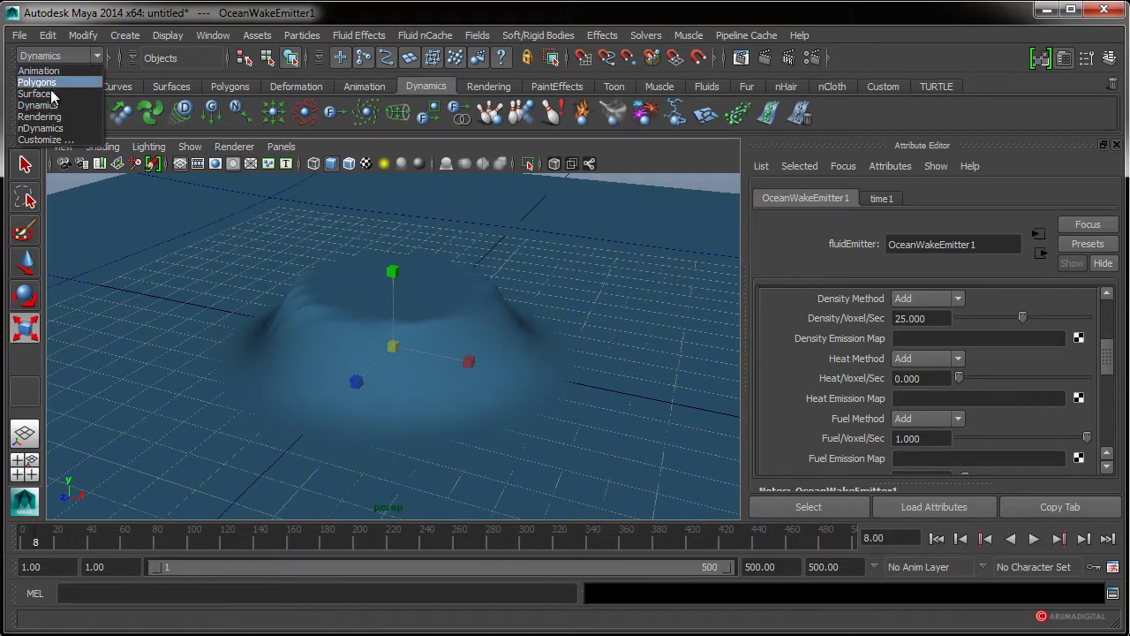
click(40, 116)
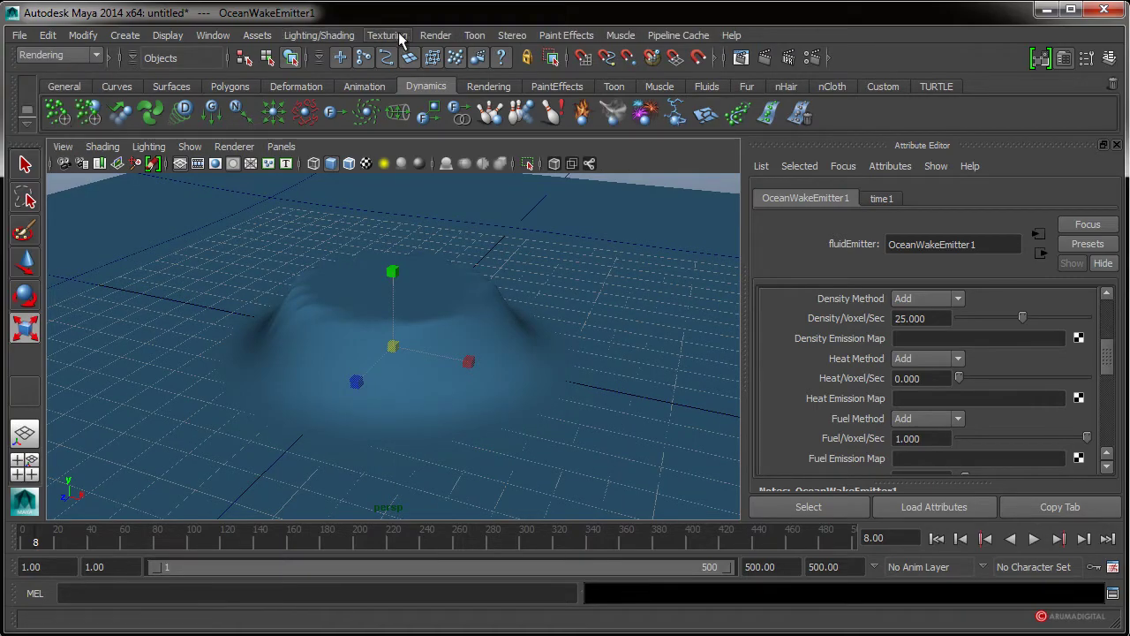
click(435, 35)
click(478, 124)
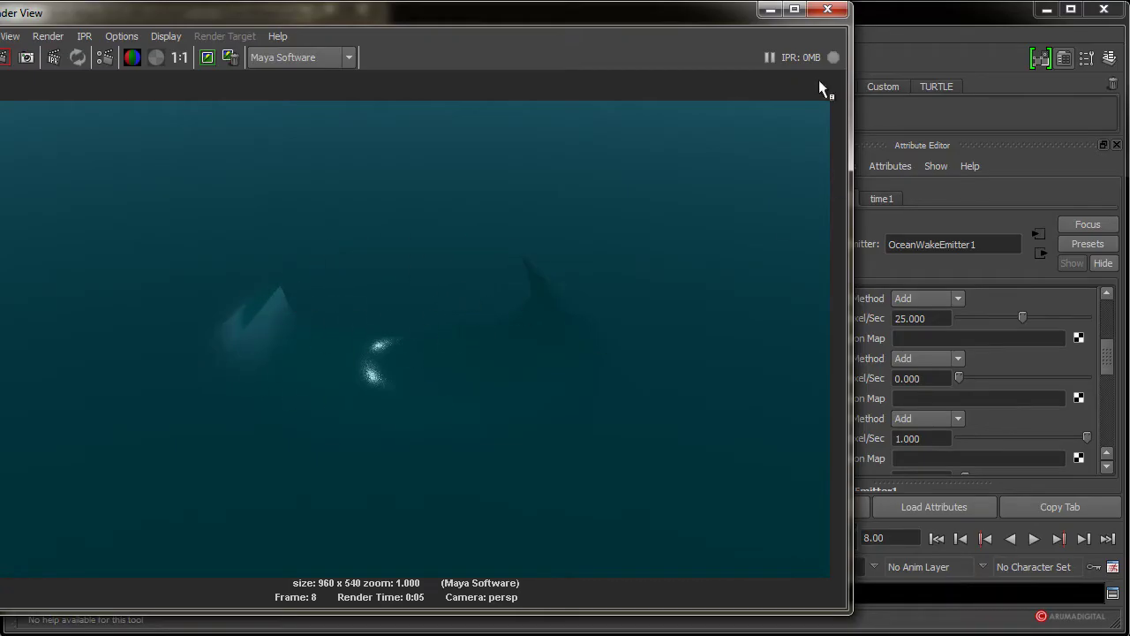
click(828, 10)
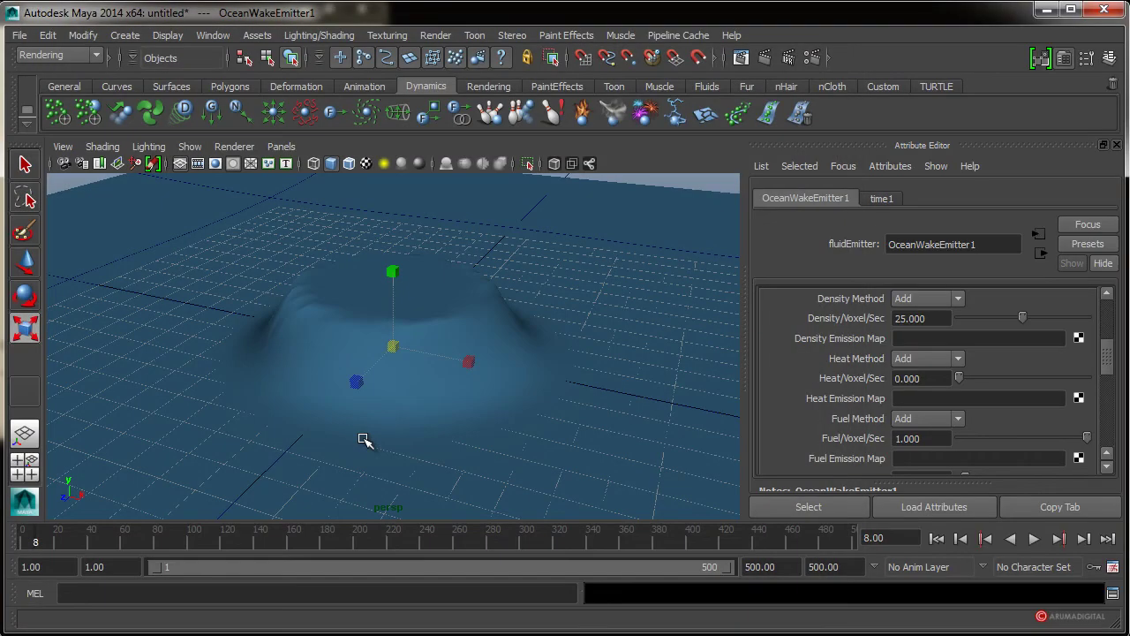
- Tumble the view and scroll the Attribute Editor to Fluid Dropoff and Emission Speed settings
alt+drag(504, 416, 469, 404)
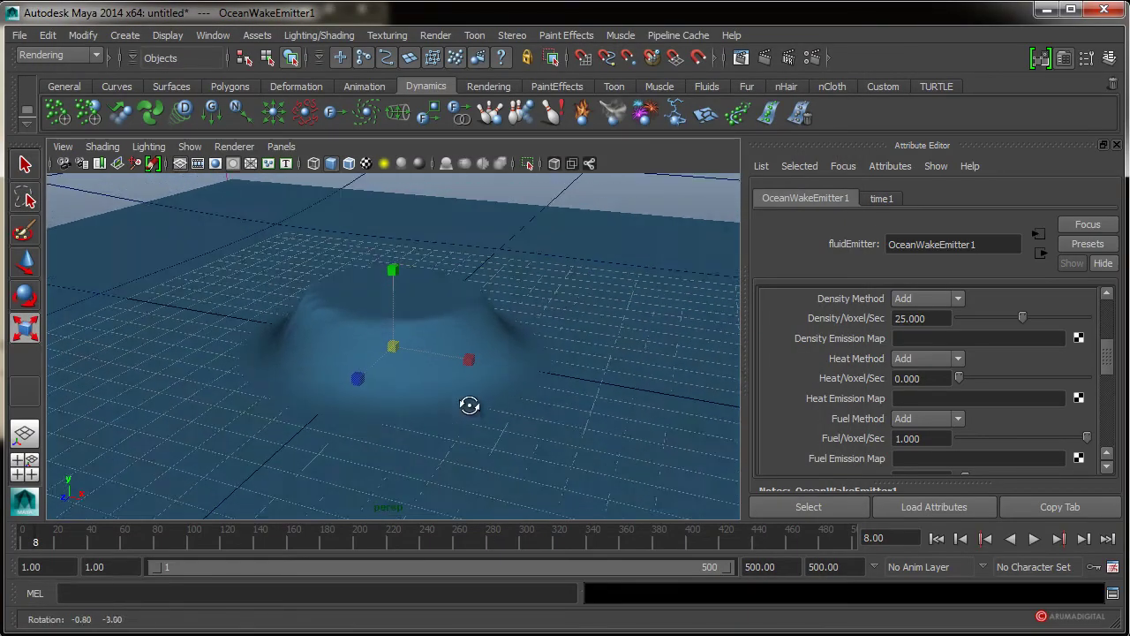
drag(1110, 368, 1116, 395)
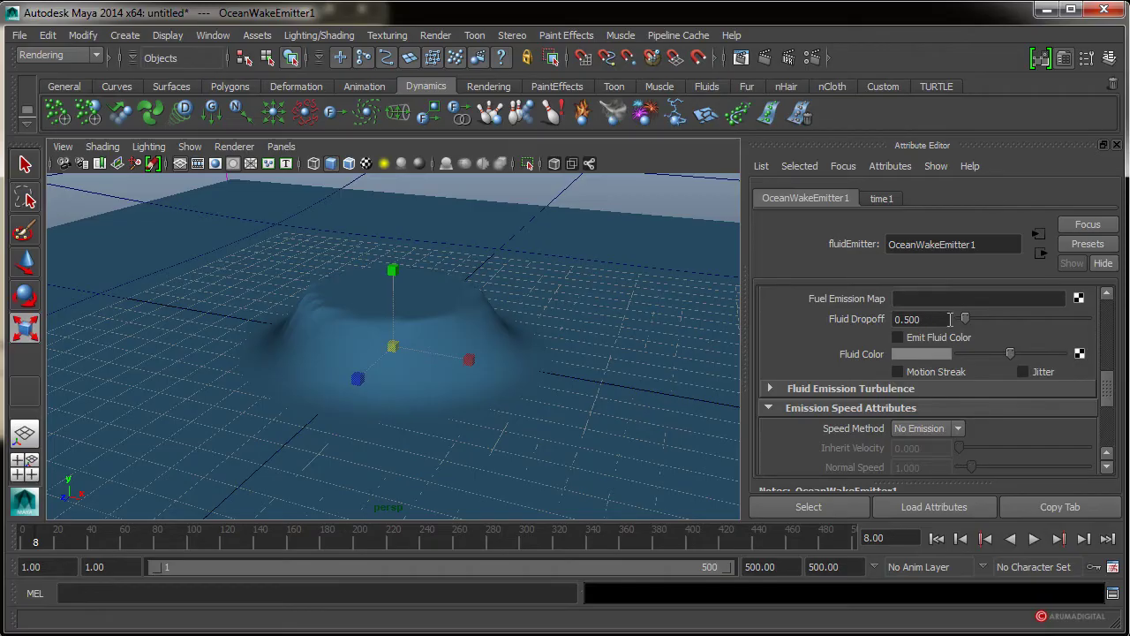
- Lower Fluid Dropoff to 0 and replay the wake several times, stopping at frame 16
drag(967, 325, 960, 328)
click(937, 539)
click(1034, 538)
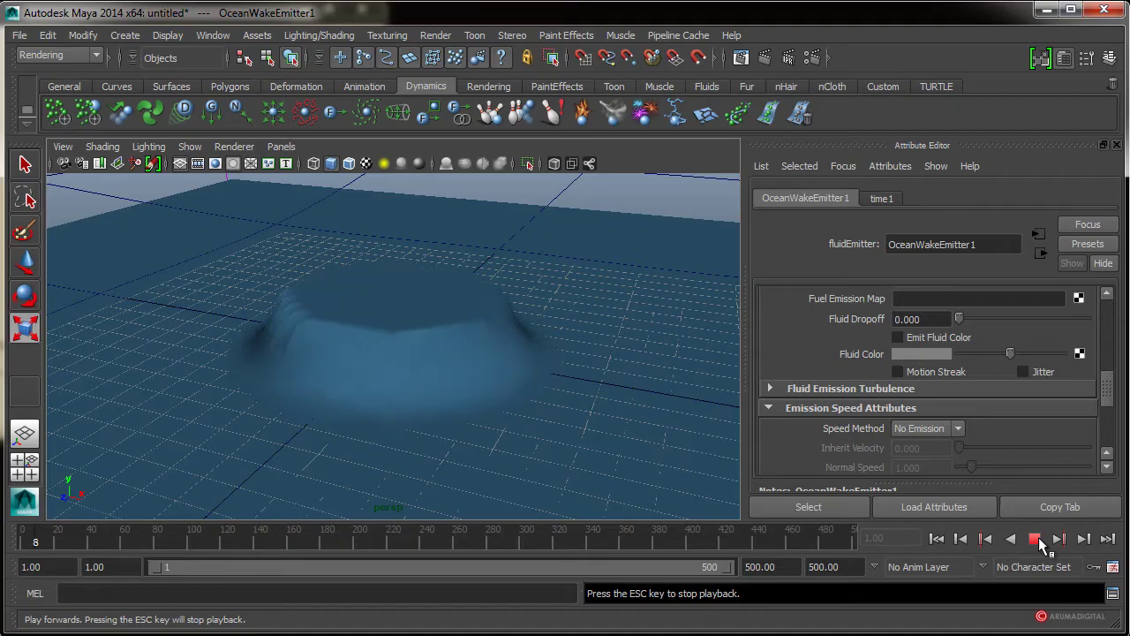
click(1033, 539)
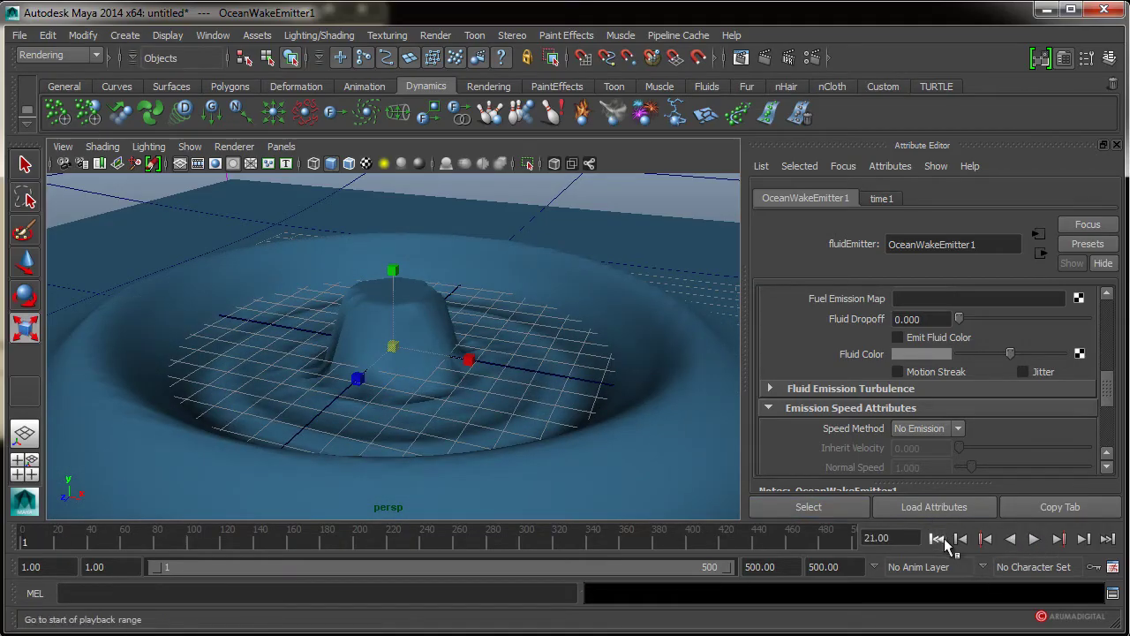
click(937, 538)
click(1034, 538)
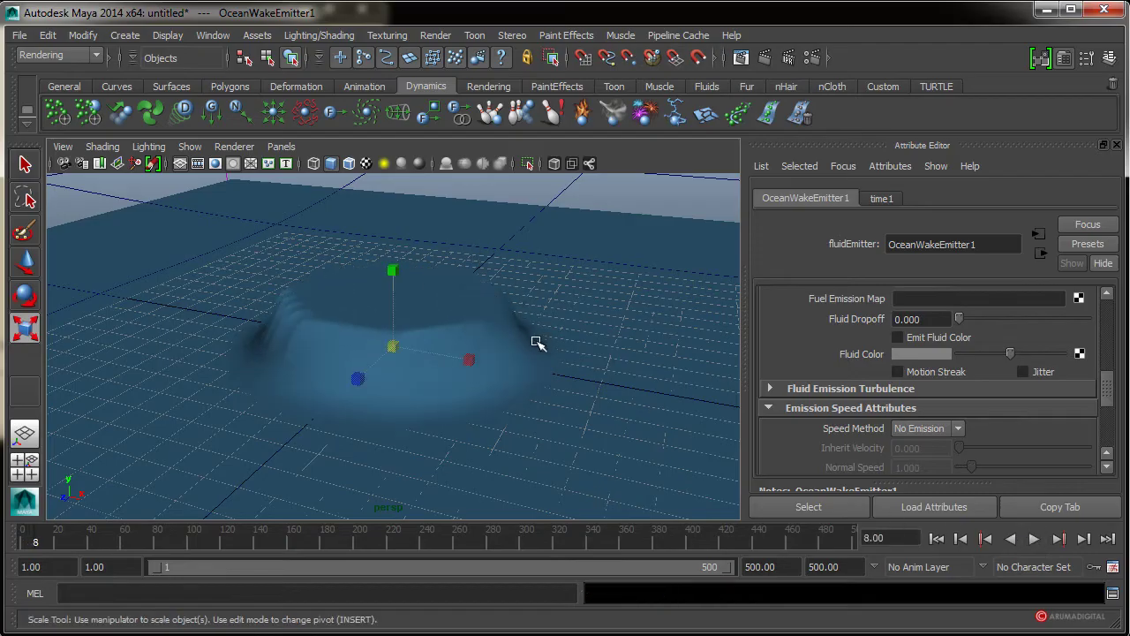
click(1034, 539)
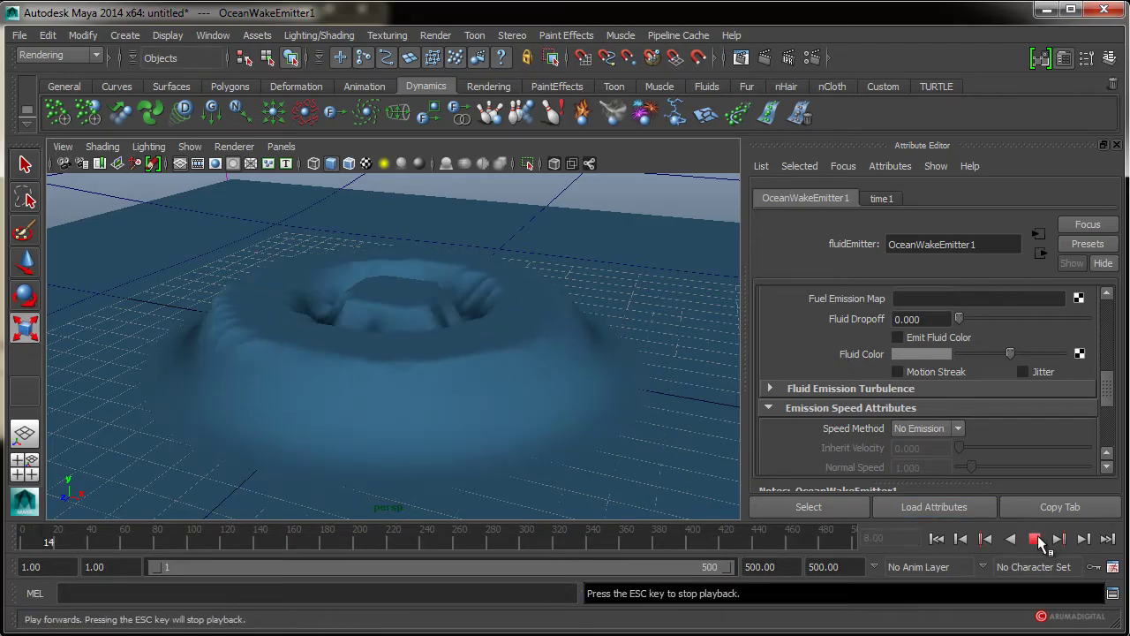
click(1036, 539)
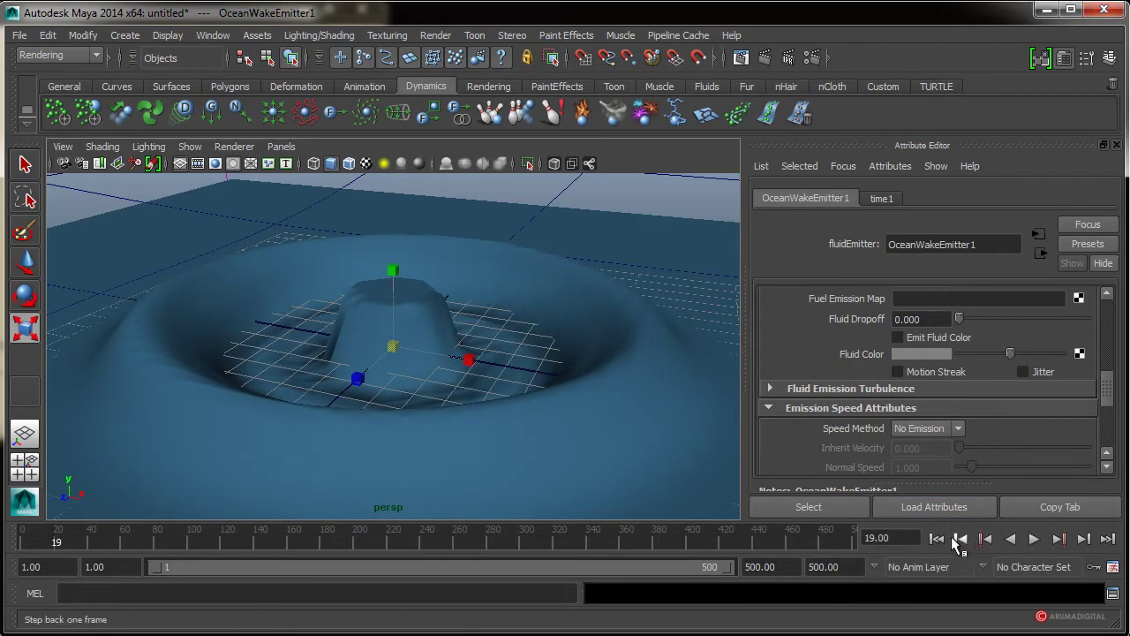
click(937, 539)
click(1034, 538)
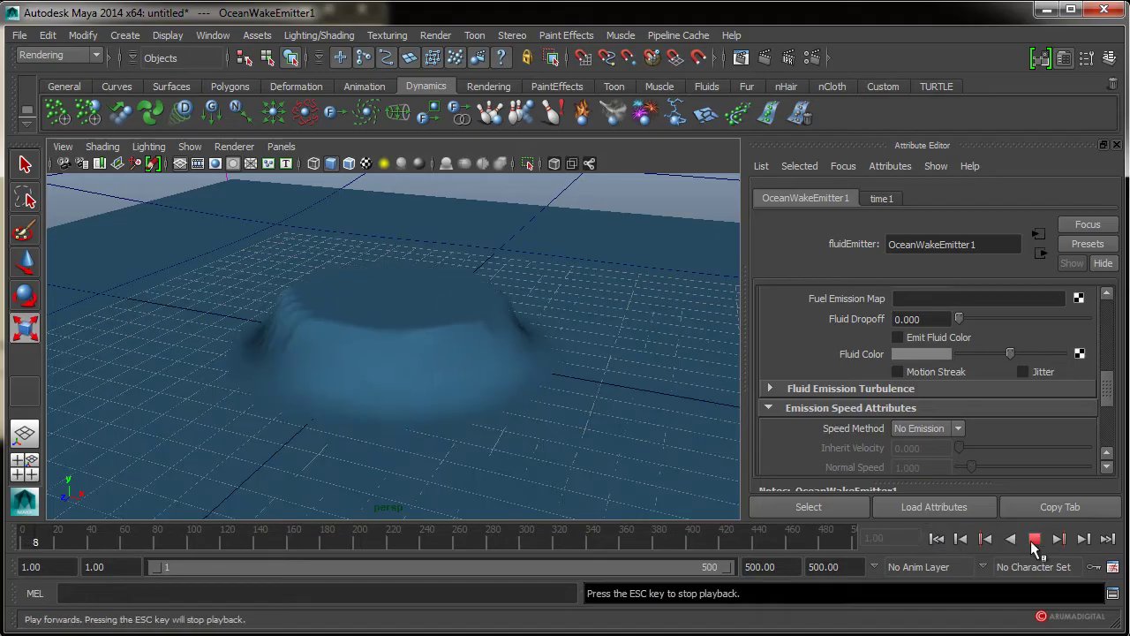
click(1034, 539)
mouse_move(495, 364)
alt+mouse_down()
mouse_move(518, 379)
mouse_move(485, 379)
alt+mouse_up()
mouse_move(633, 335)
alt+mouse_down()
mouse_move(668, 365)
mouse_move(486, 405)
mouse_move(535, 416)
mouse_move(482, 411)
alt+mouse_up()
alt+right_drag(482, 411, 517, 403)
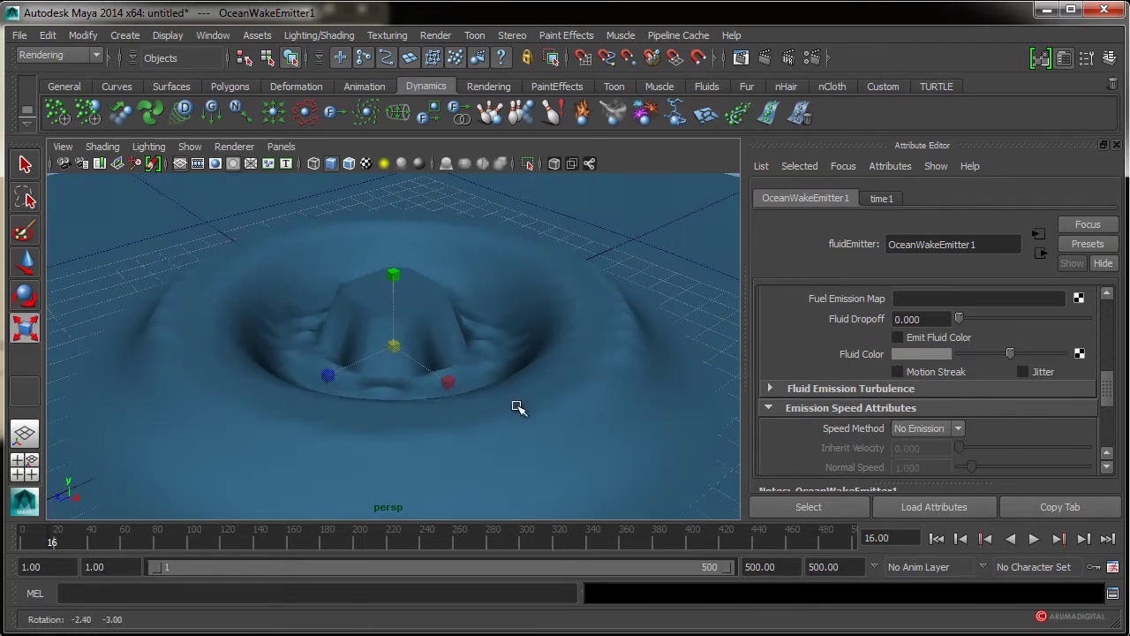
- Raise Fluid Dropoff to 4.828 and replay the wake to frame 37
drag(963, 321, 1021, 321)
click(936, 539)
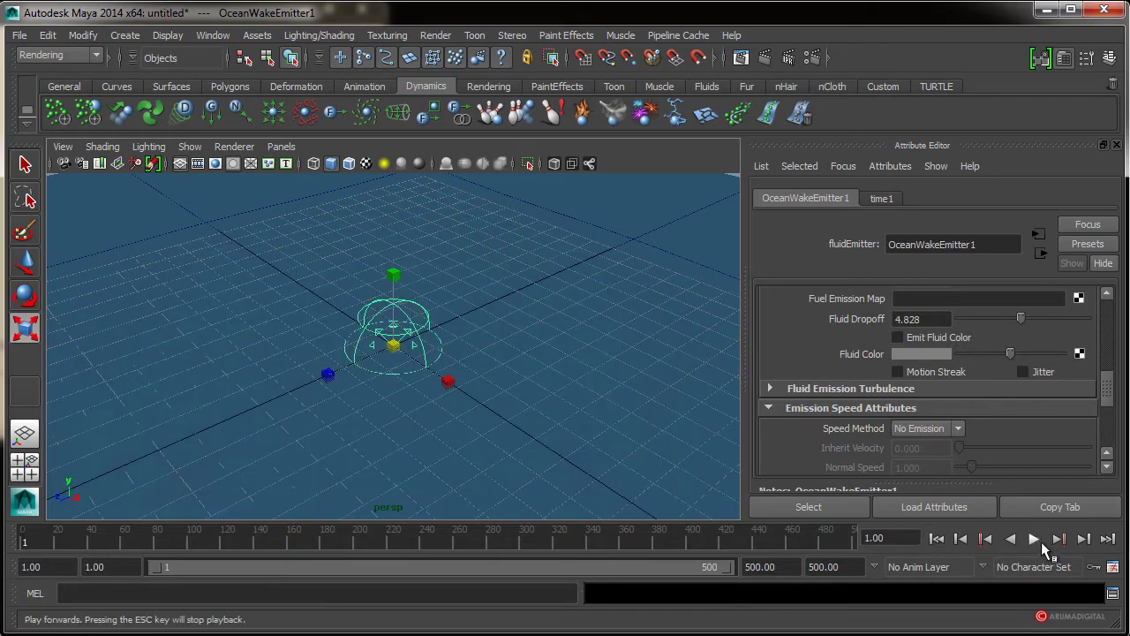
click(1032, 537)
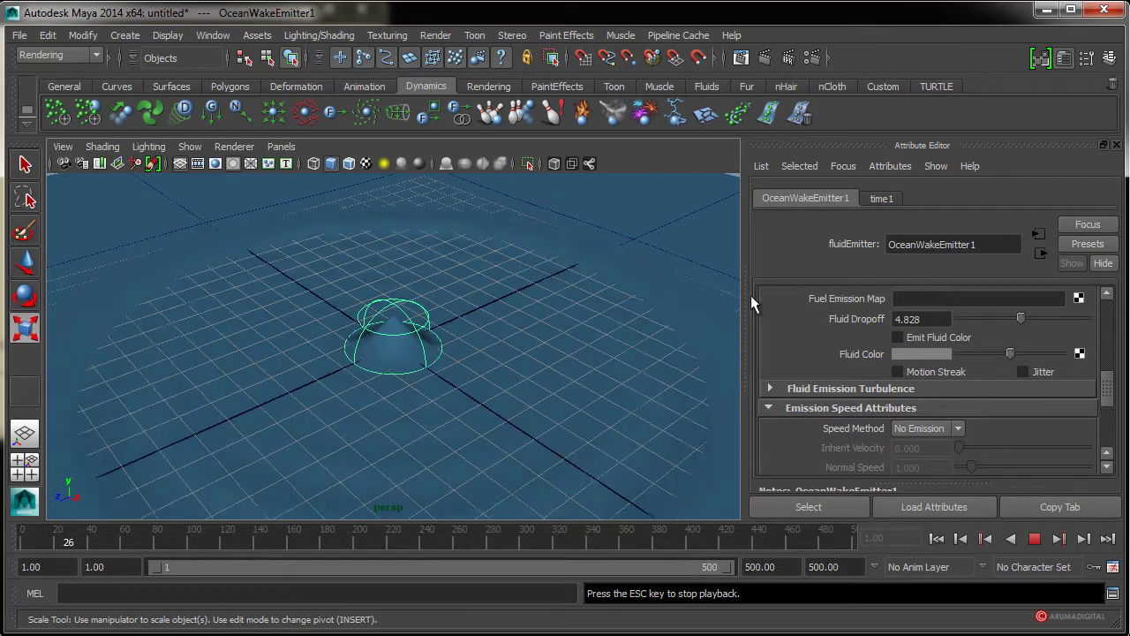
click(1034, 538)
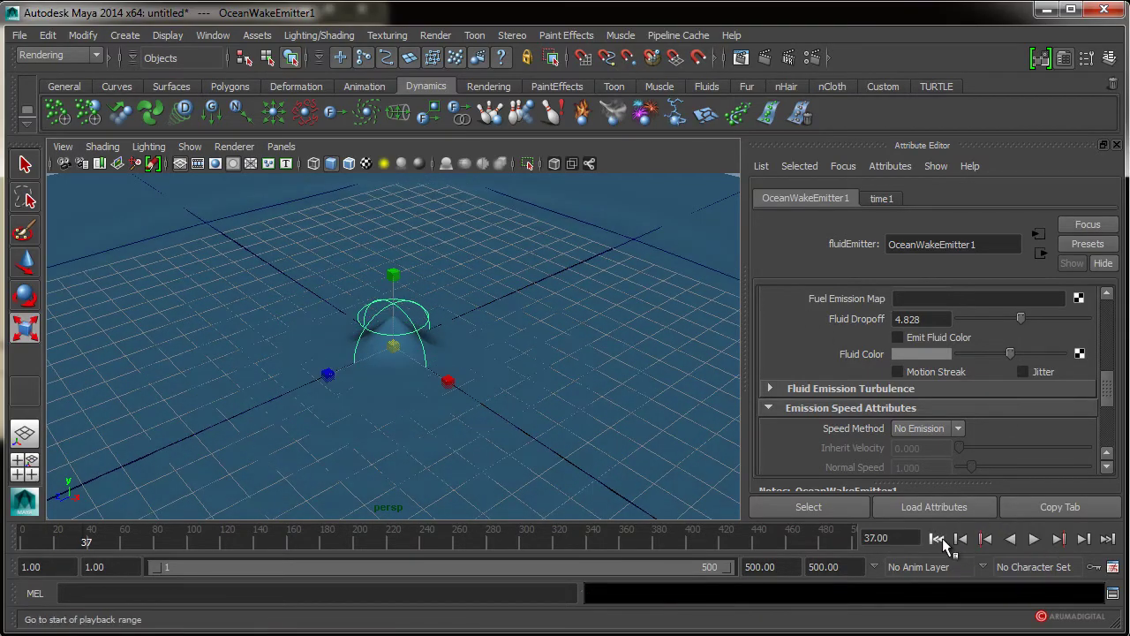
click(936, 538)
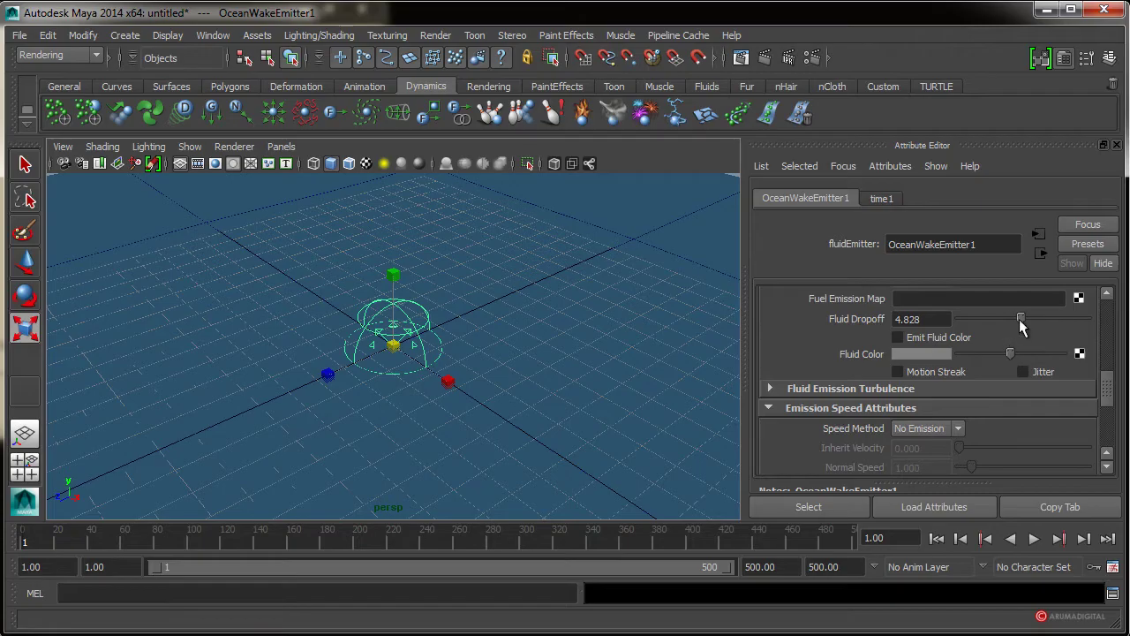
- Lower Fluid Dropoff to 2.276 and replay the wake, stopping at frame 11
drag(1020, 319, 995, 319)
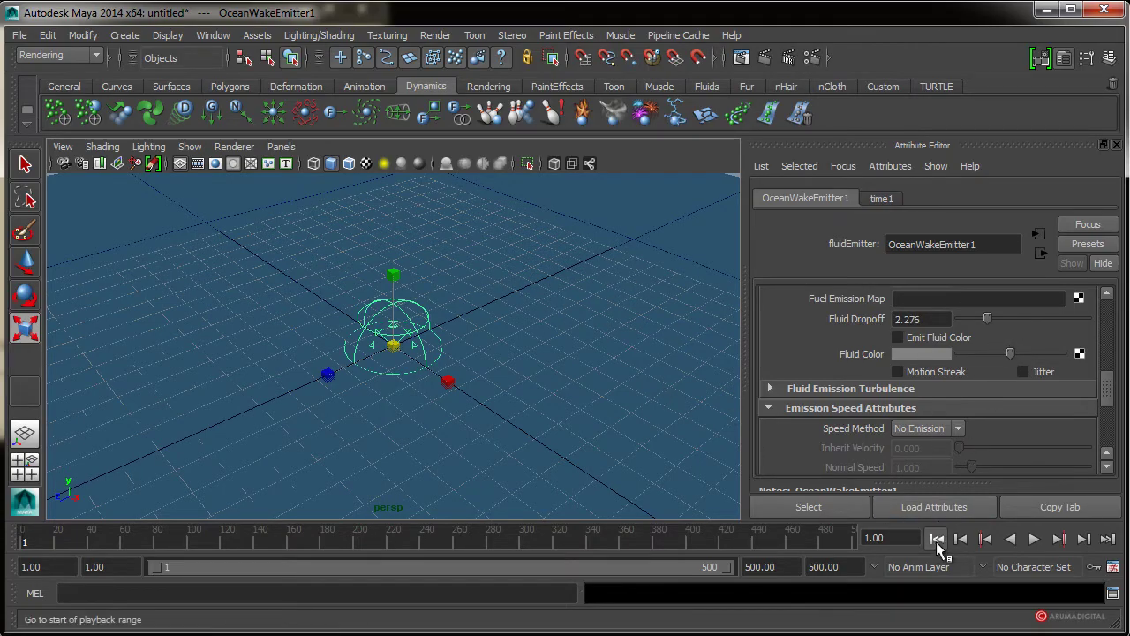
click(1029, 539)
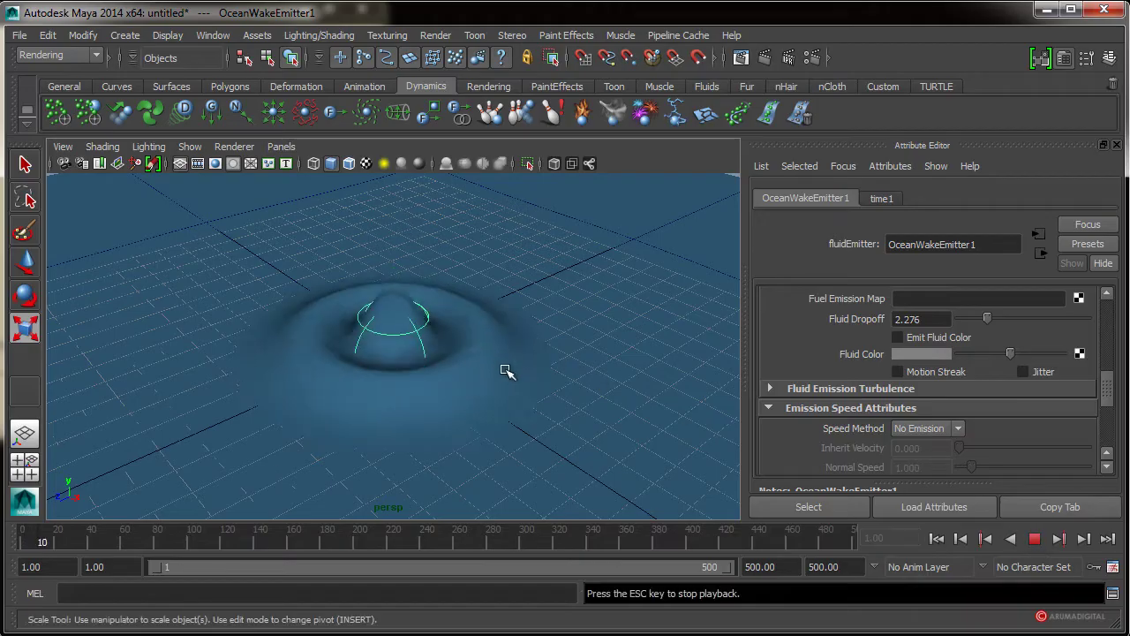
click(1035, 539)
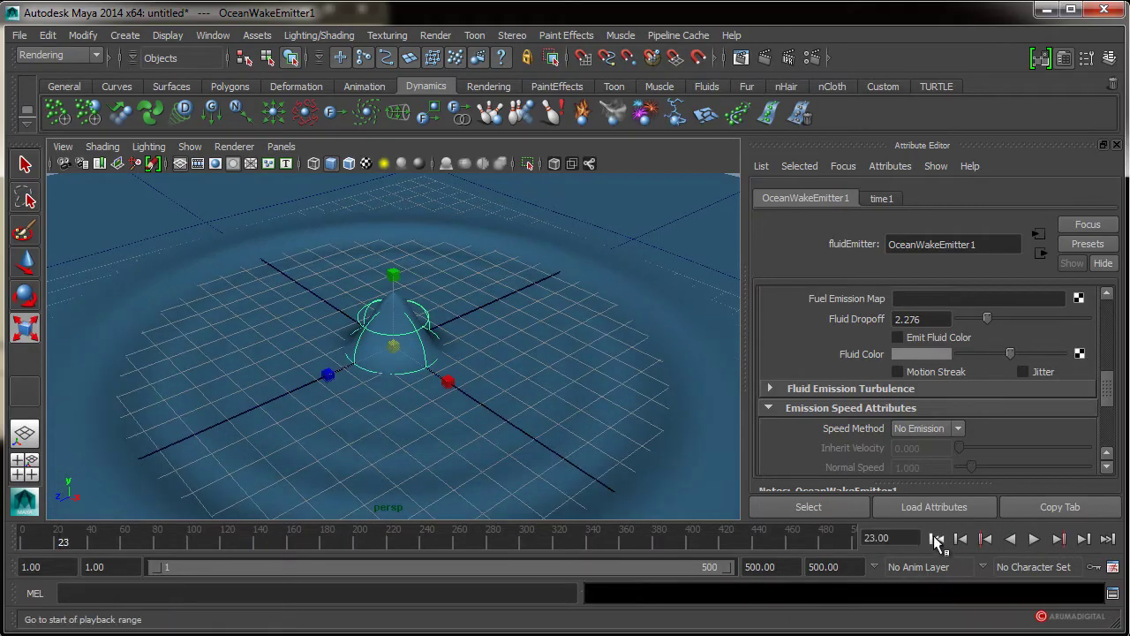
click(937, 540)
click(1035, 540)
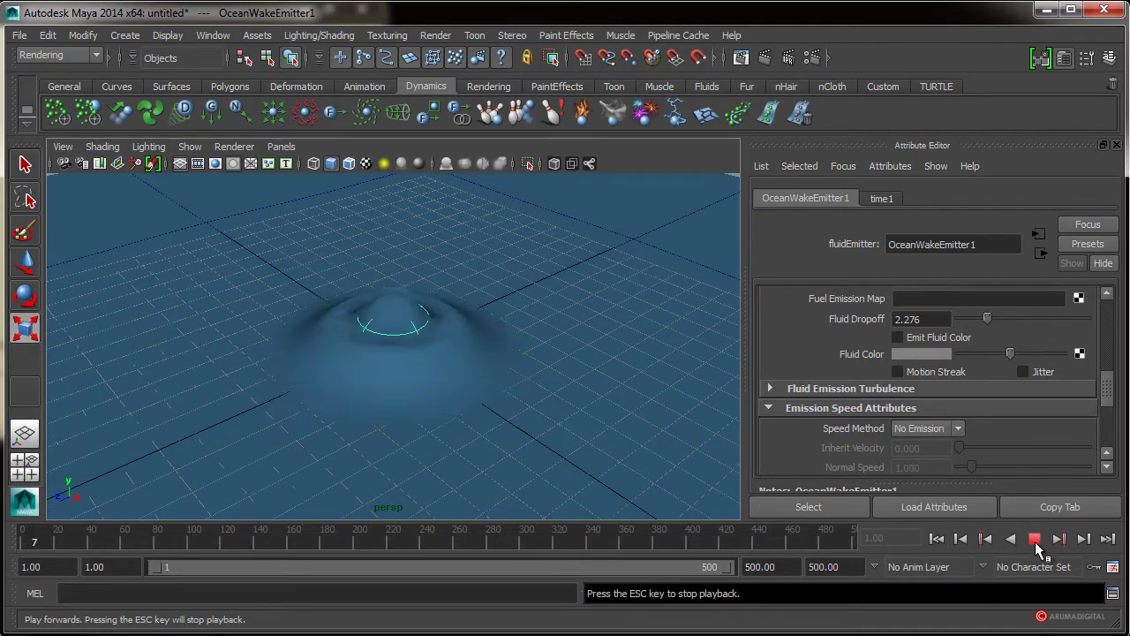
click(1035, 540)
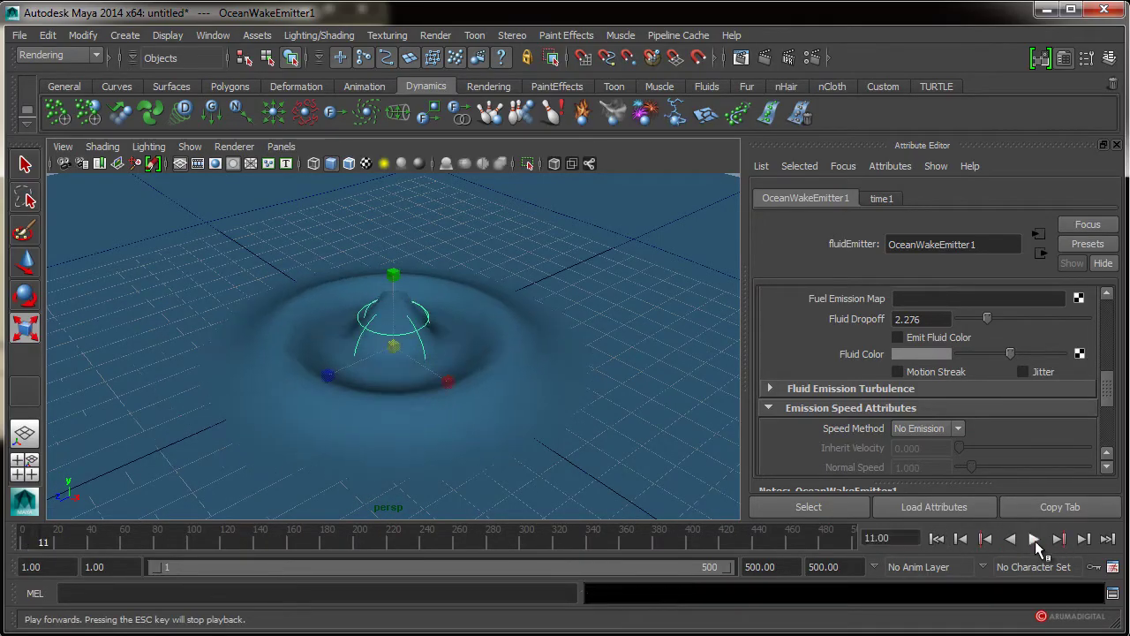
- Render frame 11 with Render Current Frame to check the ripple, then close the Render View
click(435, 37)
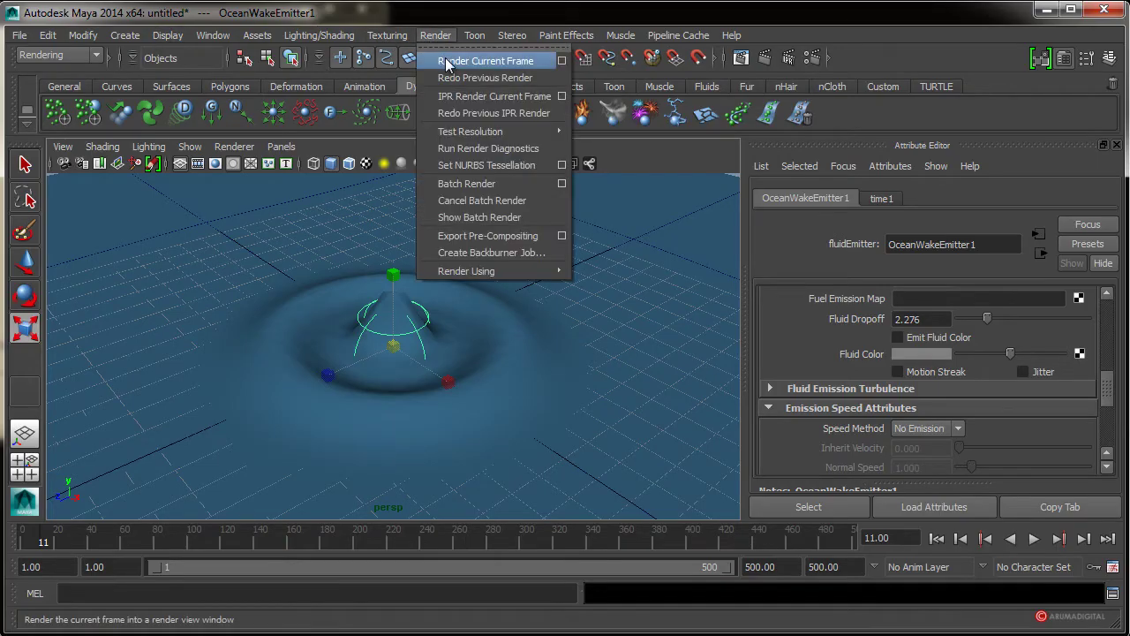
click(485, 61)
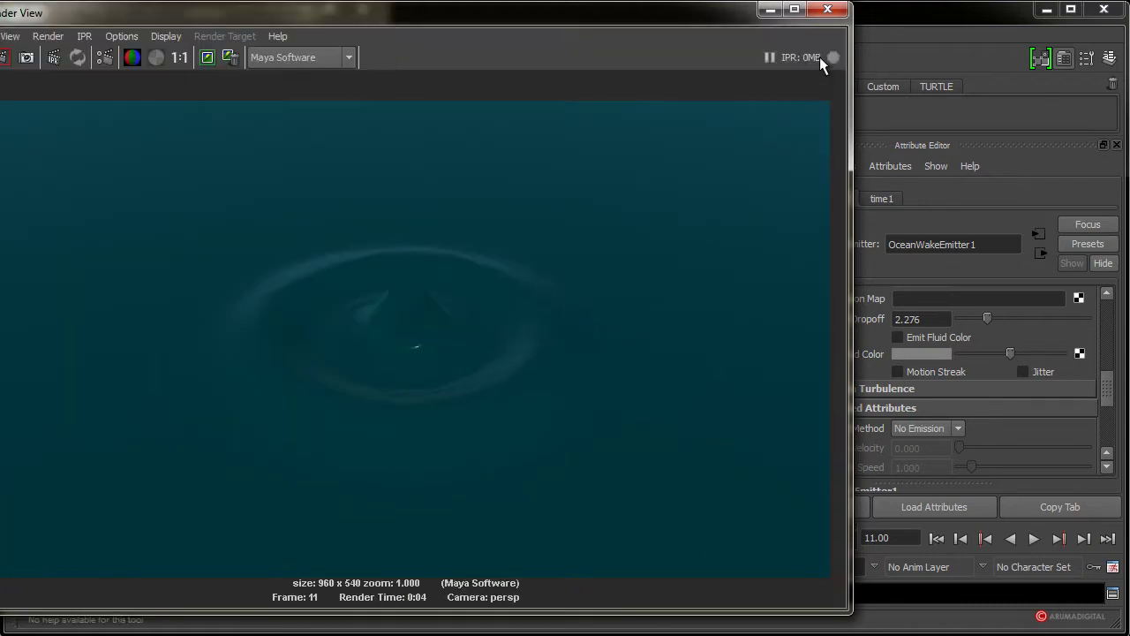
click(828, 10)
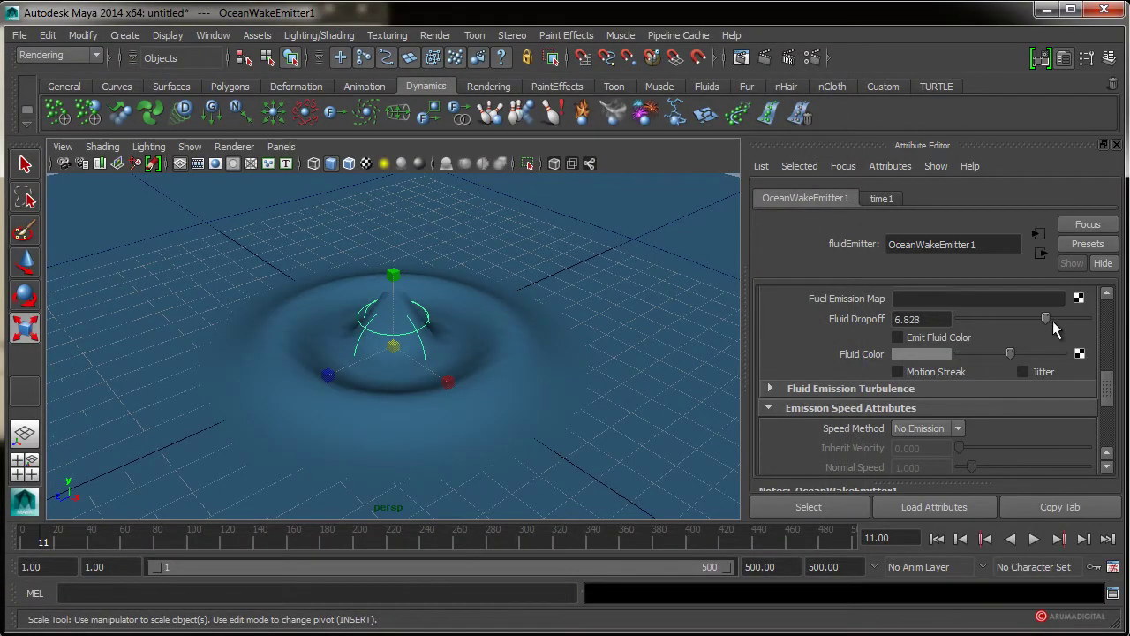
- Raise Fluid Dropoff to 8.966 and replay the wake, stopping at frame 28
drag(1053, 328, 1075, 331)
drag(1109, 380, 1107, 376)
click(941, 539)
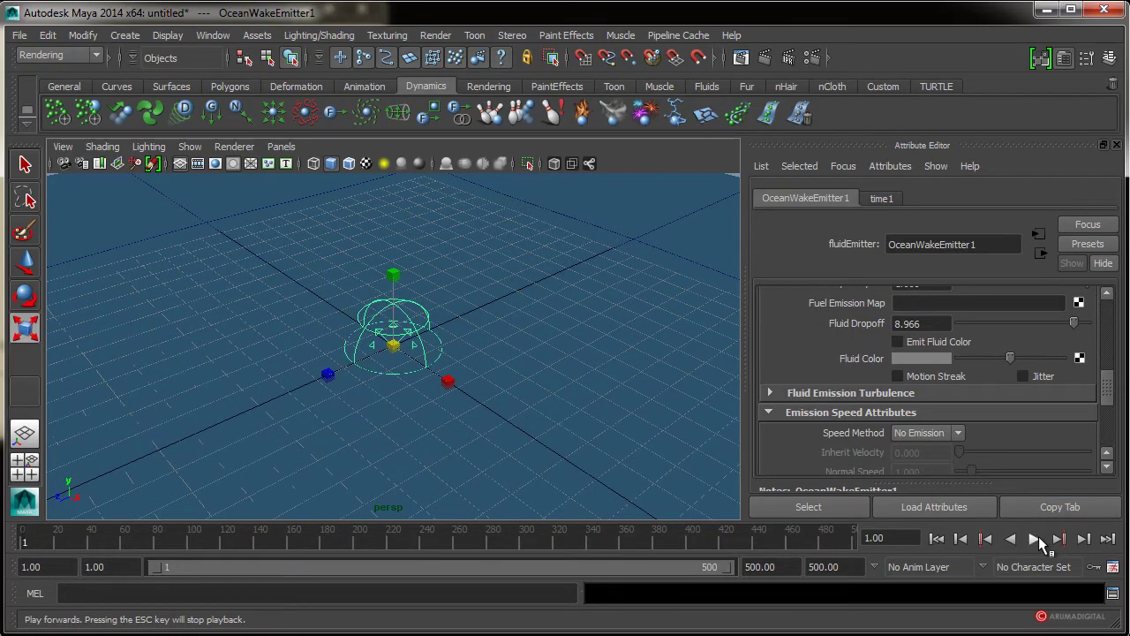
click(1035, 539)
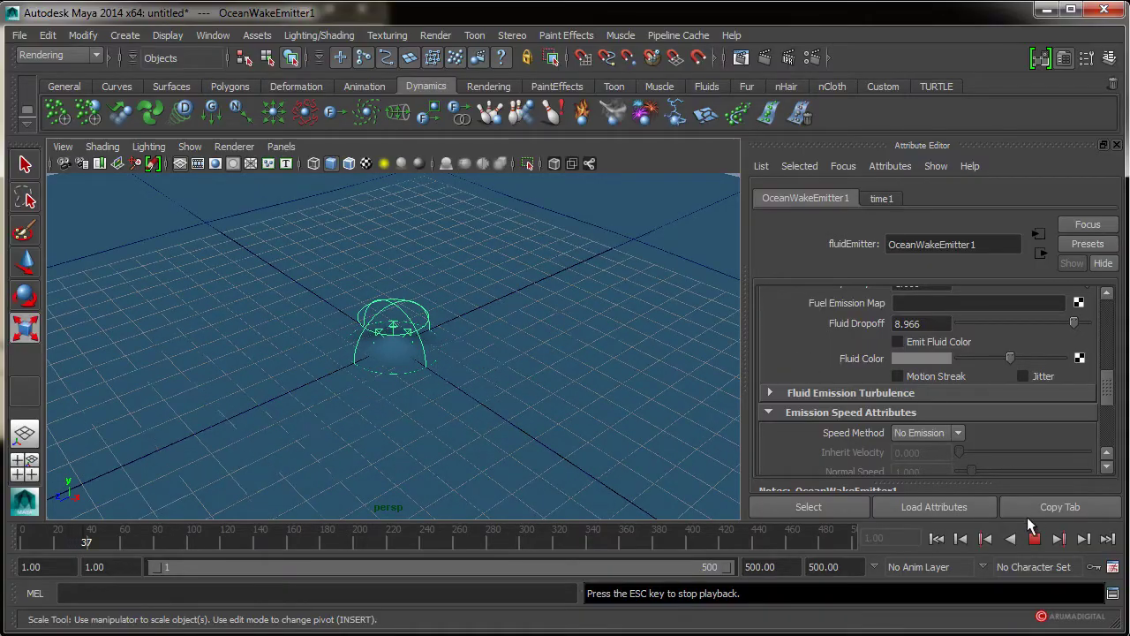
click(1034, 539)
click(937, 538)
click(1034, 538)
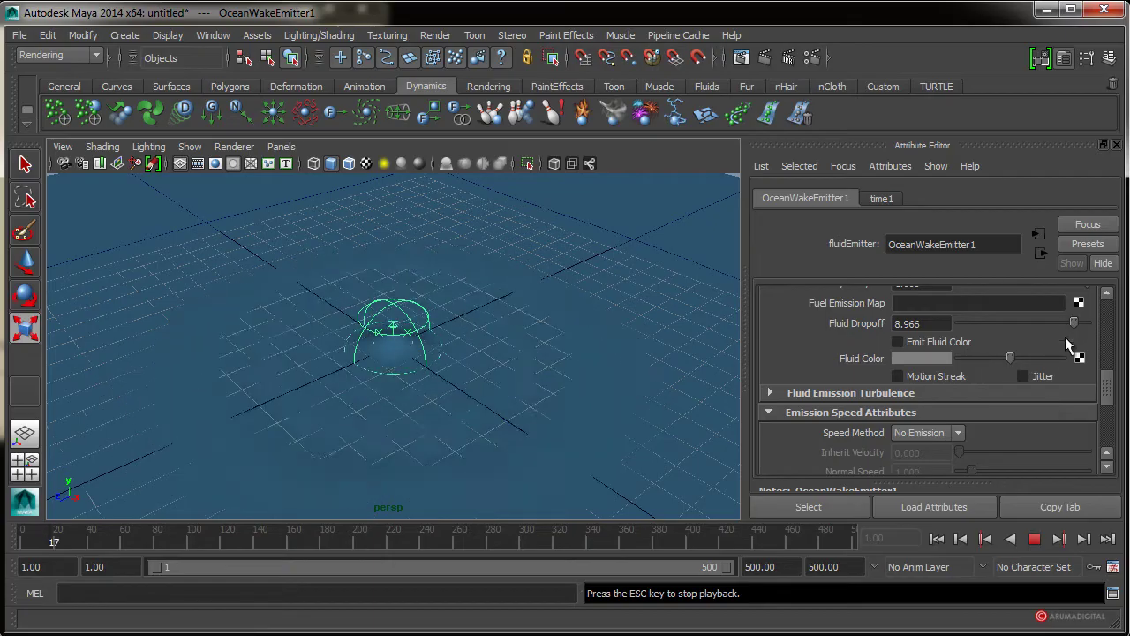
key(Escape)
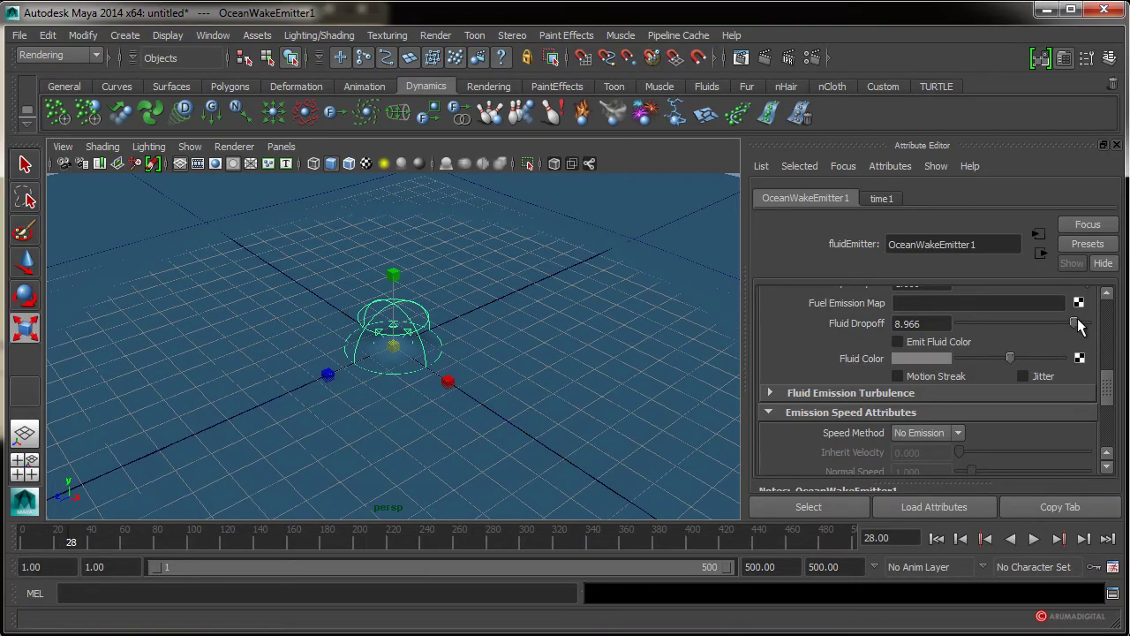
- Reset Fluid Dropoff to 0 and replay the wake from frame 1
drag(1076, 323, 918, 334)
click(937, 539)
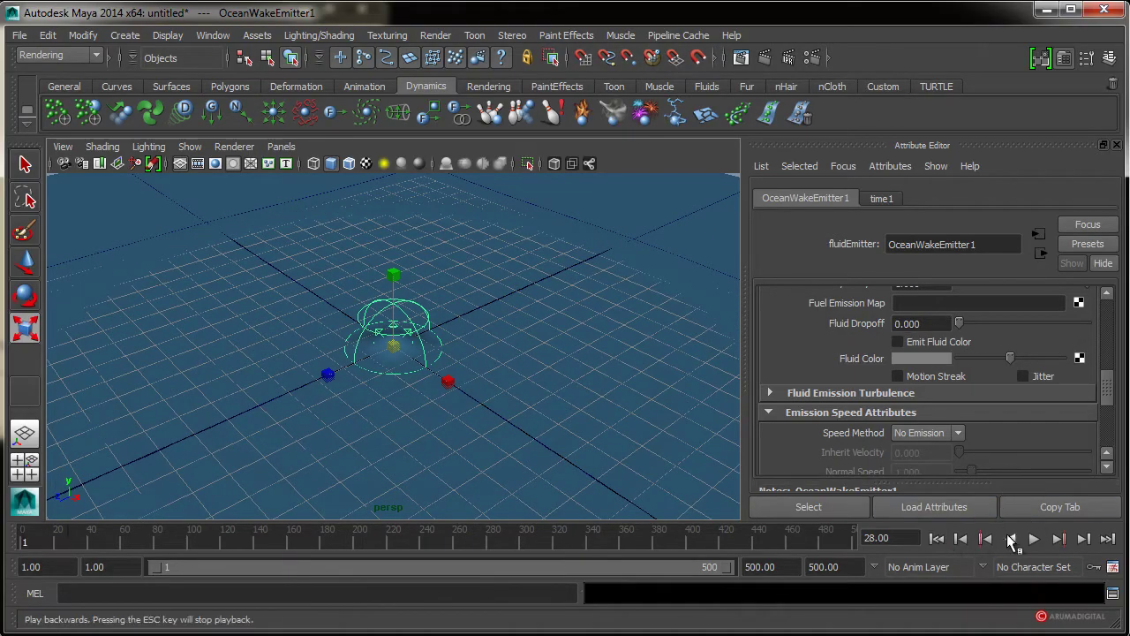
click(1034, 539)
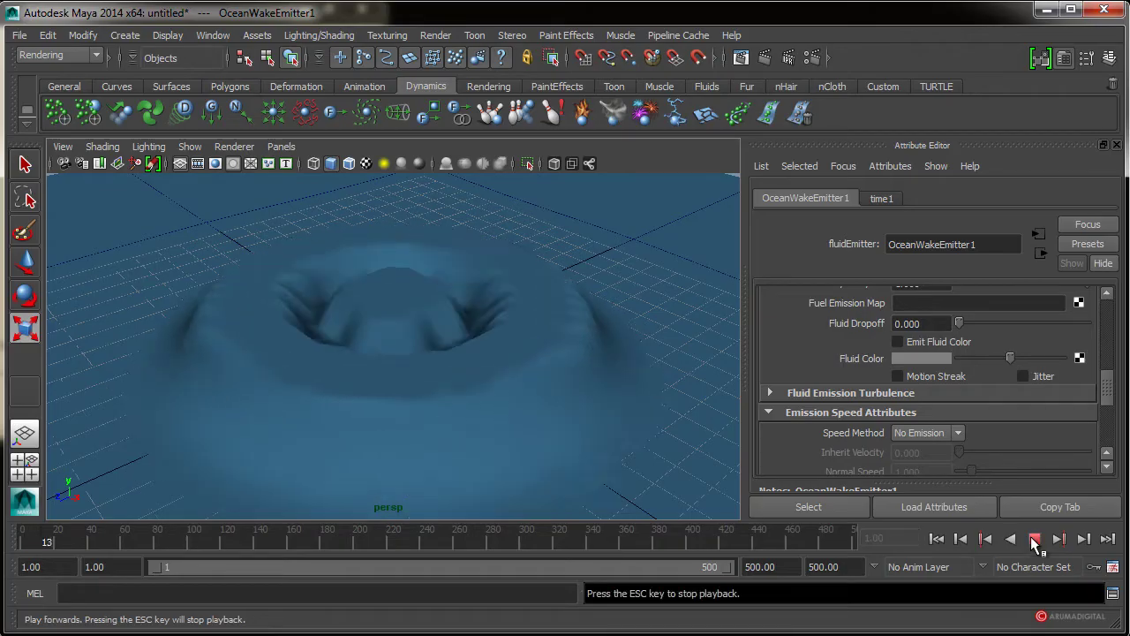
click(1034, 539)
click(936, 539)
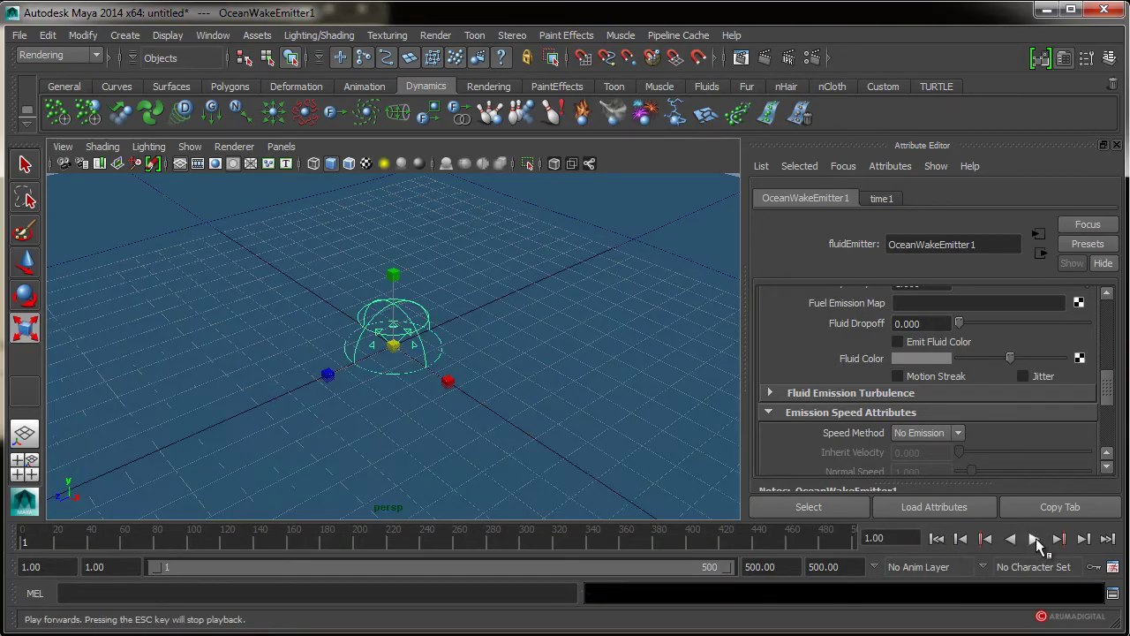
click(1034, 539)
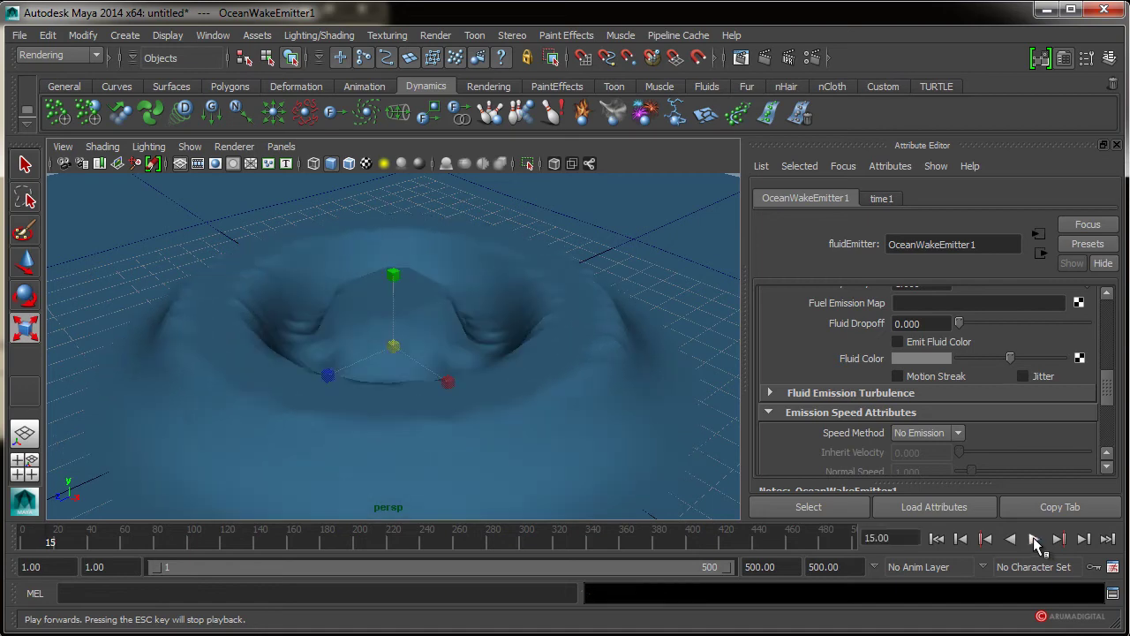
- Render frame 15 to check the wake crater, then close the Render View
click(436, 36)
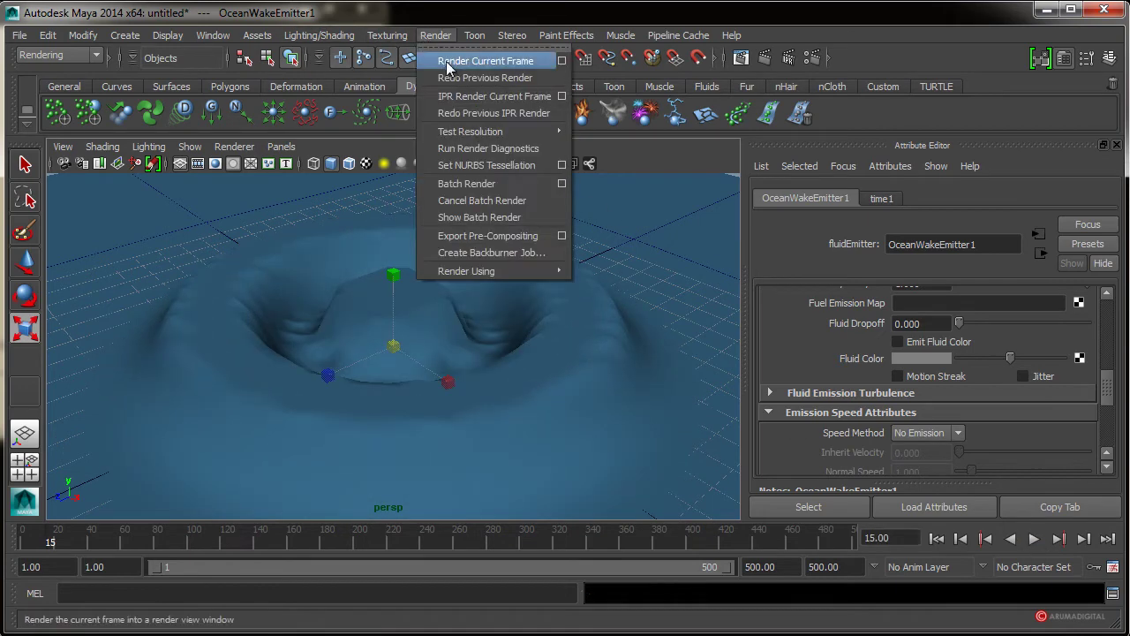
click(449, 61)
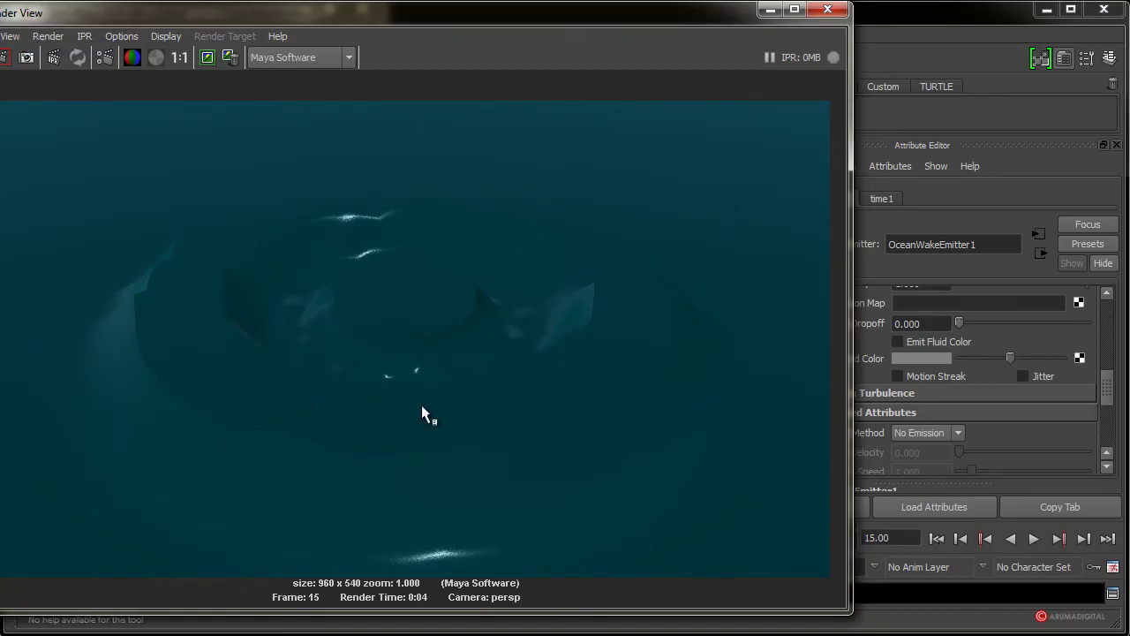
click(828, 9)
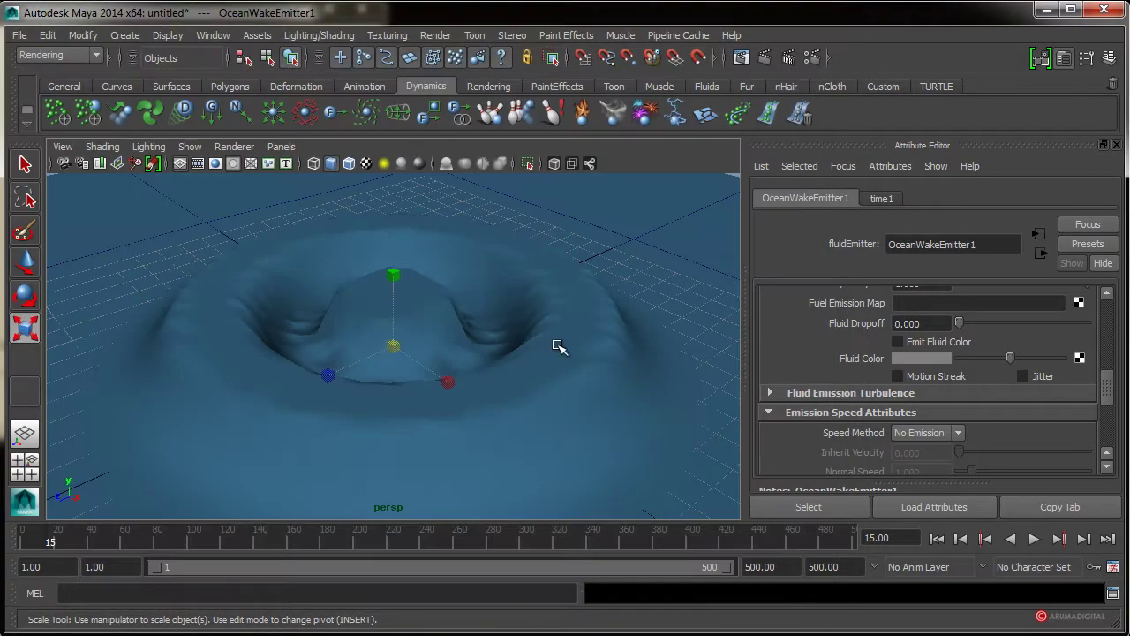
- Raise the emitter's Heat/Voxel/Sec slightly, to about 0.262
mouse_move(615, 370)
alt+mouse_down()
mouse_move(483, 409)
mouse_move(439, 444)
alt+mouse_up()
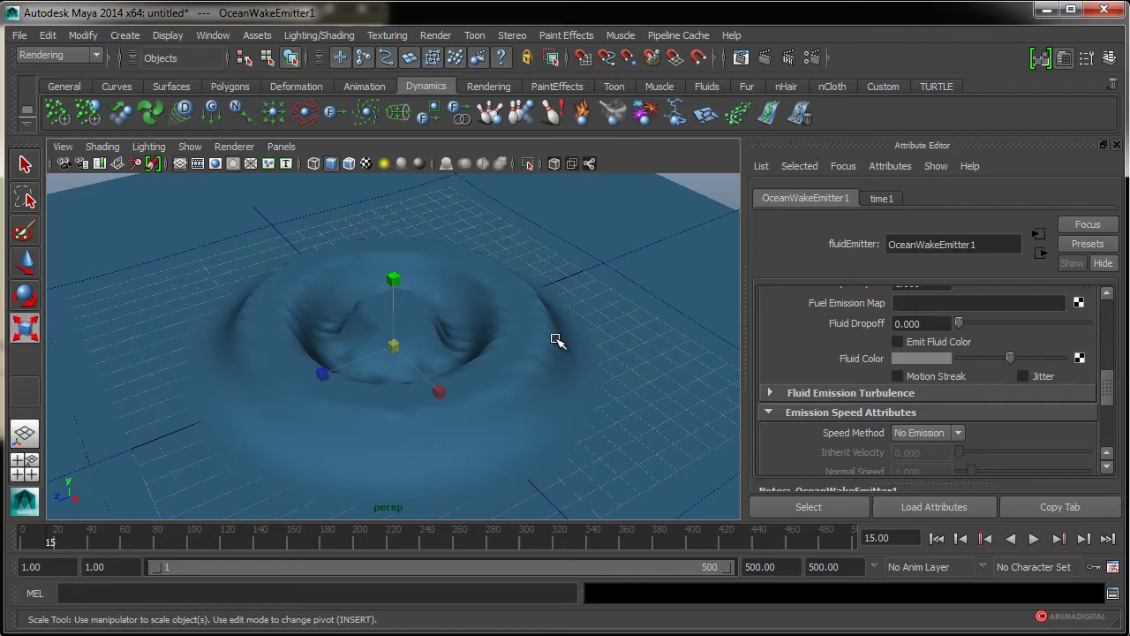
drag(1110, 378, 1106, 361)
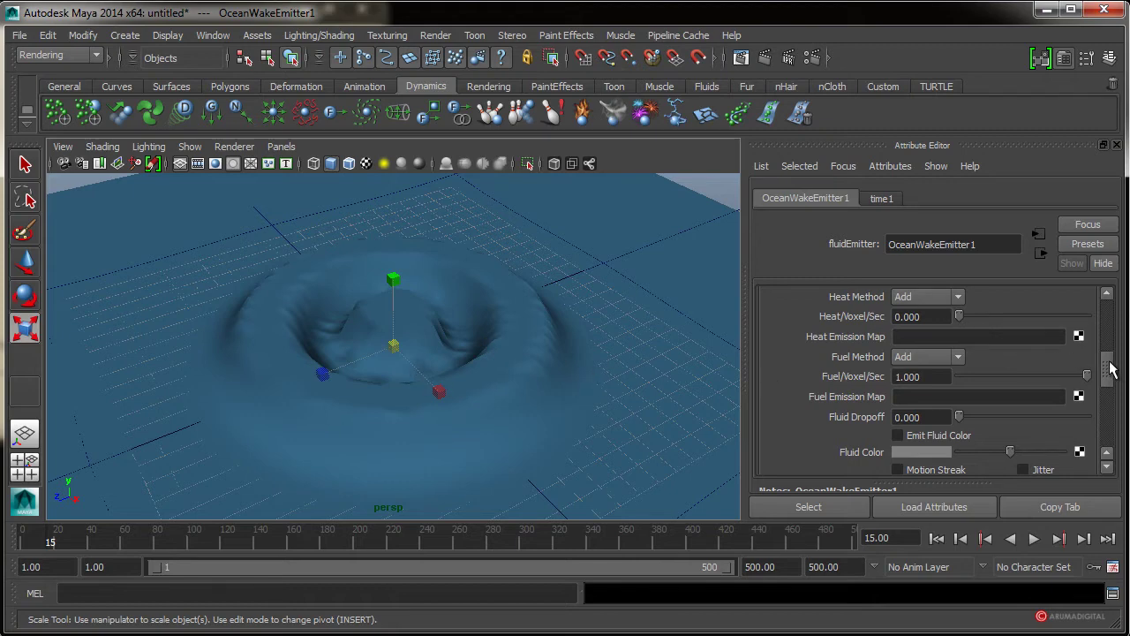
drag(1112, 369, 1112, 362)
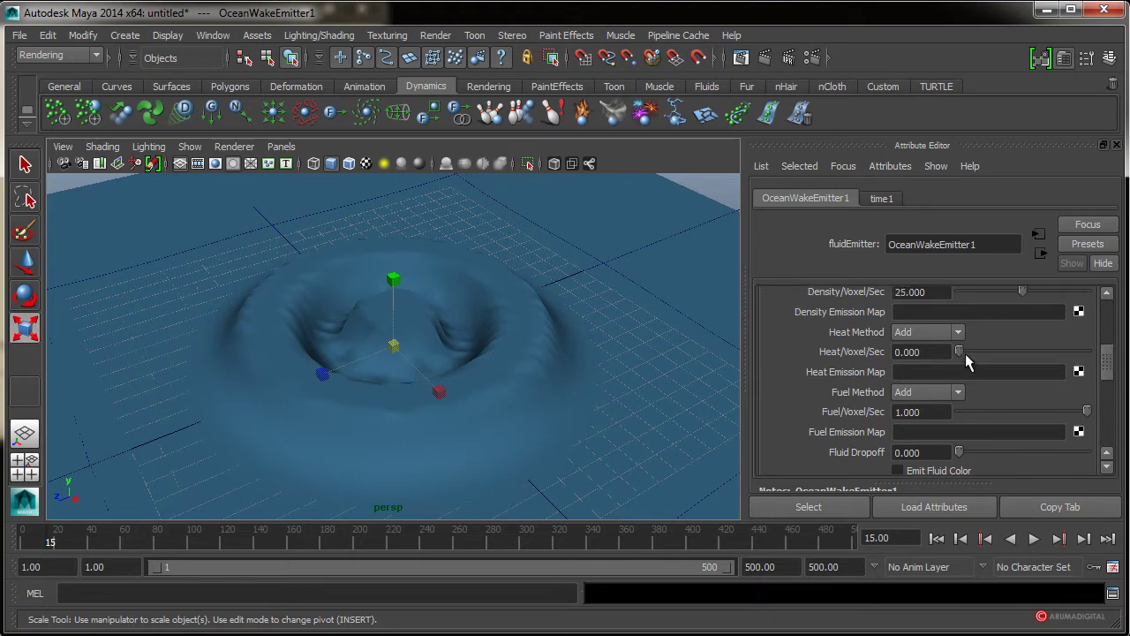
drag(959, 353, 1002, 361)
drag(1112, 378, 1119, 398)
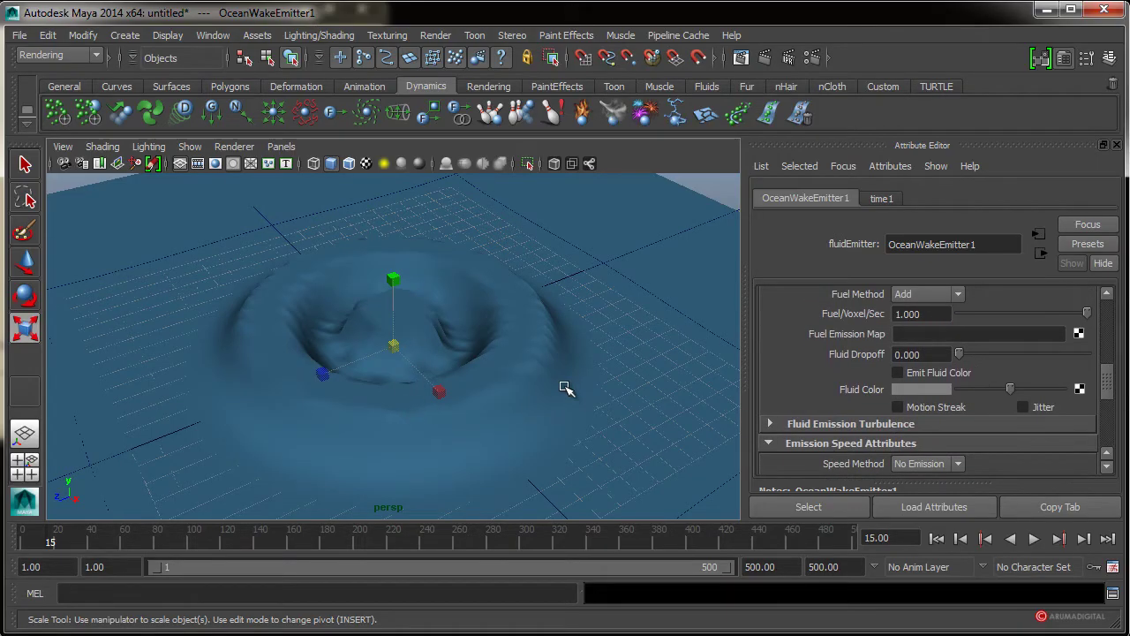
- Increase the emitter's Fluid Dropoff to 1.793 and view the wake from closer
alt+drag(567, 362, 573, 315)
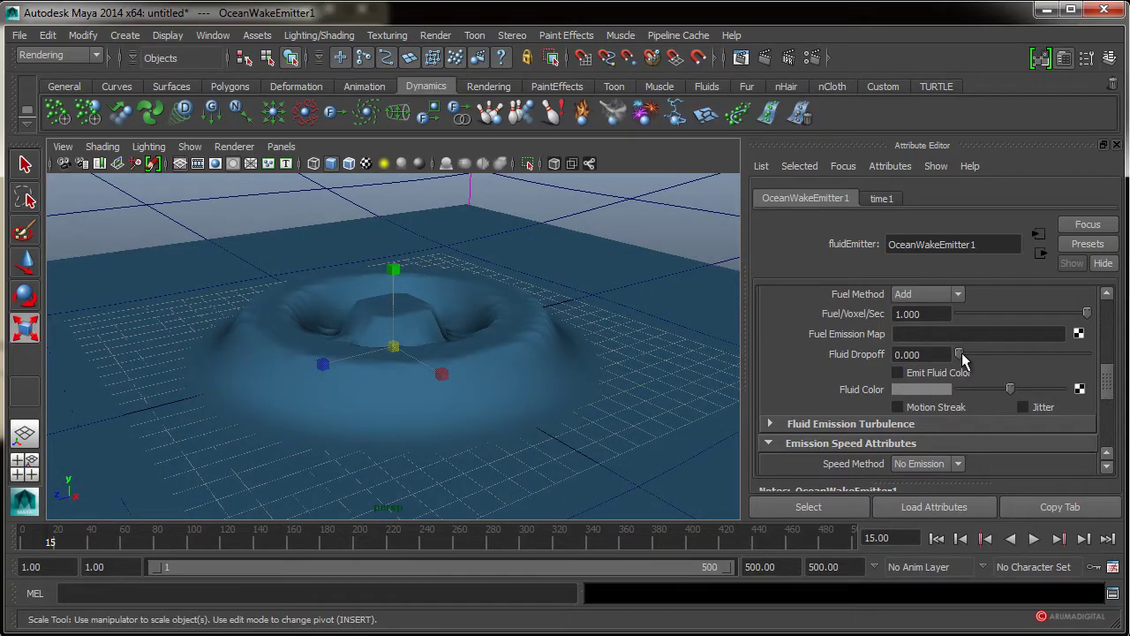
drag(960, 354, 981, 354)
mouse_move(1118, 387)
mouse_down()
mouse_move(1115, 407)
mouse_move(1108, 380)
mouse_up()
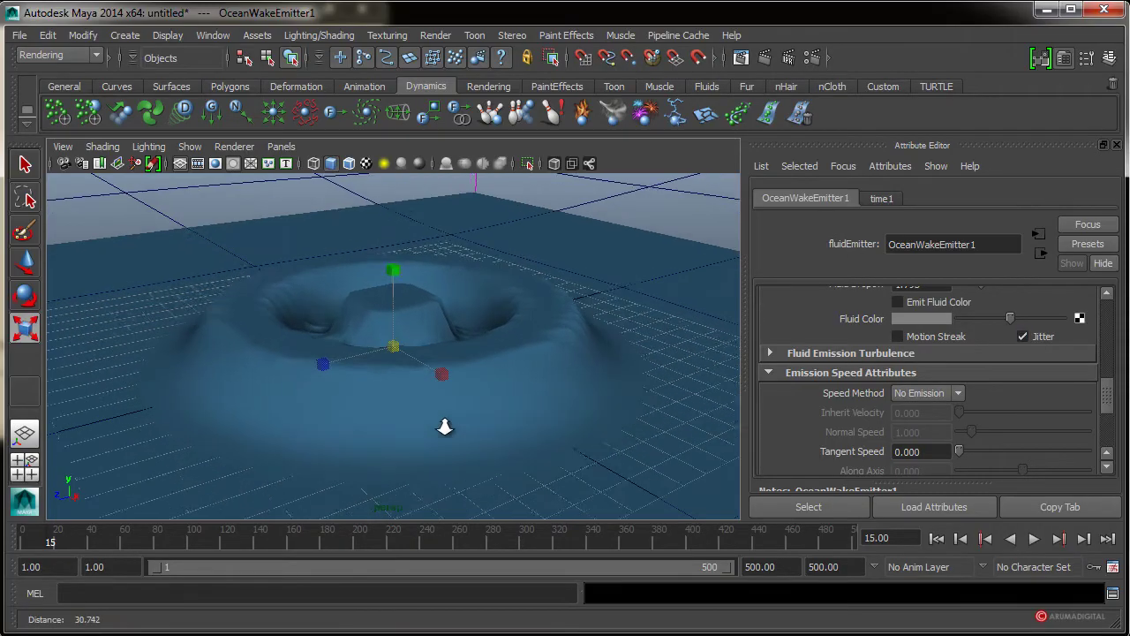
alt+right_drag(384, 374, 449, 361)
- Replay the wake simulation from the start to frame 201, then rewind to frame 1
click(936, 538)
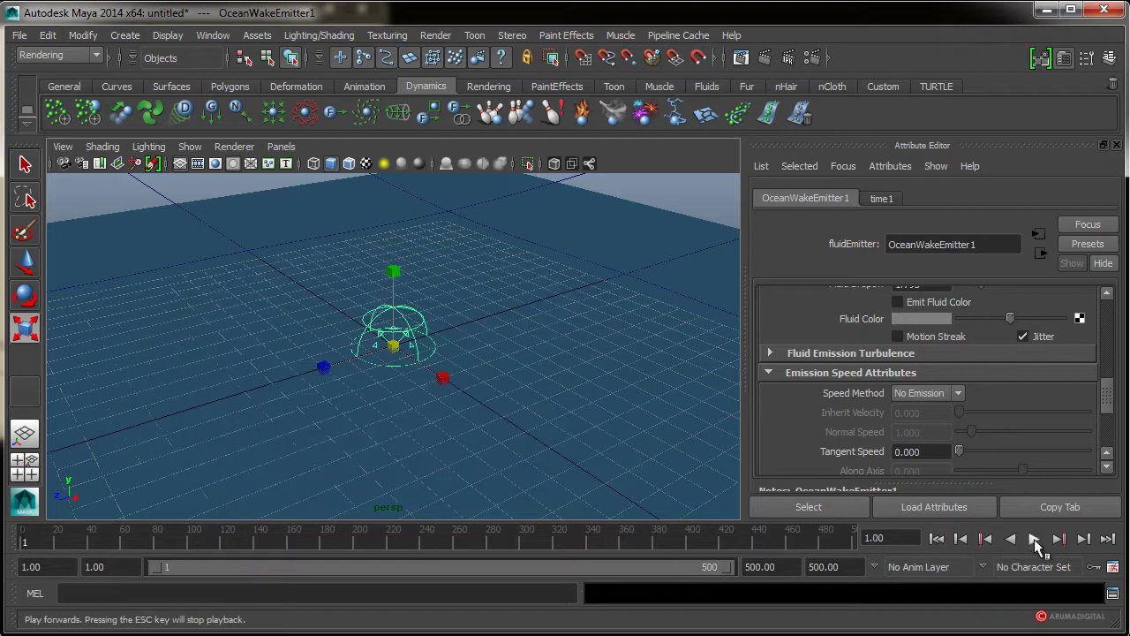
click(1034, 539)
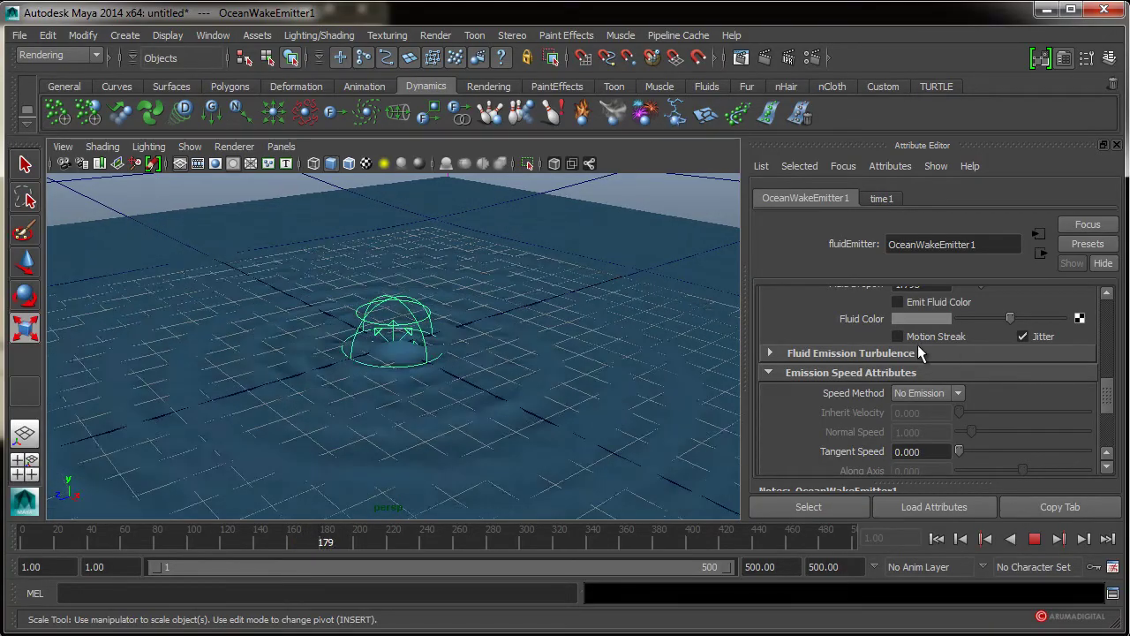
click(1033, 539)
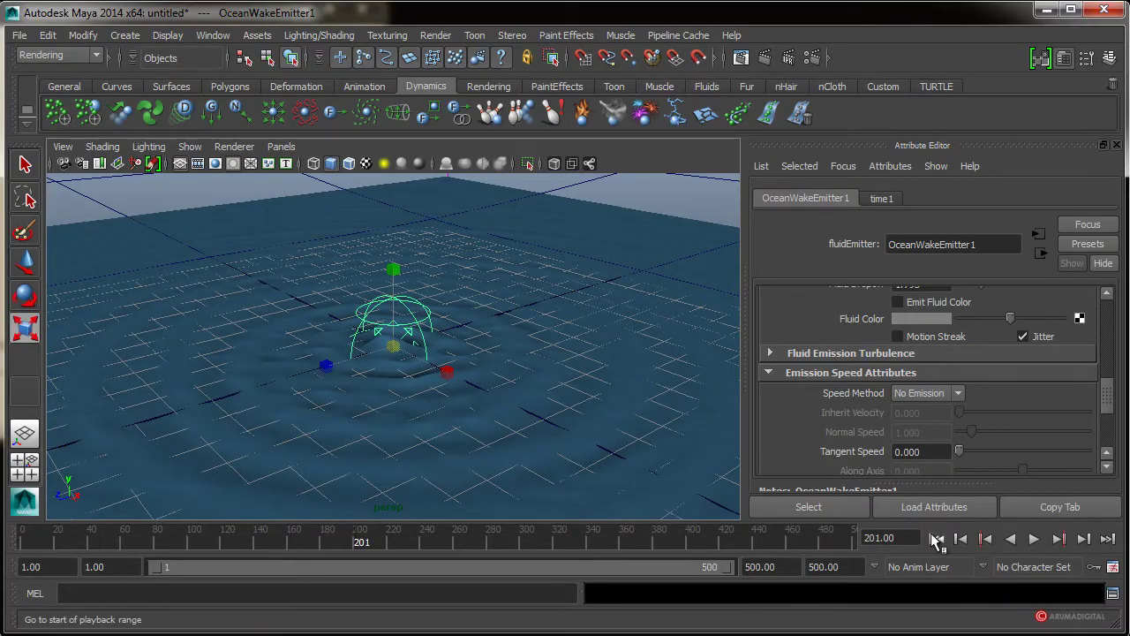
click(937, 538)
- Turn off Jitter, raise emitter Turbulence to 5.532, and preview the simulation to frame 72
click(1022, 337)
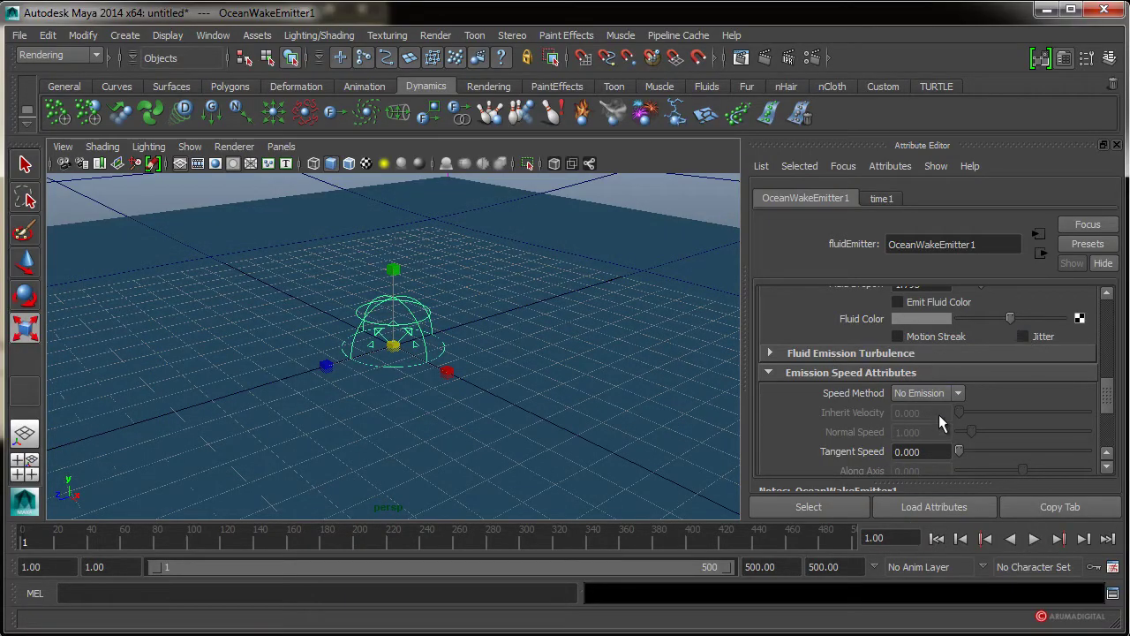
click(818, 352)
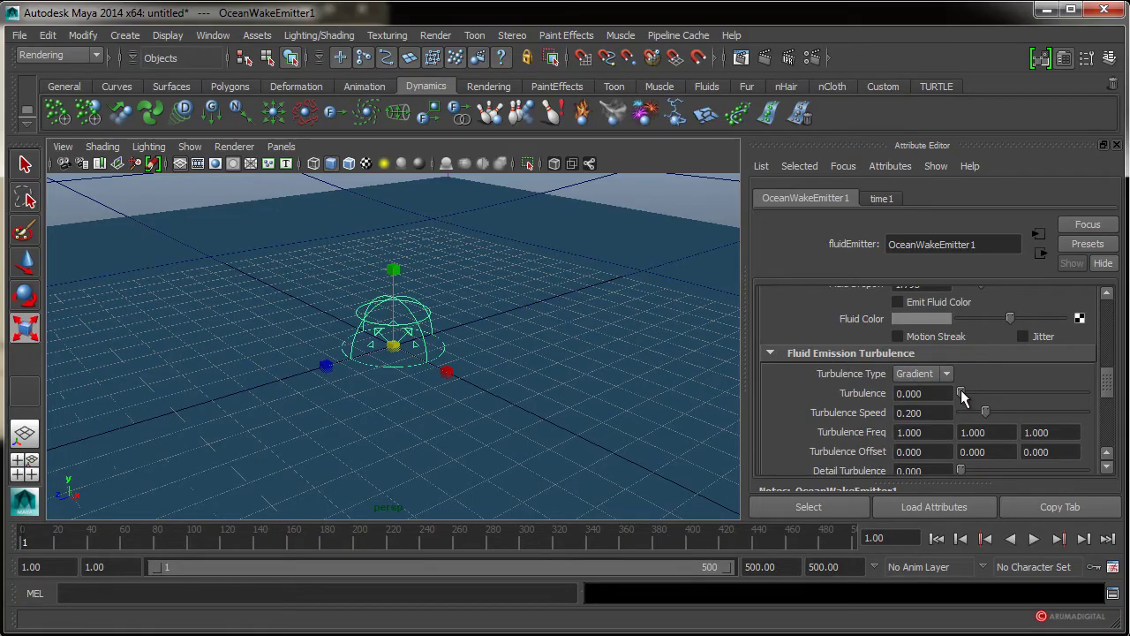
drag(961, 389, 1030, 391)
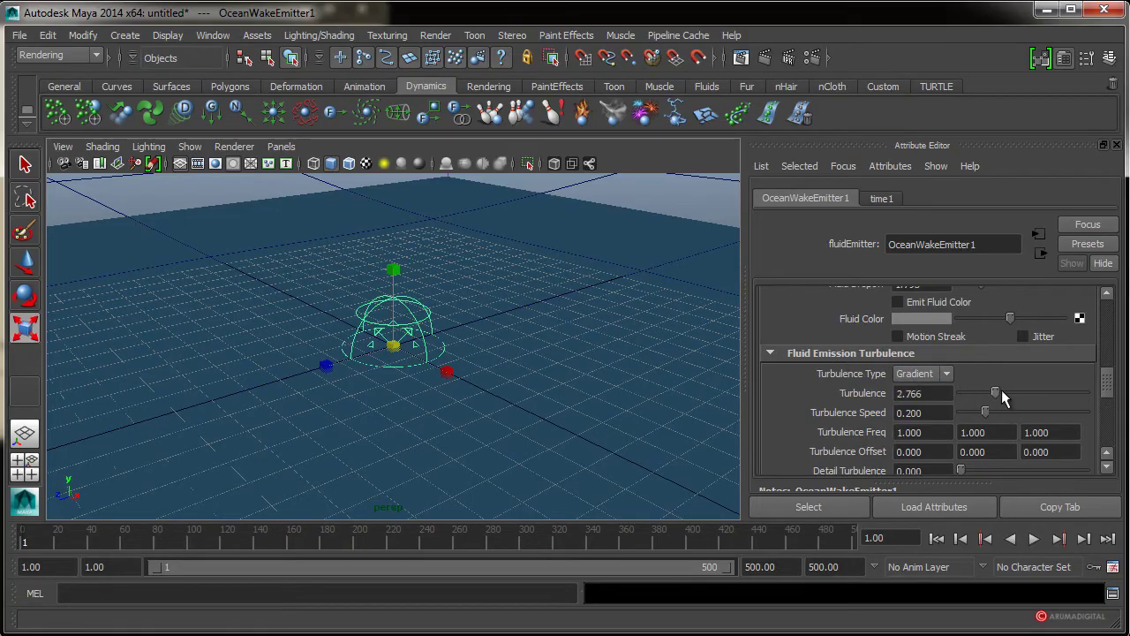
click(1033, 538)
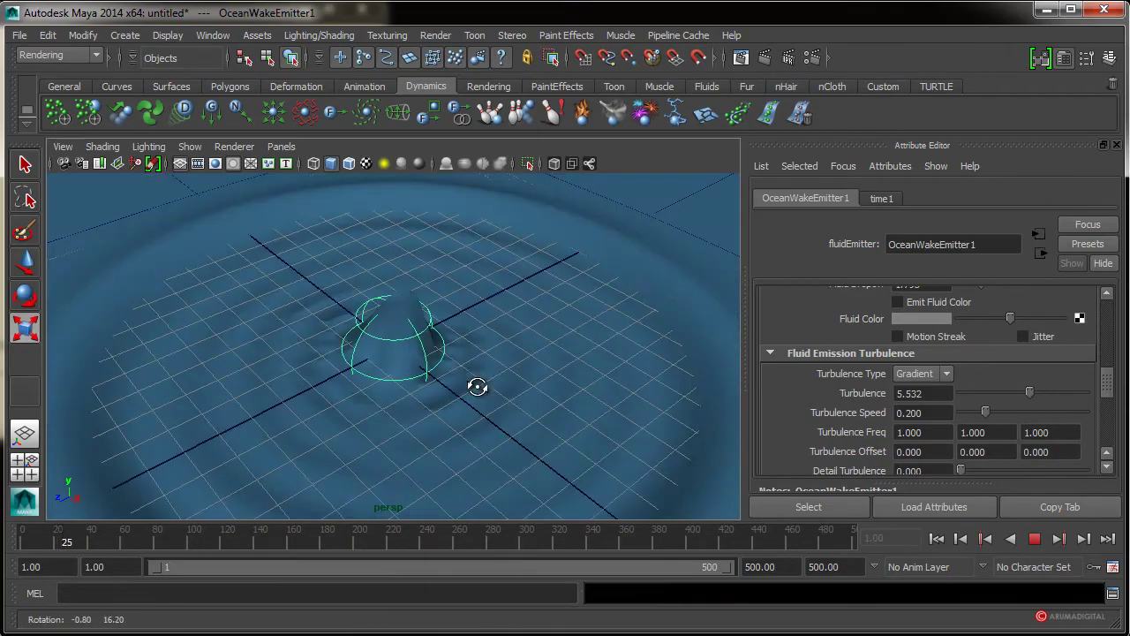
alt+drag(533, 373, 530, 365)
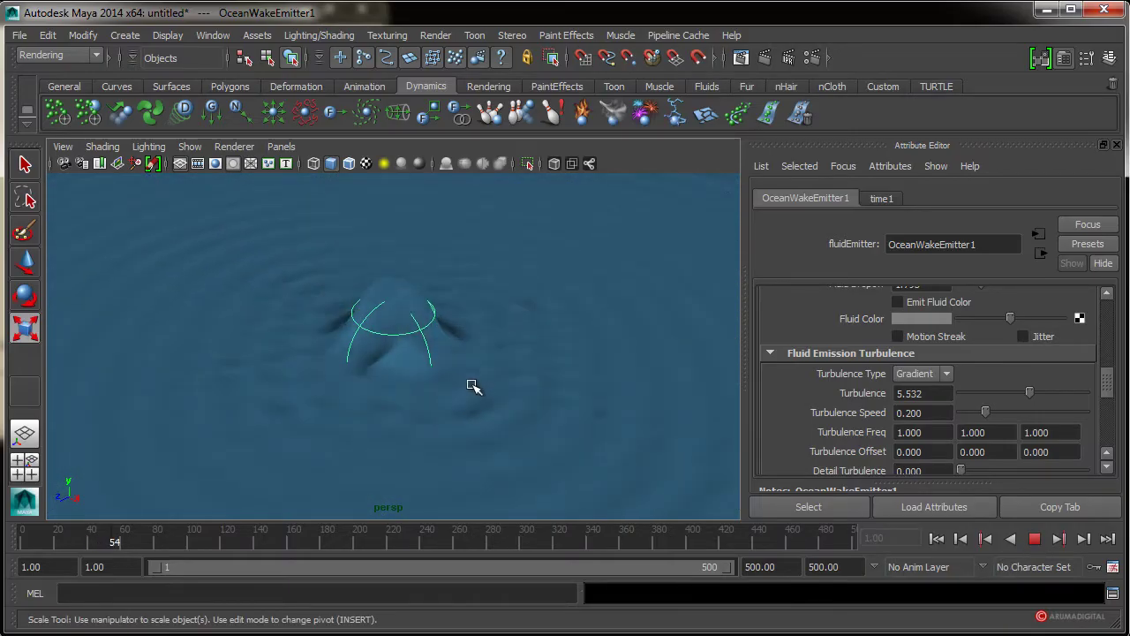
click(1035, 541)
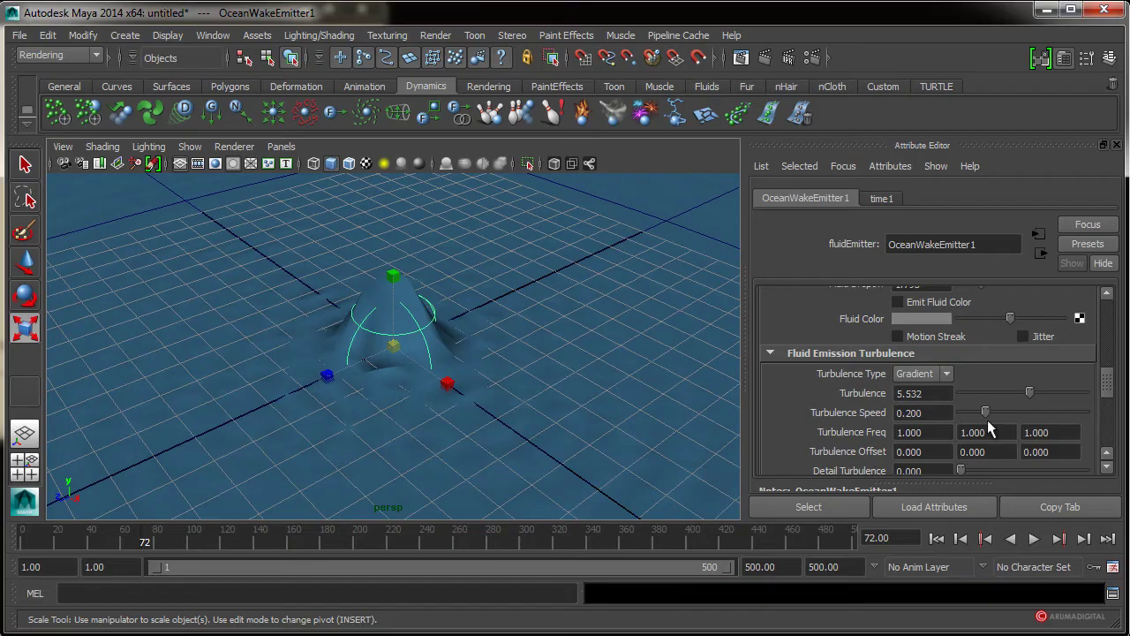
- Replay the turbulent wake from frame 1 and stop at frame 275
click(937, 539)
click(1035, 539)
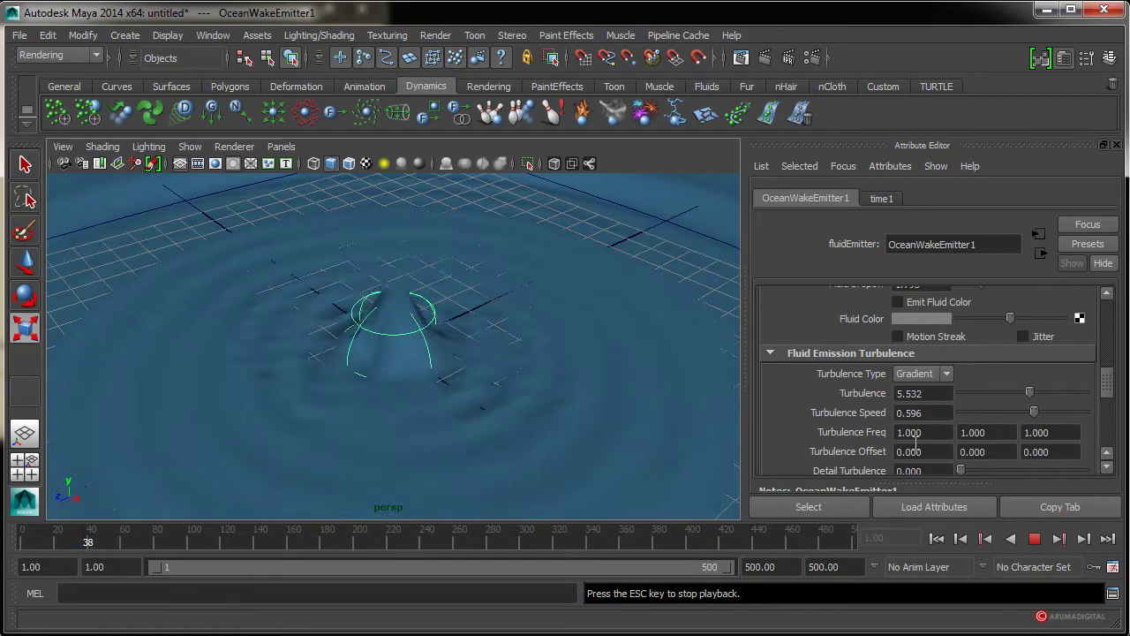
scroll(1111, 399, down, 2)
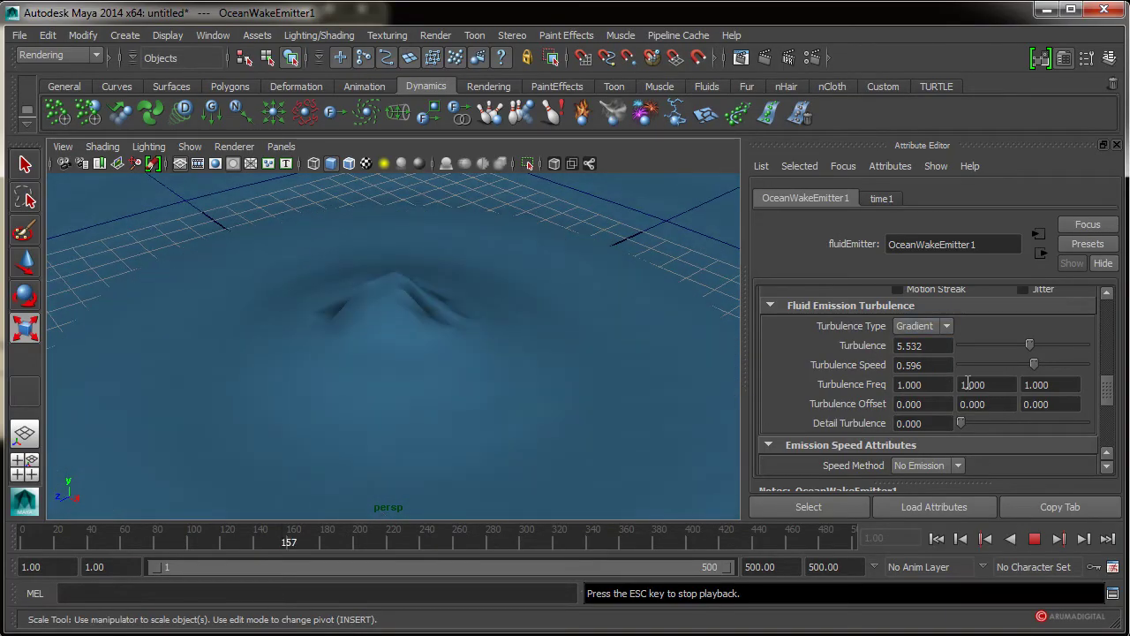
alt+drag(518, 327, 480, 323)
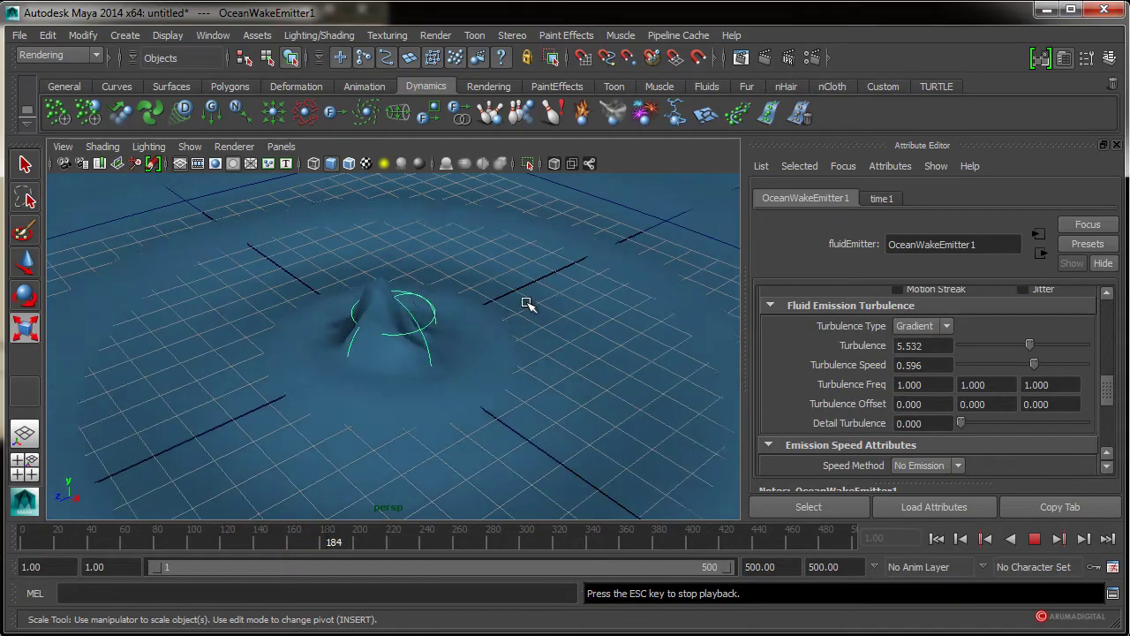
click(415, 357)
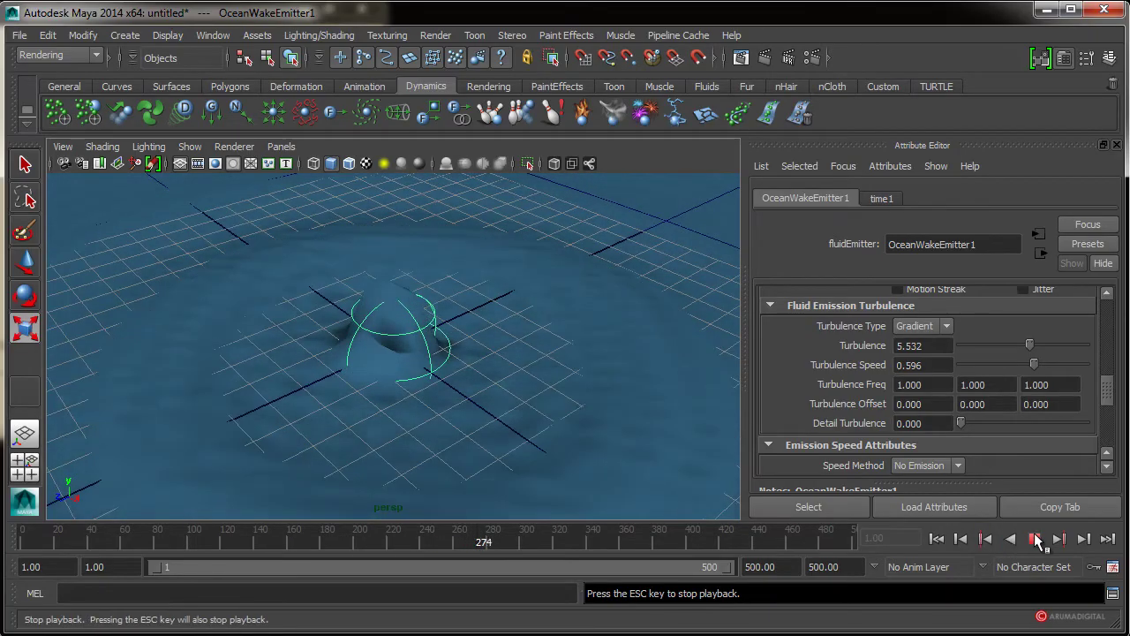
key(Escape)
- Reset the emitter's Turbulence and Turbulence Speed to 0 and collapse Fluid Emission Turbulence
mouse_move(964, 424)
mouse_down()
mouse_move(1024, 422)
mouse_move(961, 422)
mouse_up()
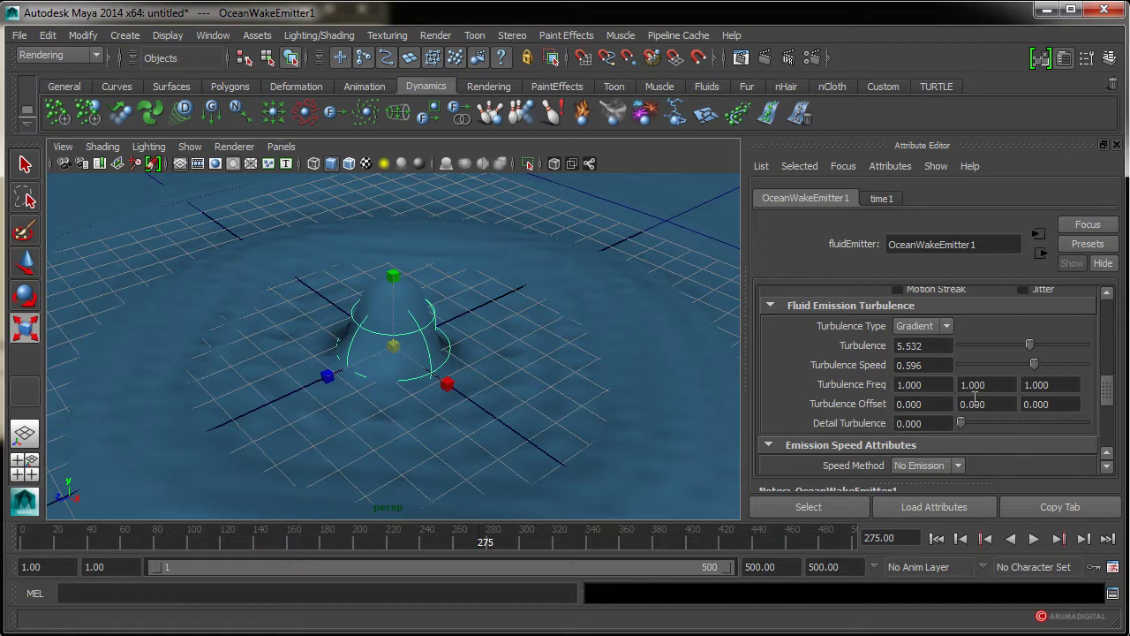
drag(1029, 345, 960, 345)
drag(1033, 365, 960, 365)
scroll(794, 350, up, 2)
click(770, 358)
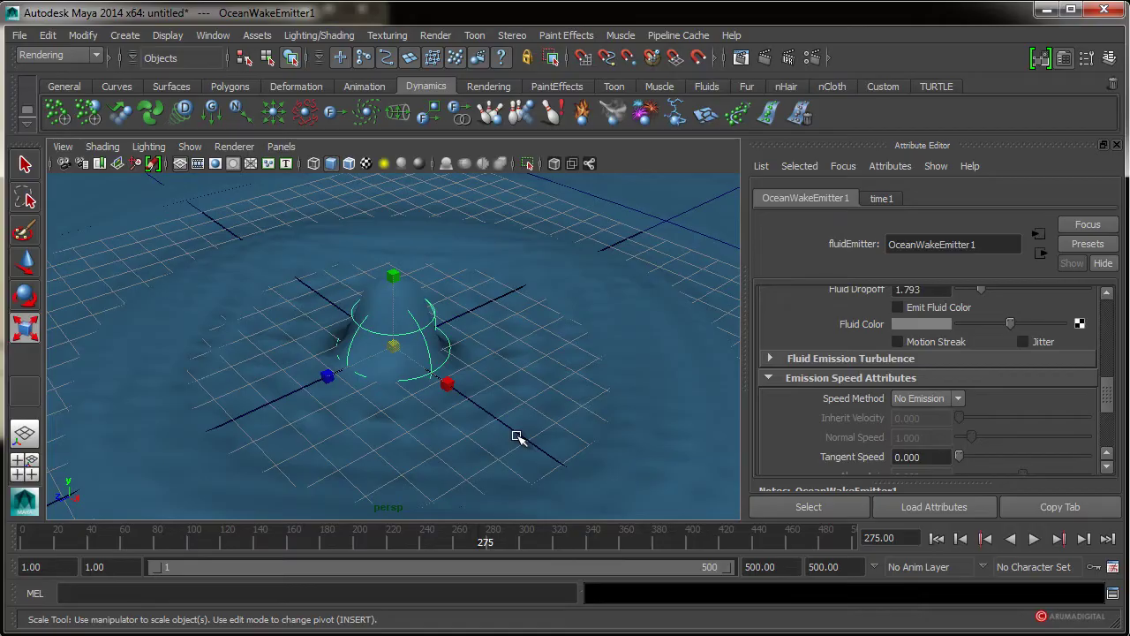
- Pull back over the ocean and load fluidTexture3D2 from the Outliner into the Attribute Editor
alt+right_drag(435, 274, 291, 273)
mouse_move(290, 273)
alt+mouse_down()
mouse_move(277, 291)
mouse_move(359, 271)
mouse_move(362, 225)
alt+mouse_up()
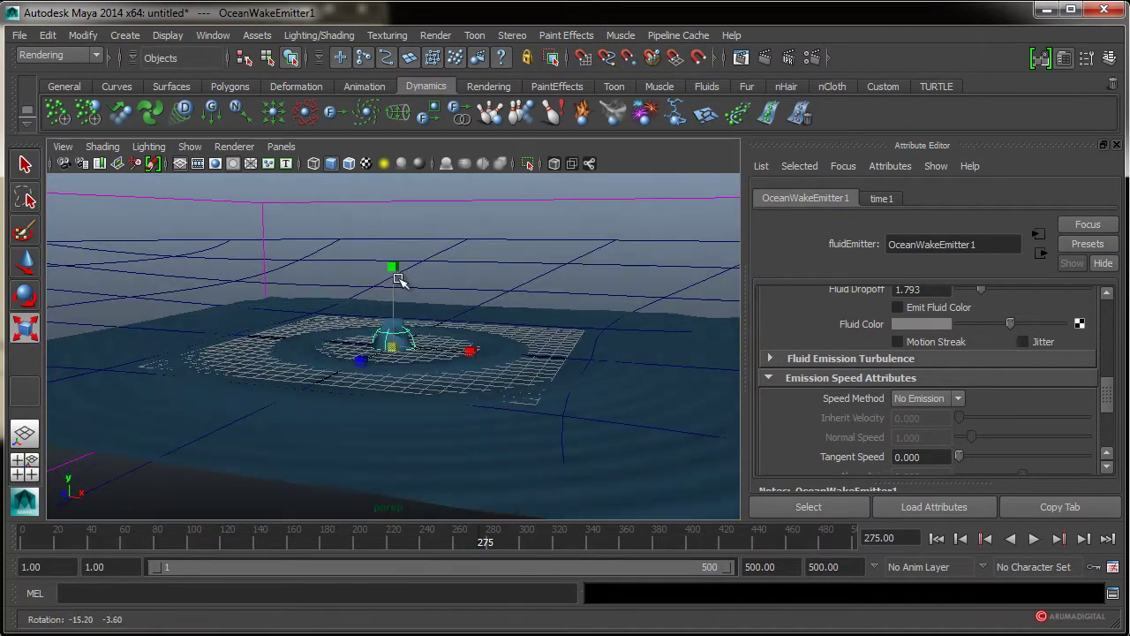
key(shift+o)
drag(200, 79, 181, 78)
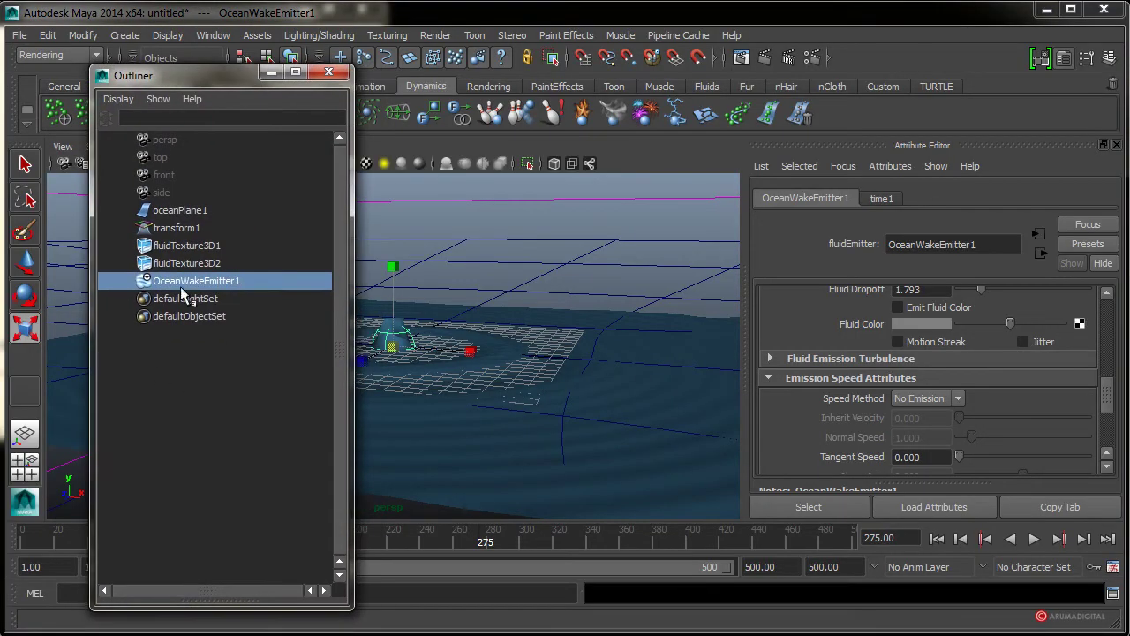
click(181, 247)
click(187, 265)
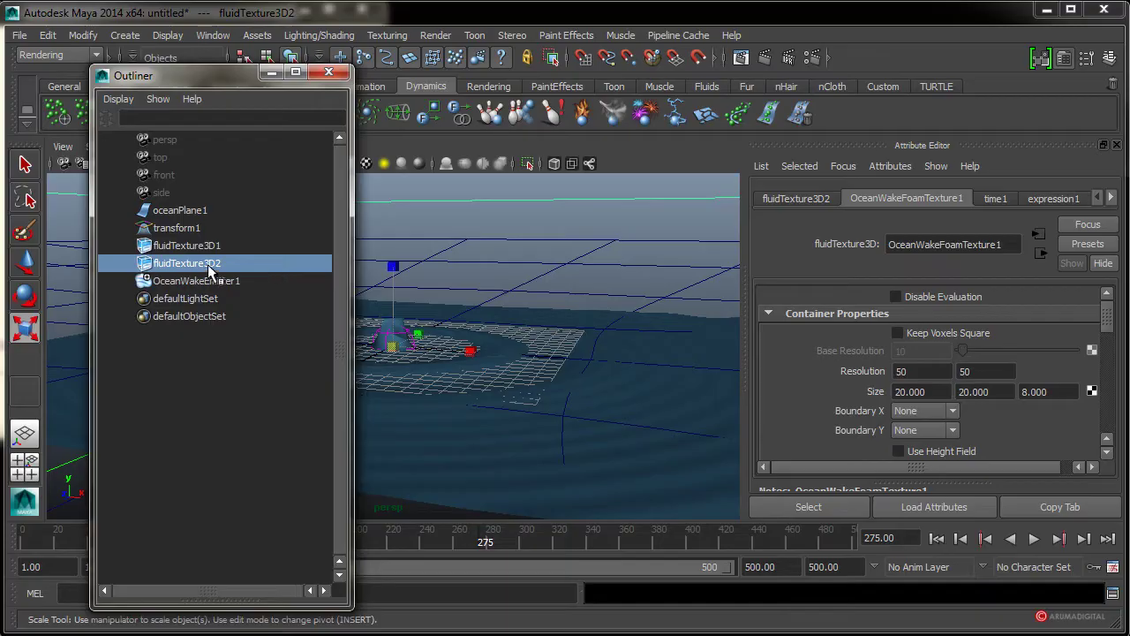
- Push the Outliner off-screen and re-expand the Container Properties section
drag(225, 75, 0, 79)
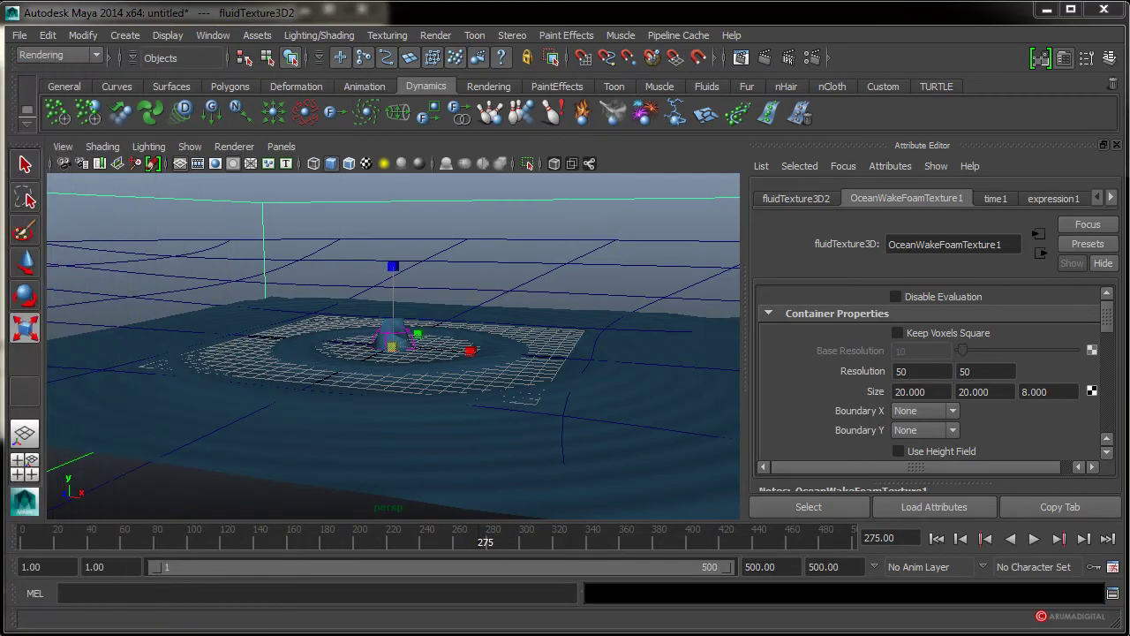
drag(0, 168, 60, 169)
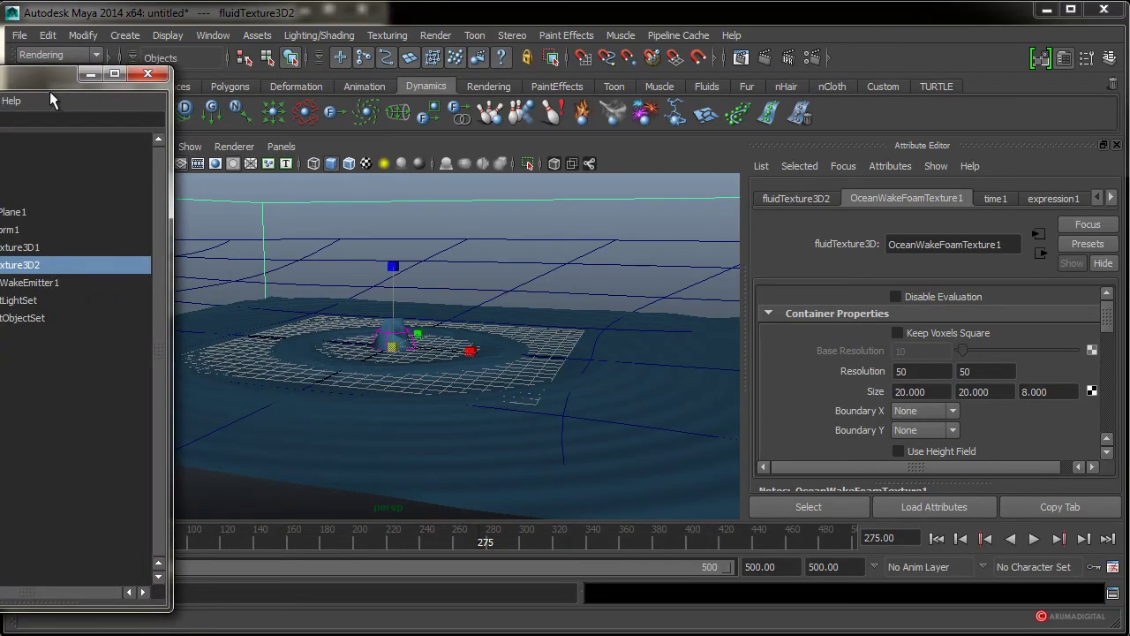
drag(50, 75, 0, 78)
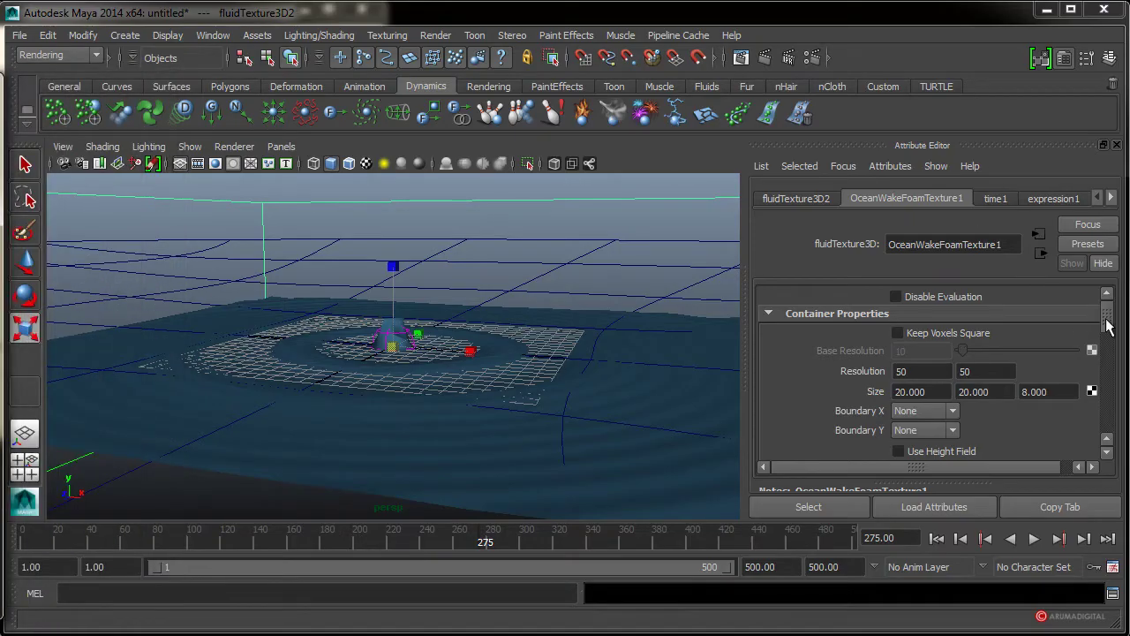
click(882, 311)
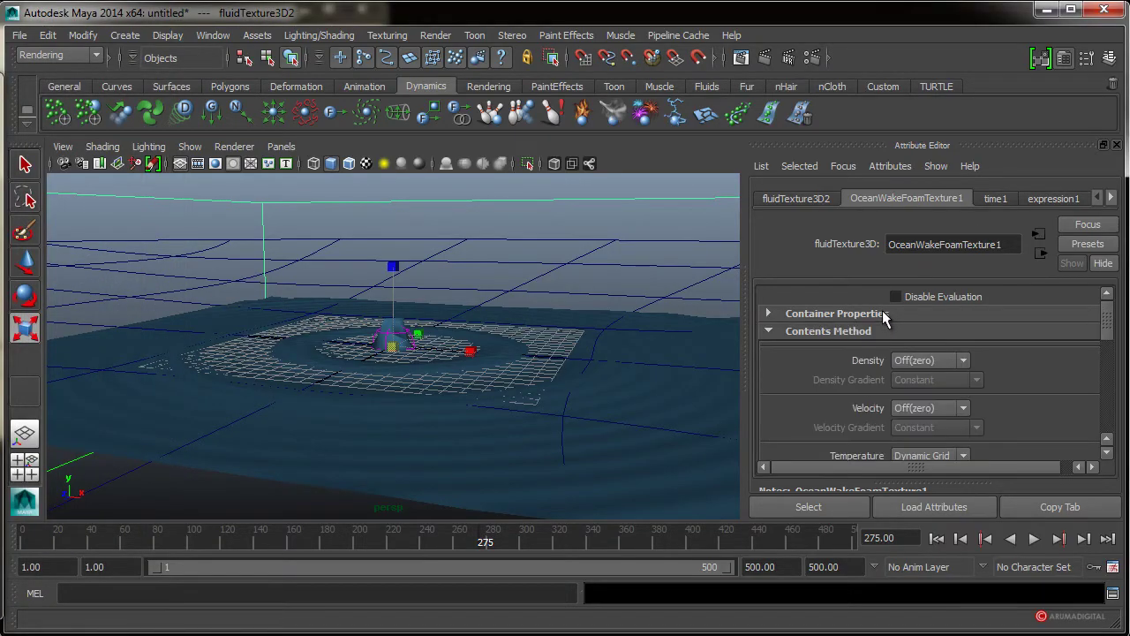
click(883, 314)
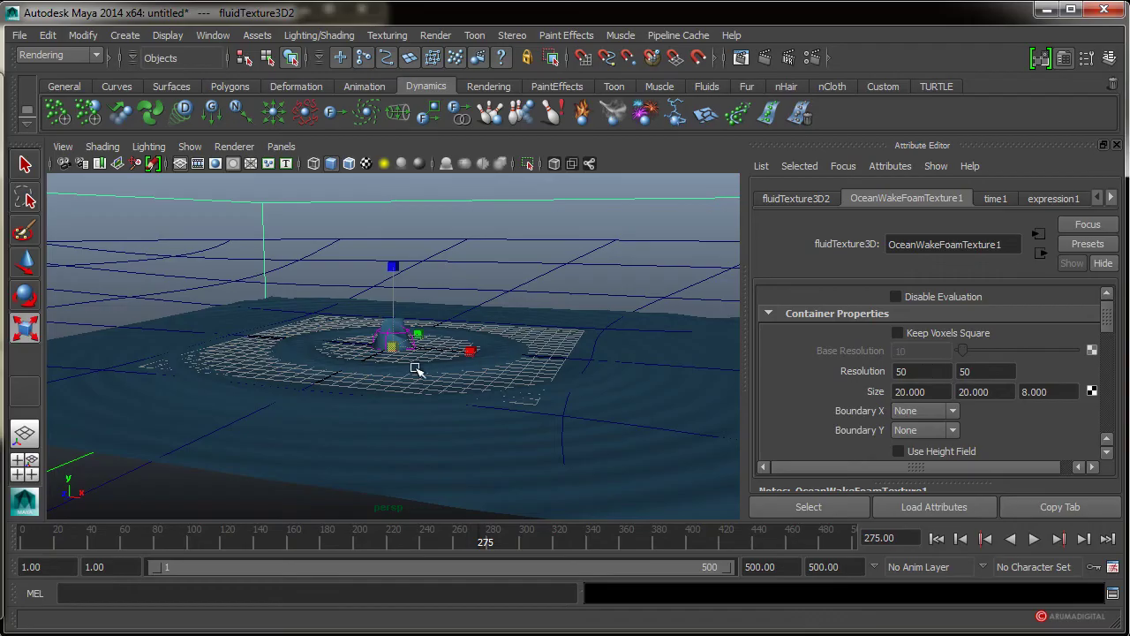
- Scale the fluid container up and back down, then orbit to see its bounding box
mouse_move(419, 370)
alt+right_down()
mouse_move(501, 372)
mouse_move(504, 392)
alt+right_up()
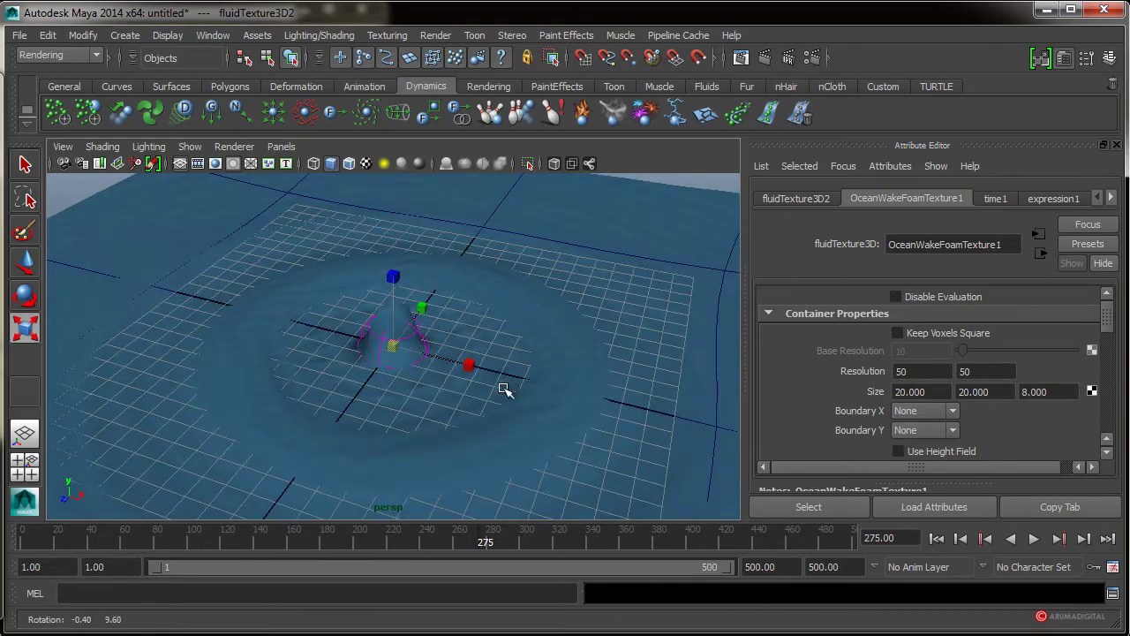
alt+drag(626, 348, 468, 359)
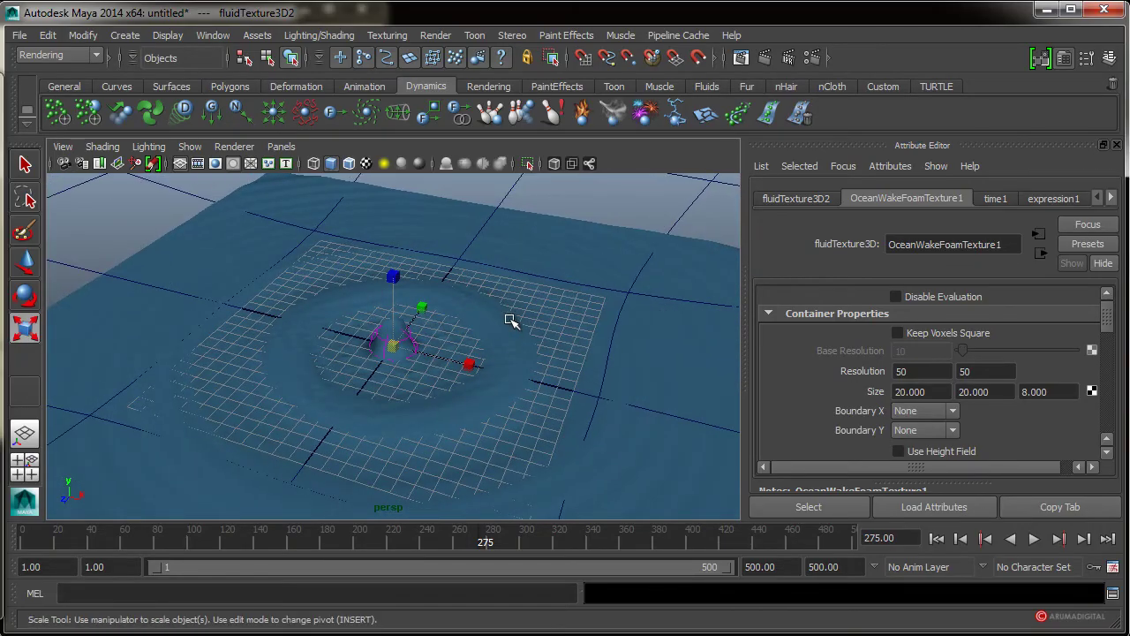
middle_drag(512, 318, 597, 327)
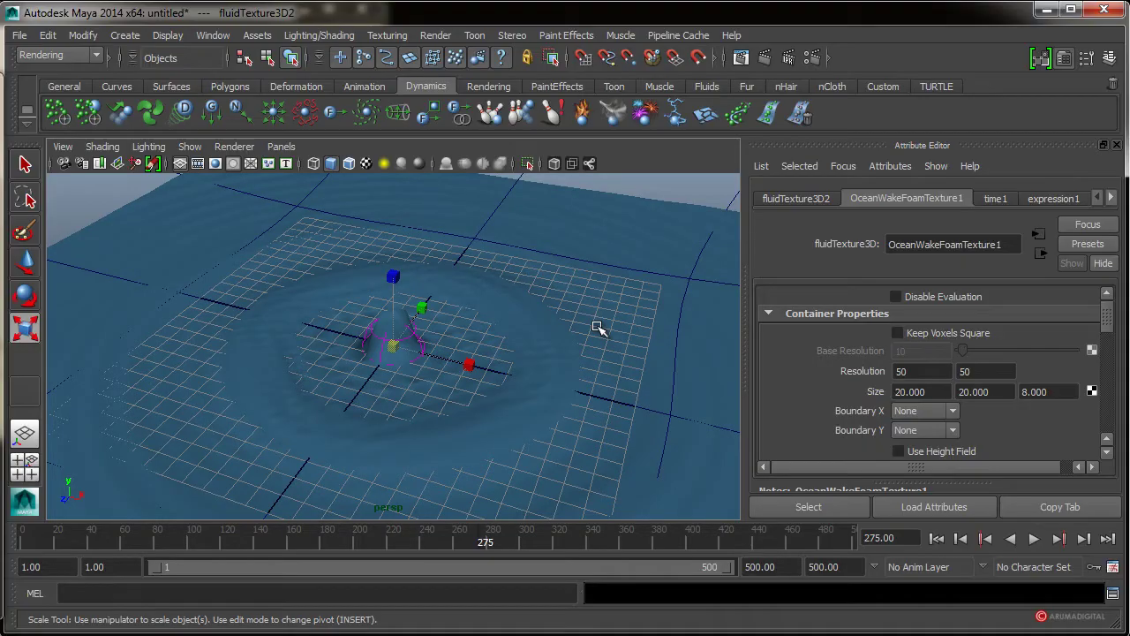
middle_drag(542, 328, 444, 327)
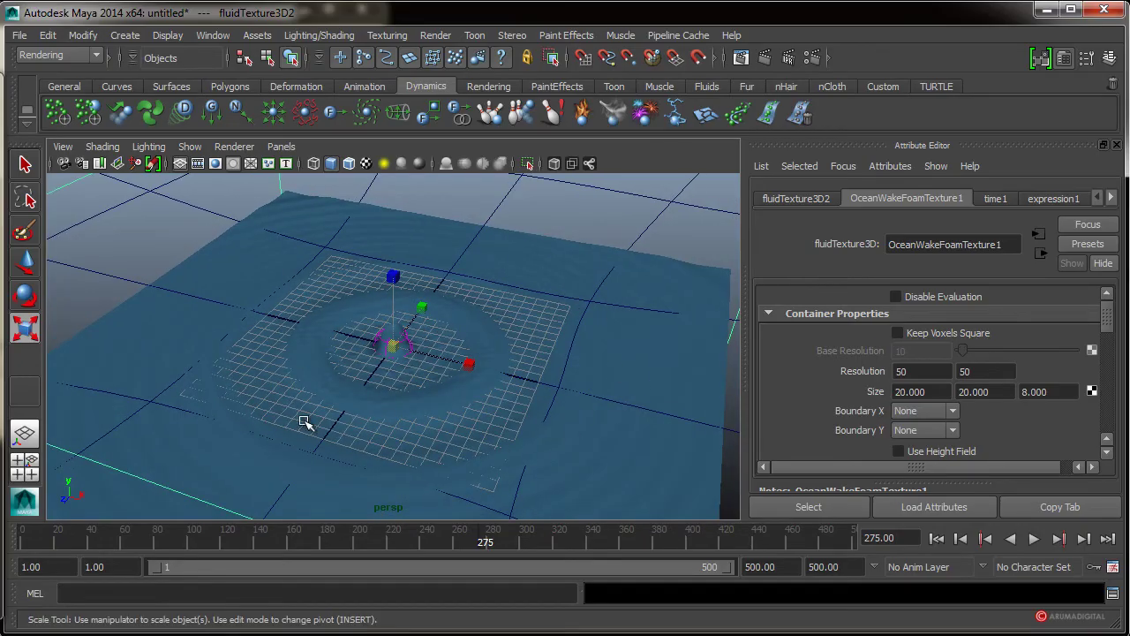
mouse_move(512, 429)
alt+mouse_down()
mouse_move(403, 433)
mouse_move(412, 401)
mouse_move(522, 397)
mouse_move(373, 324)
alt+mouse_up()
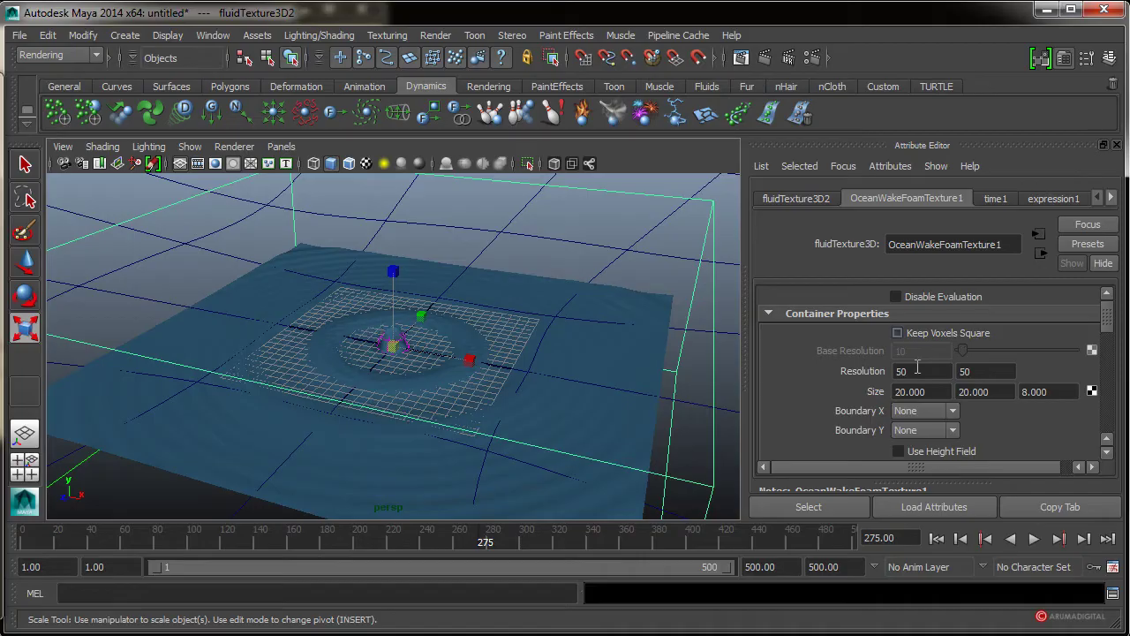
- Collapse the Container Properties and Contents Method sections of the foam texture
drag(940, 376, 847, 382)
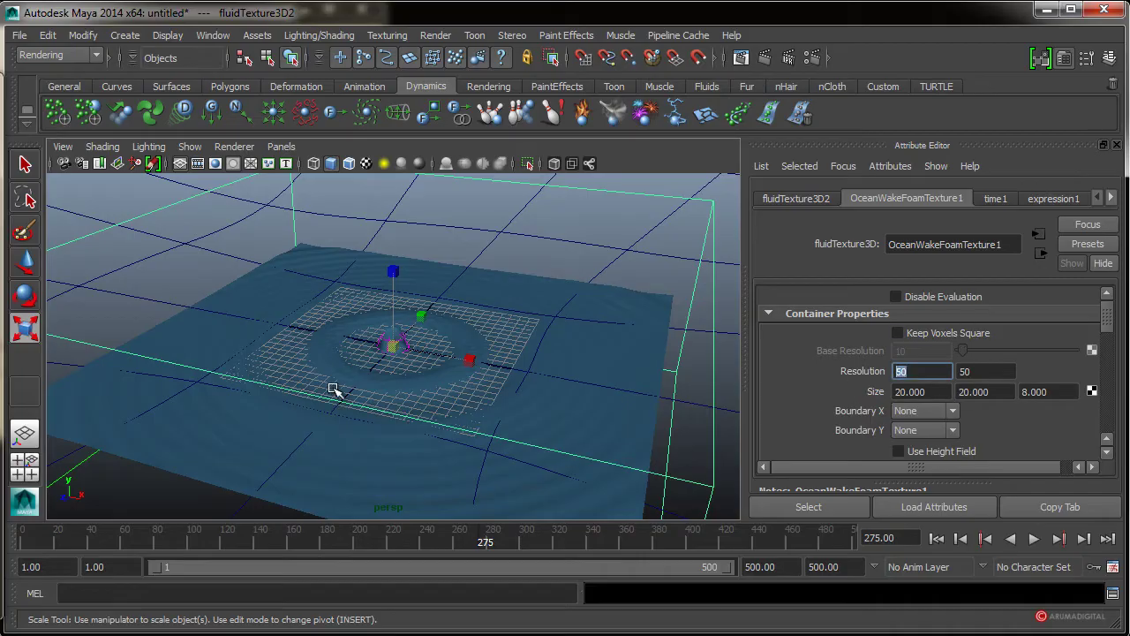
alt+drag(395, 389, 727, 421)
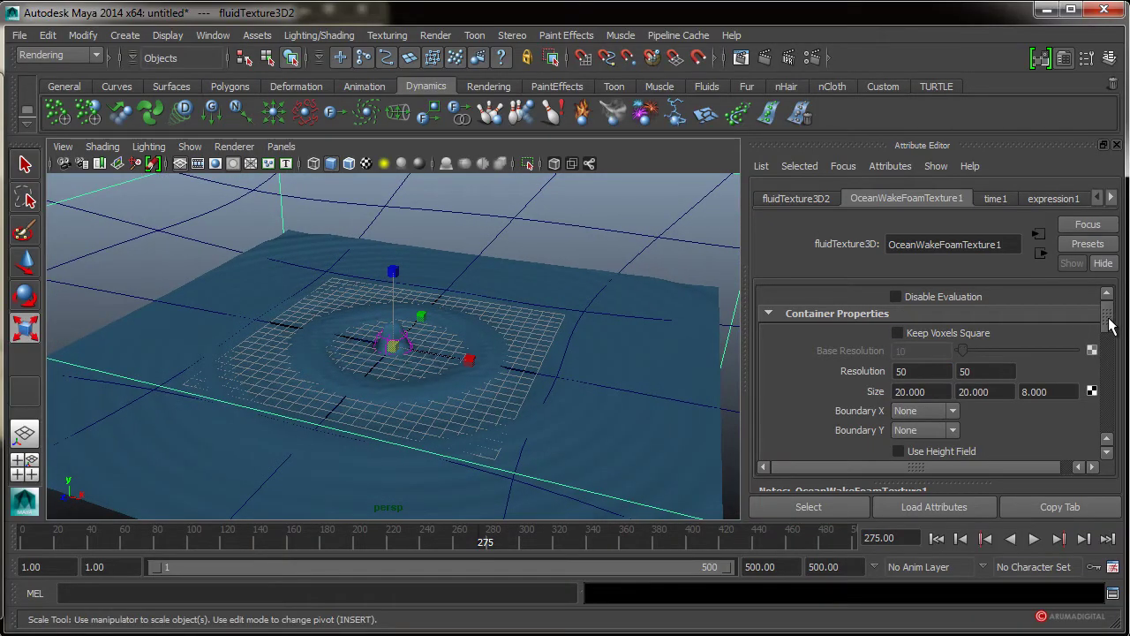
scroll(1109, 332, down, 2)
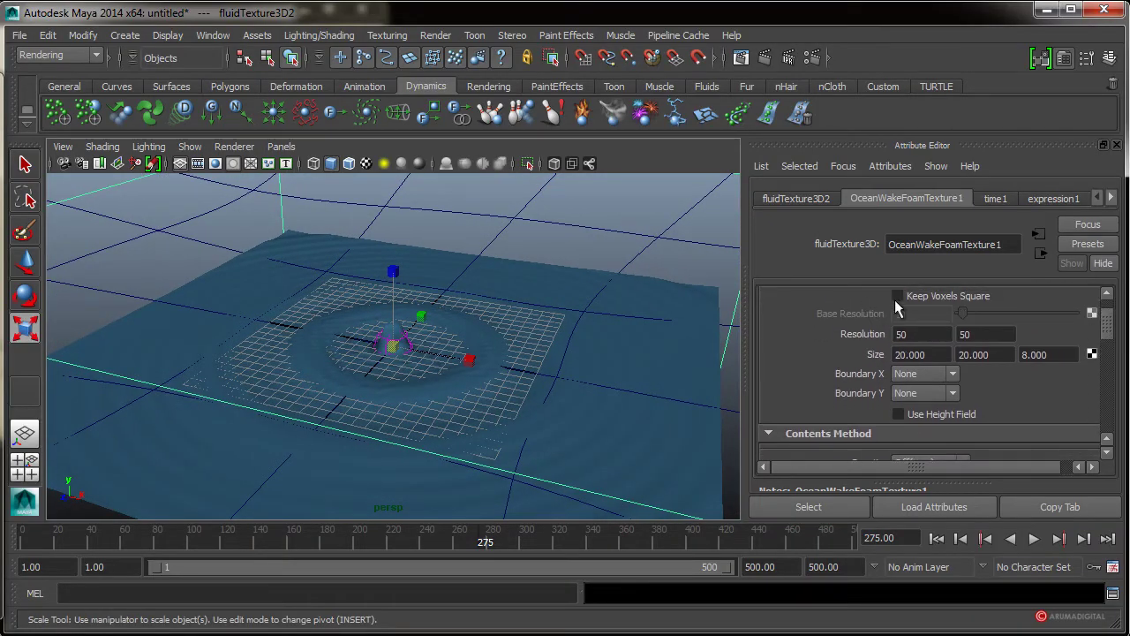
scroll(1111, 327, up, 2)
click(843, 311)
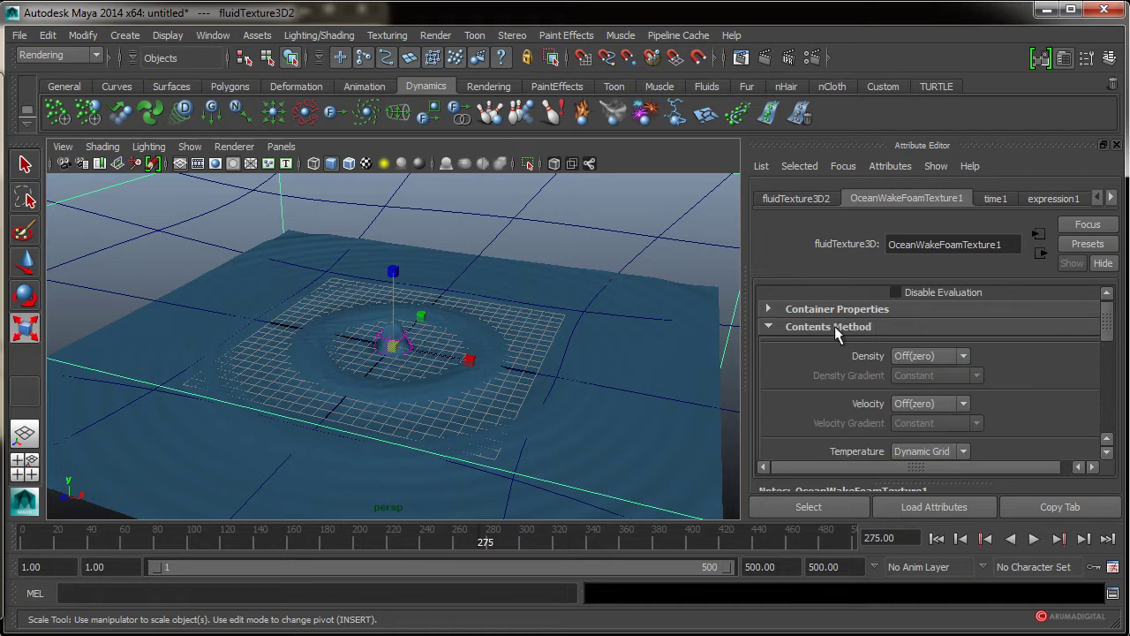
click(854, 328)
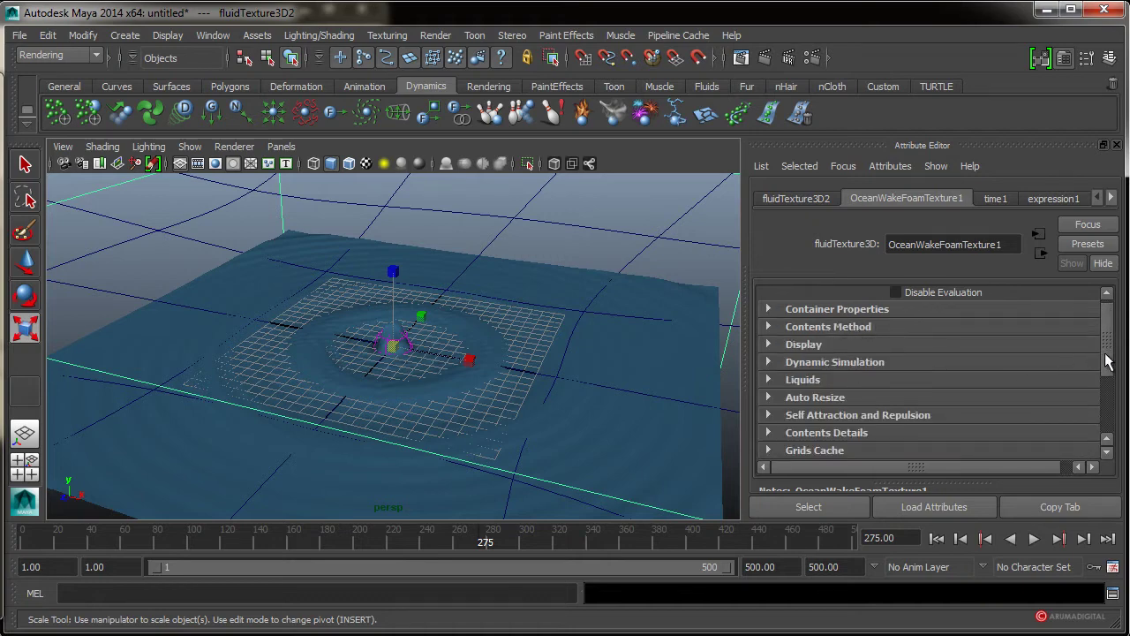
drag(1105, 357, 1106, 402)
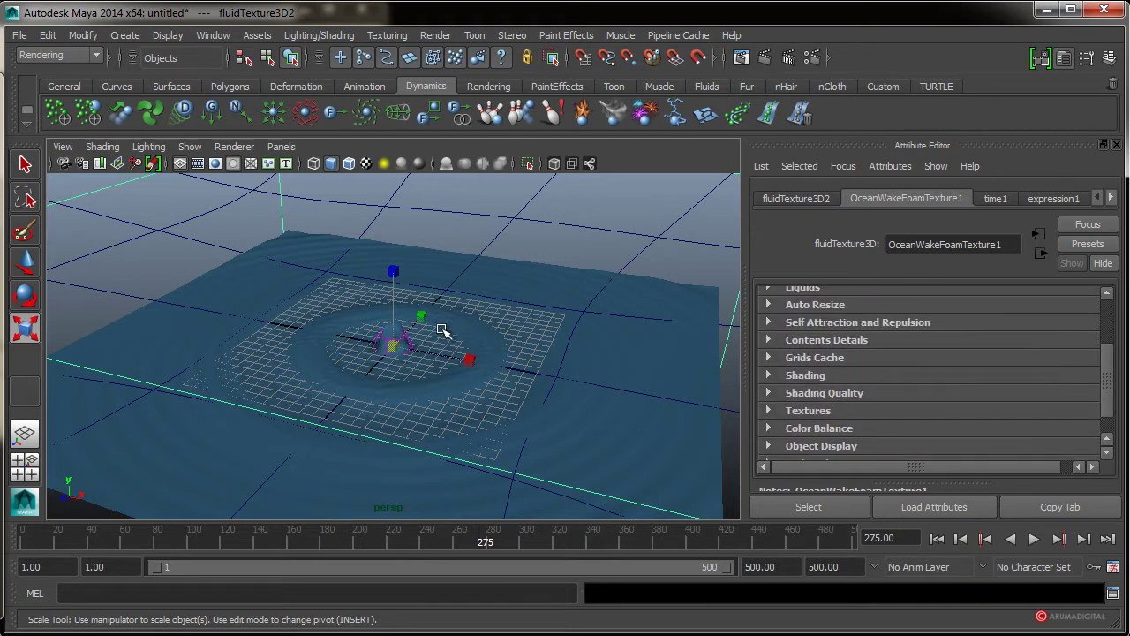
alt+drag(414, 356, 528, 354)
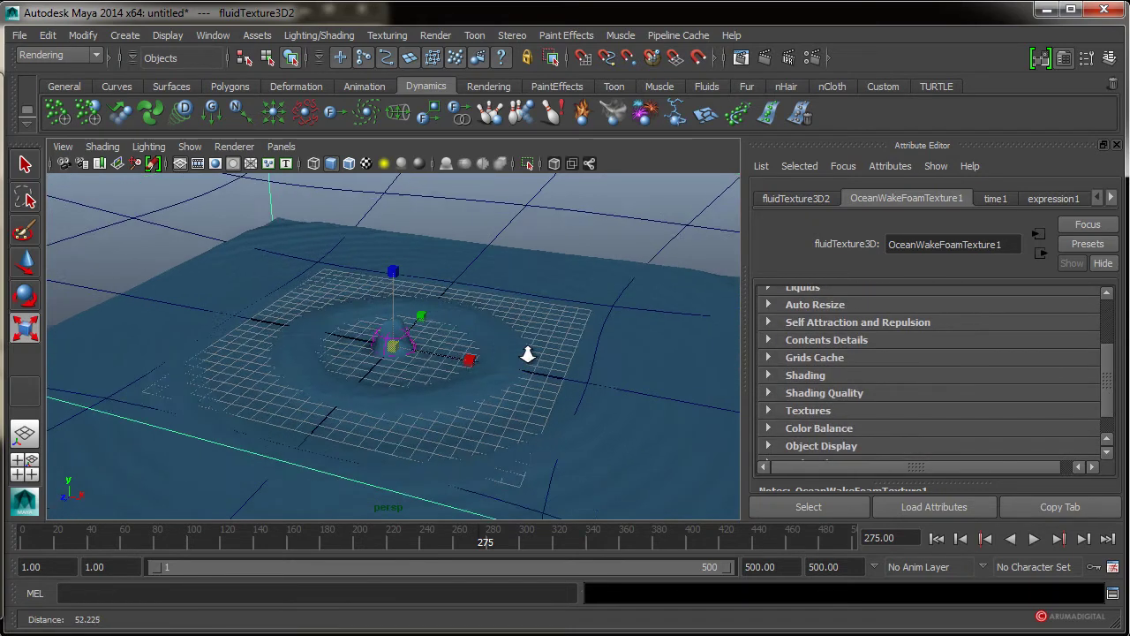
- Expand the Contents Details > Temperature settings
click(838, 340)
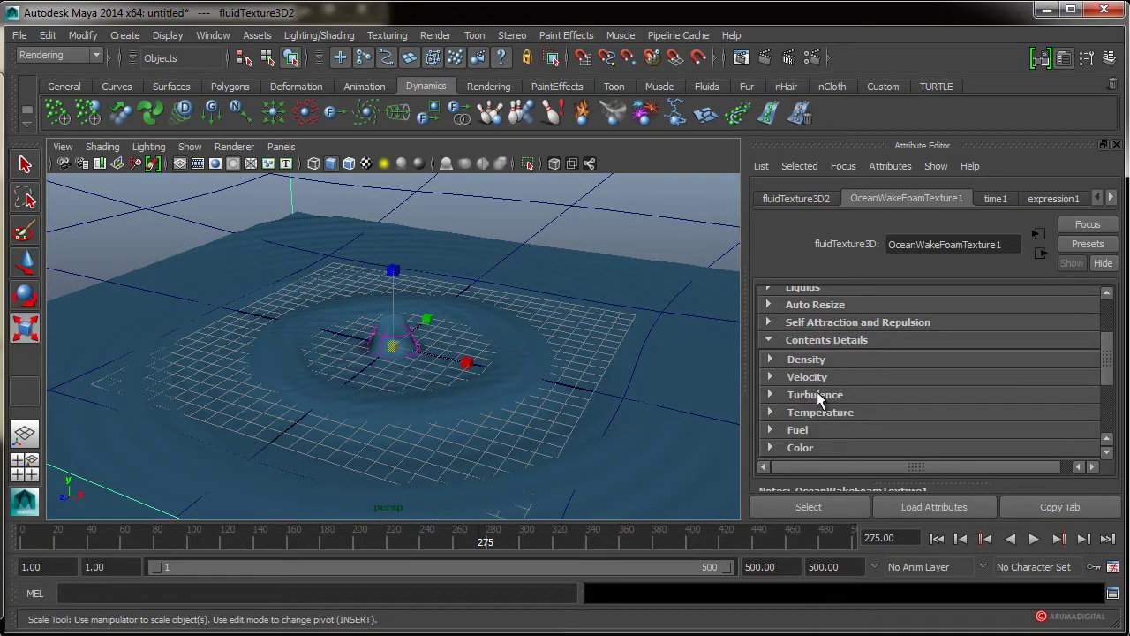
click(823, 412)
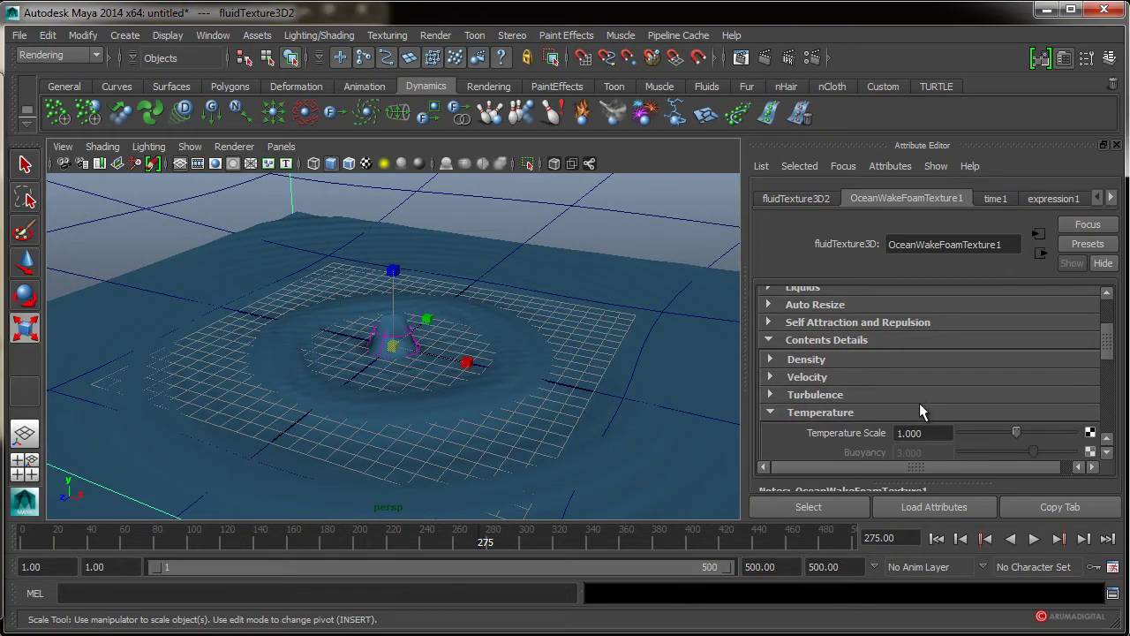
scroll(919, 410, down, 3)
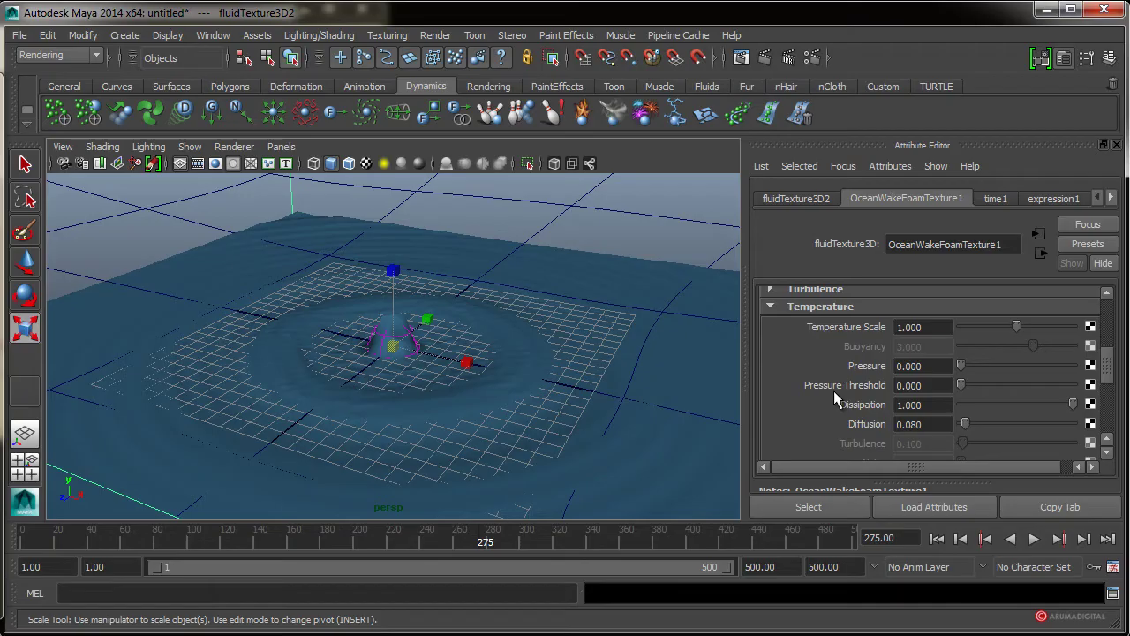
- Move the camera closer to the fluid grid and replay the wake to frame 17
mouse_move(481, 364)
alt+mouse_down()
mouse_move(371, 383)
mouse_move(382, 371)
mouse_move(566, 443)
alt+mouse_up()
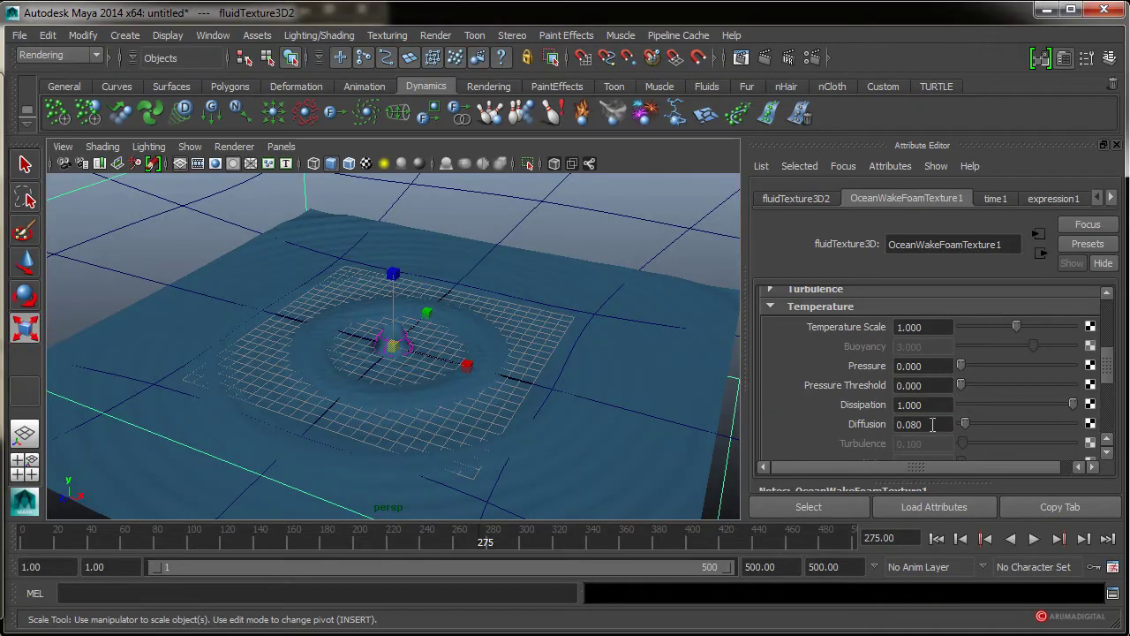
alt+right_drag(477, 439, 550, 434)
alt+right_drag(403, 348, 477, 354)
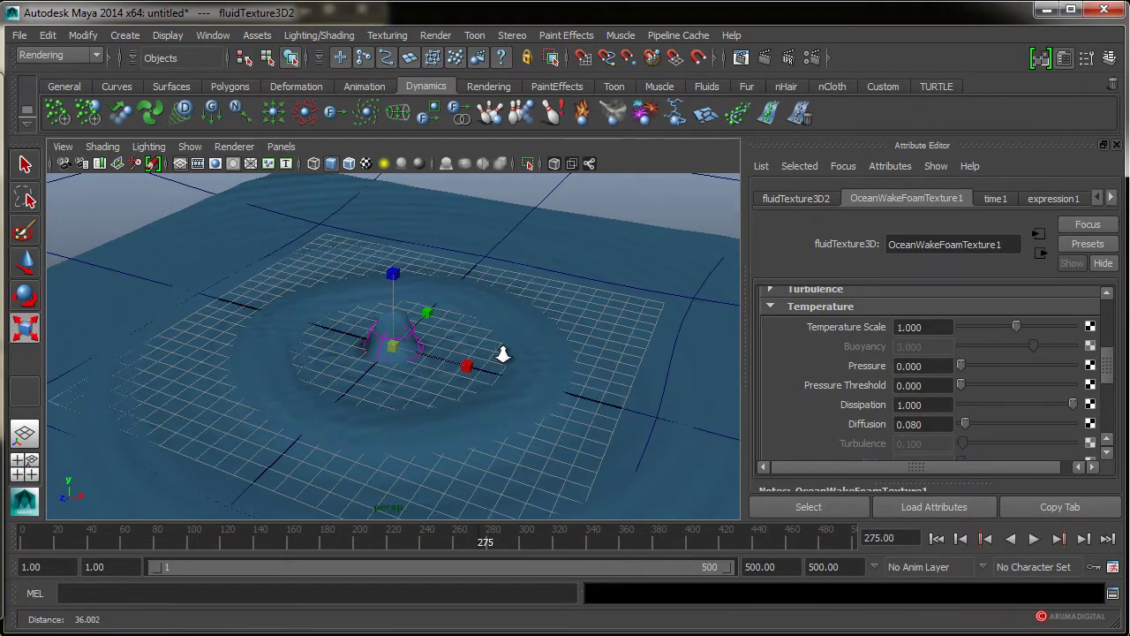
click(935, 538)
click(1035, 538)
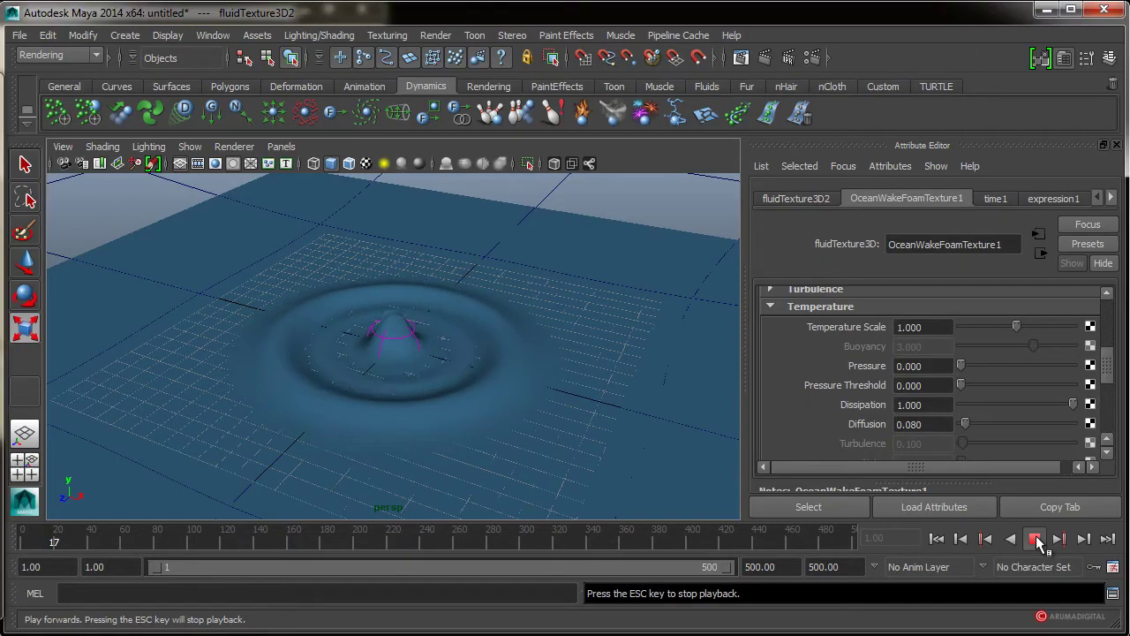
click(1035, 538)
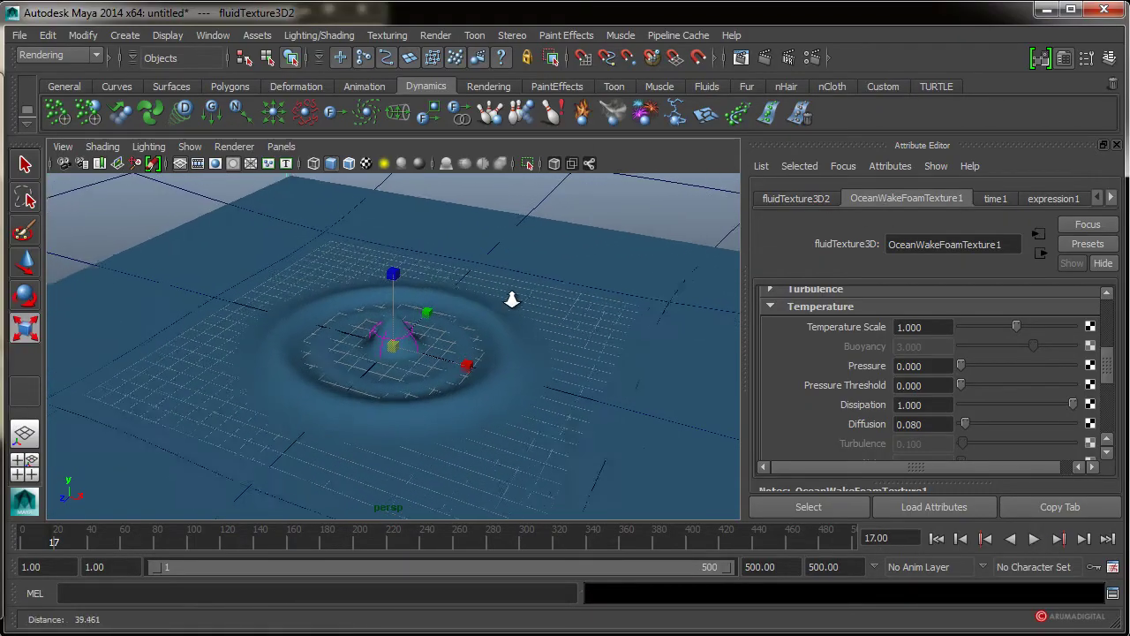
- Select OceanWakeEmitter1, set Heat/Voxel/Sec to 10, and replay to frame 13
click(190, 278)
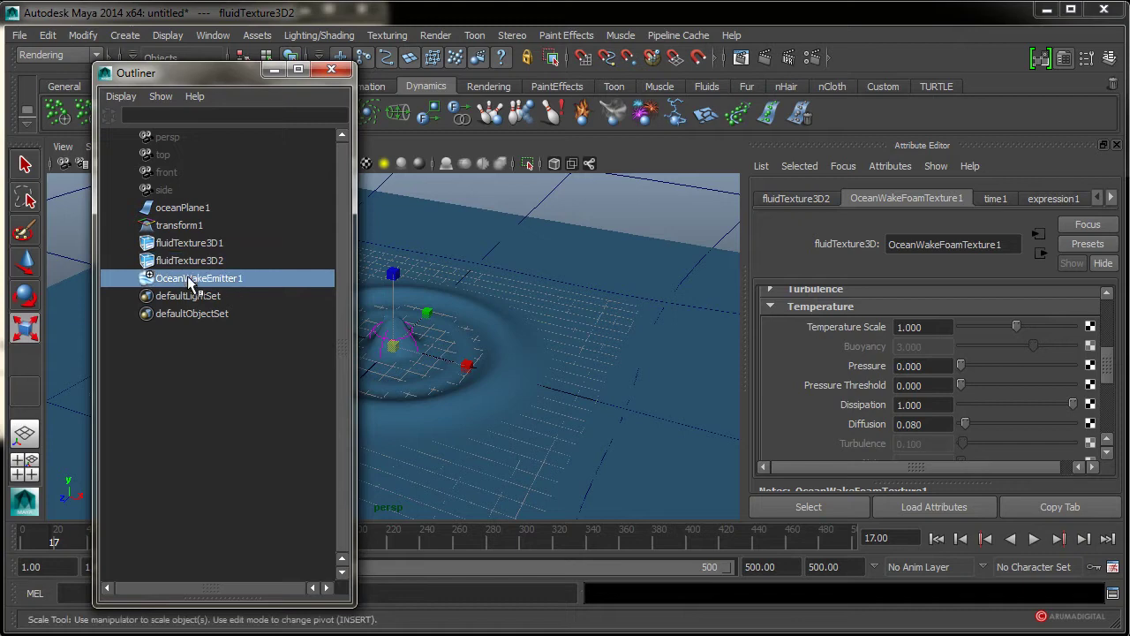
drag(212, 84, 0, 97)
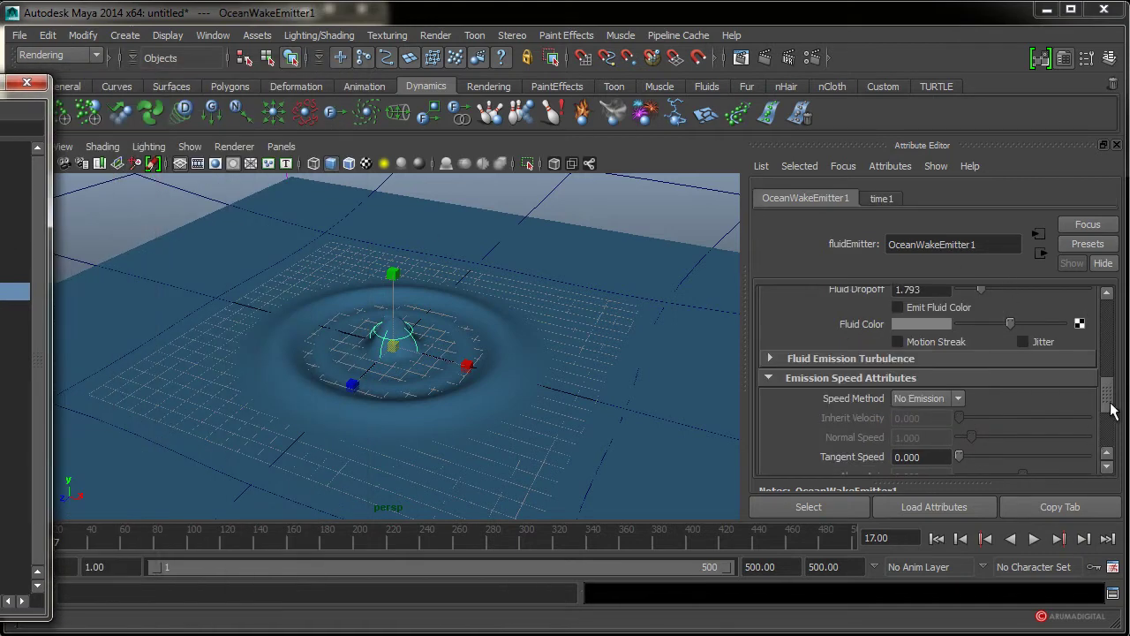
drag(1110, 404, 1109, 380)
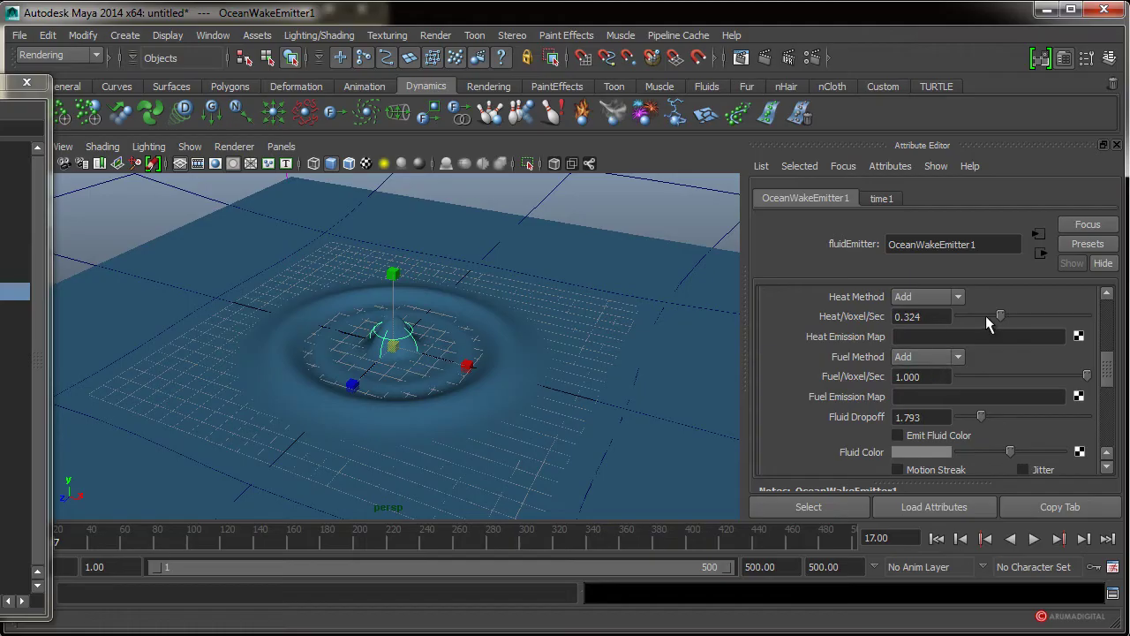
drag(1000, 316, 1099, 318)
double_click(943, 316)
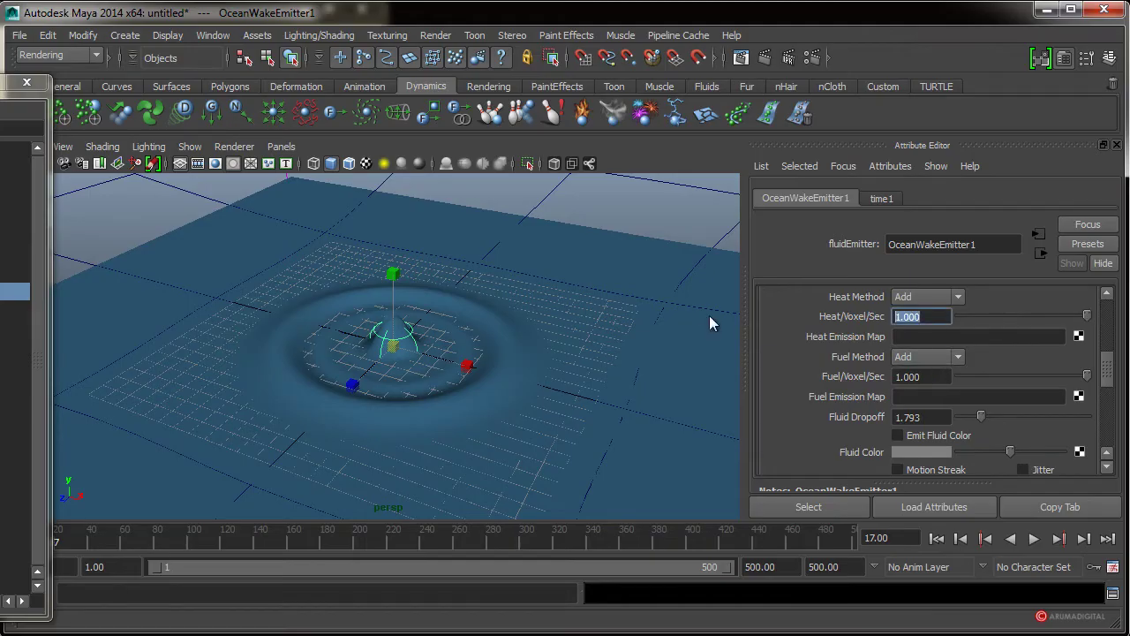
text(10)
click(946, 376)
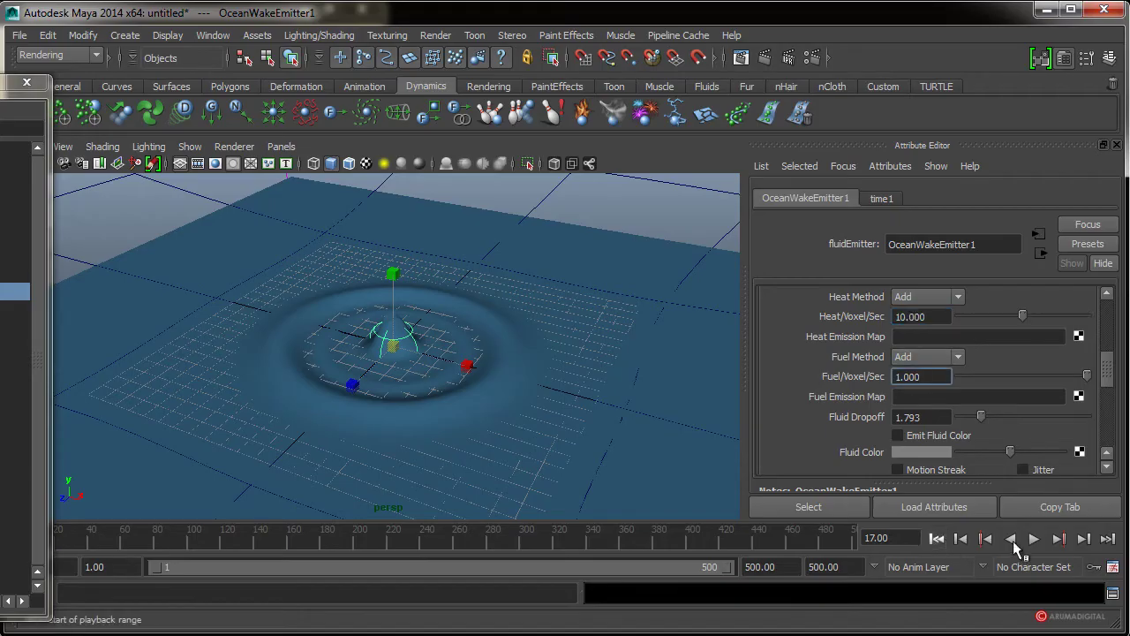
click(1034, 540)
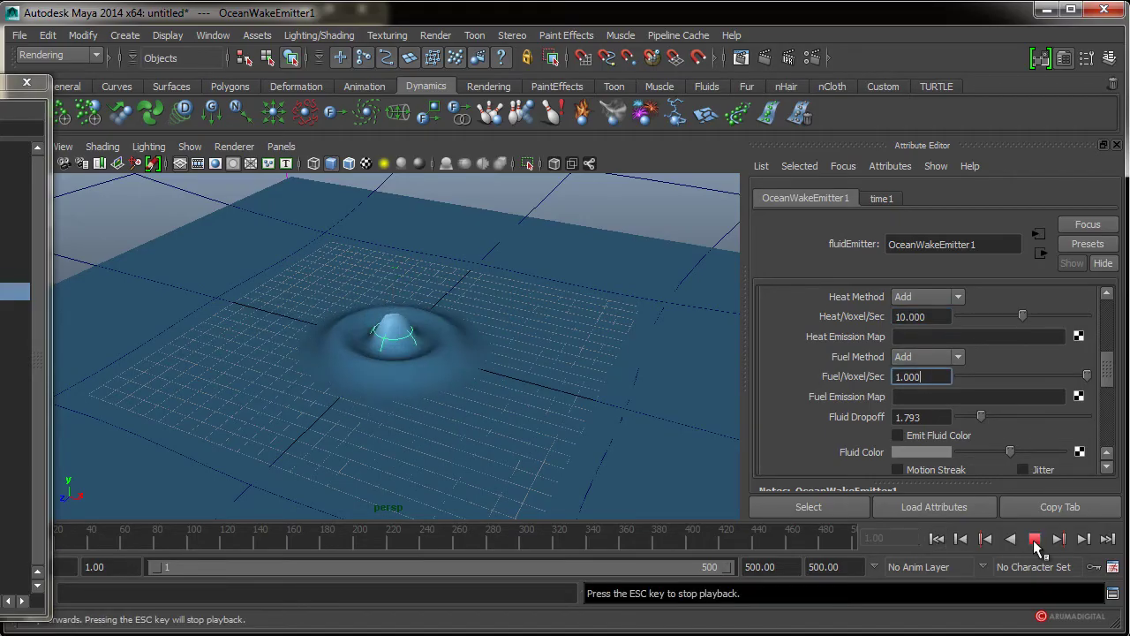
click(1035, 539)
- Raise Heat/Voxel/Sec to 50 and replay the simulation from frame 1 to frame 27
drag(942, 316, 850, 317)
text(5)
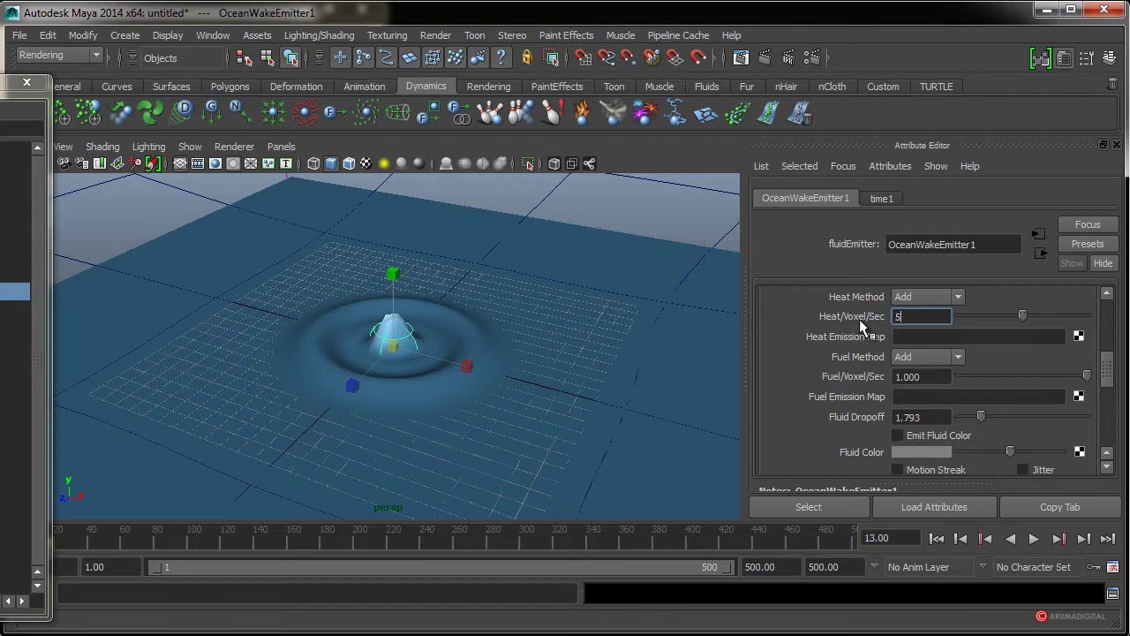
text(0)
click(937, 376)
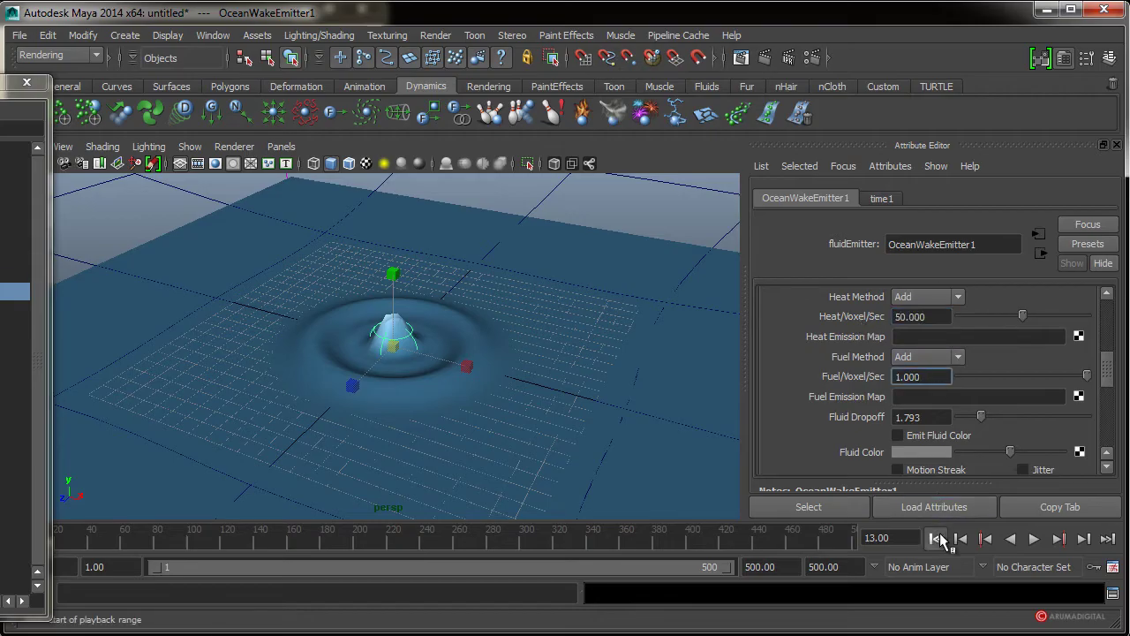
click(937, 539)
click(1034, 539)
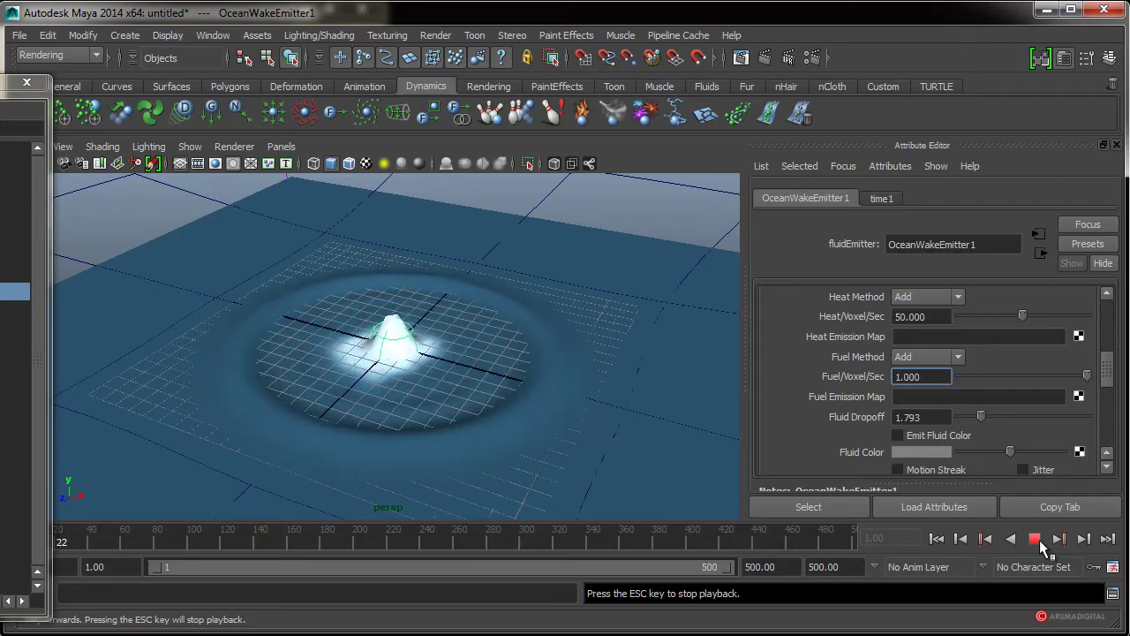
click(1040, 540)
- Zoom in on the emitter and test-render frame 27, then close the render preview
mouse_move(469, 348)
alt+right_down()
mouse_move(658, 333)
mouse_move(530, 353)
mouse_move(537, 365)
alt+right_up()
click(437, 36)
click(450, 61)
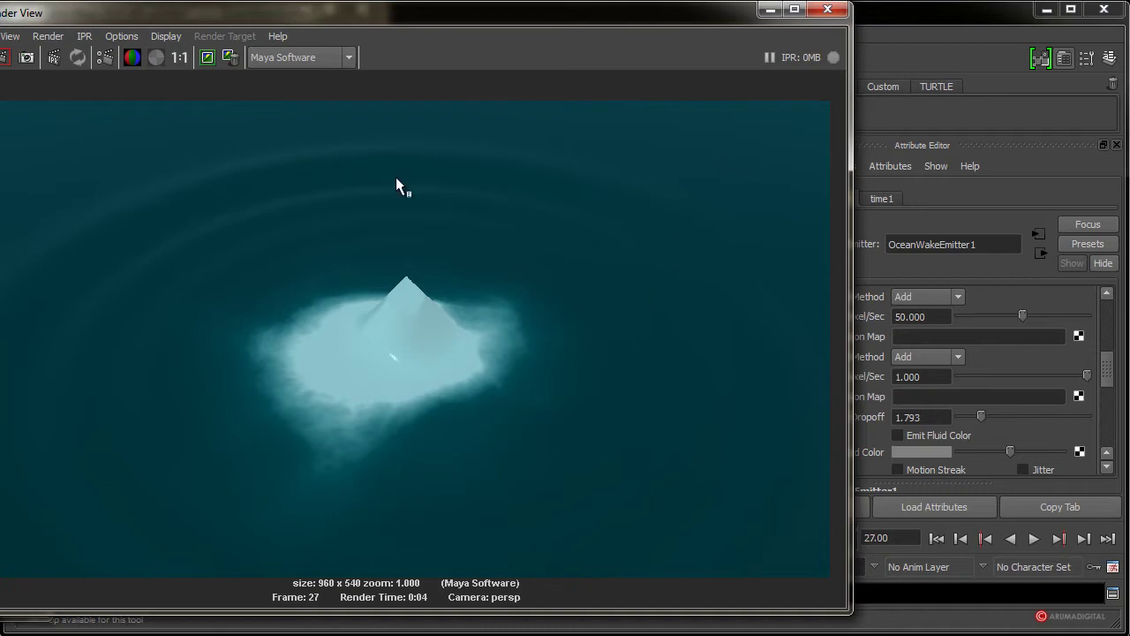
click(827, 9)
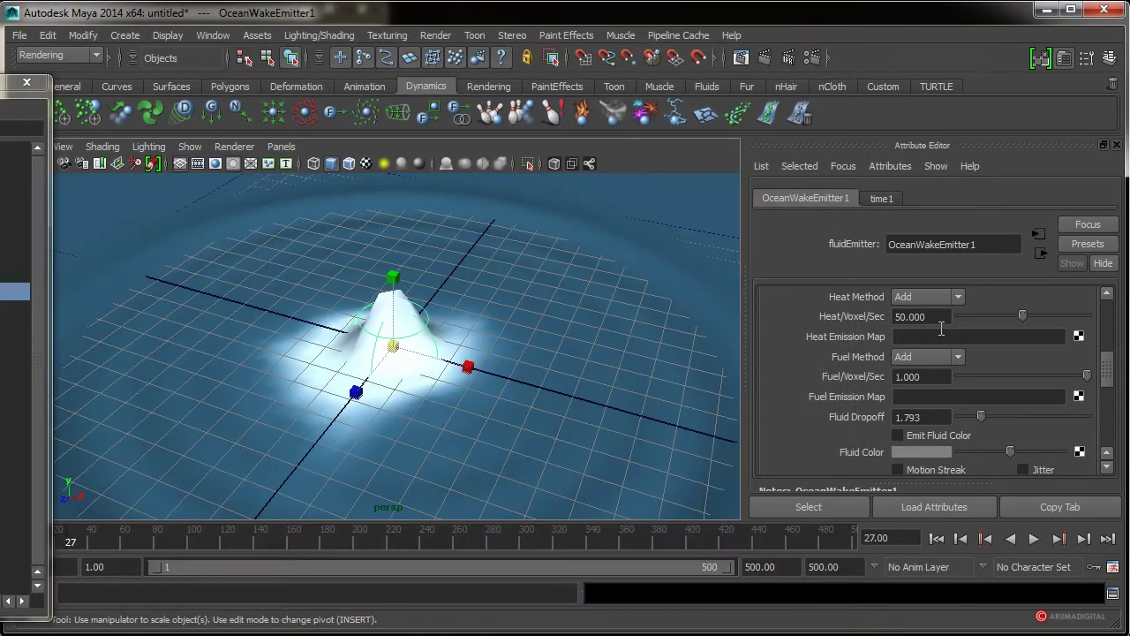
click(901, 317)
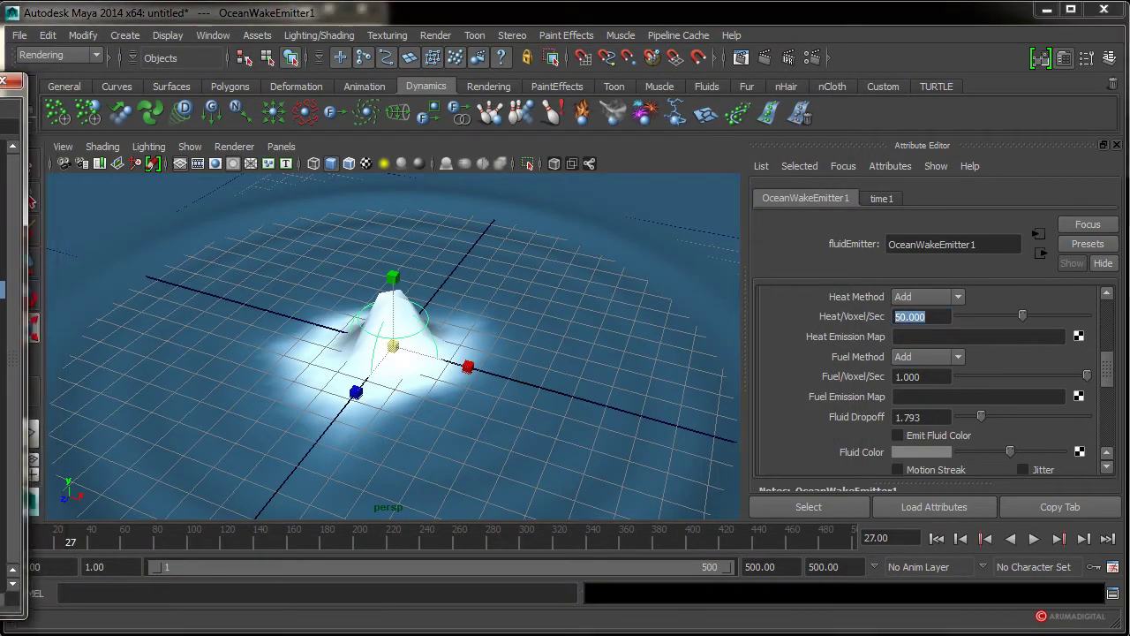
- Select fluidTexture3D2 in the Outliner, close it, and scroll to the Temperature settings
drag(154, 68, 232, 79)
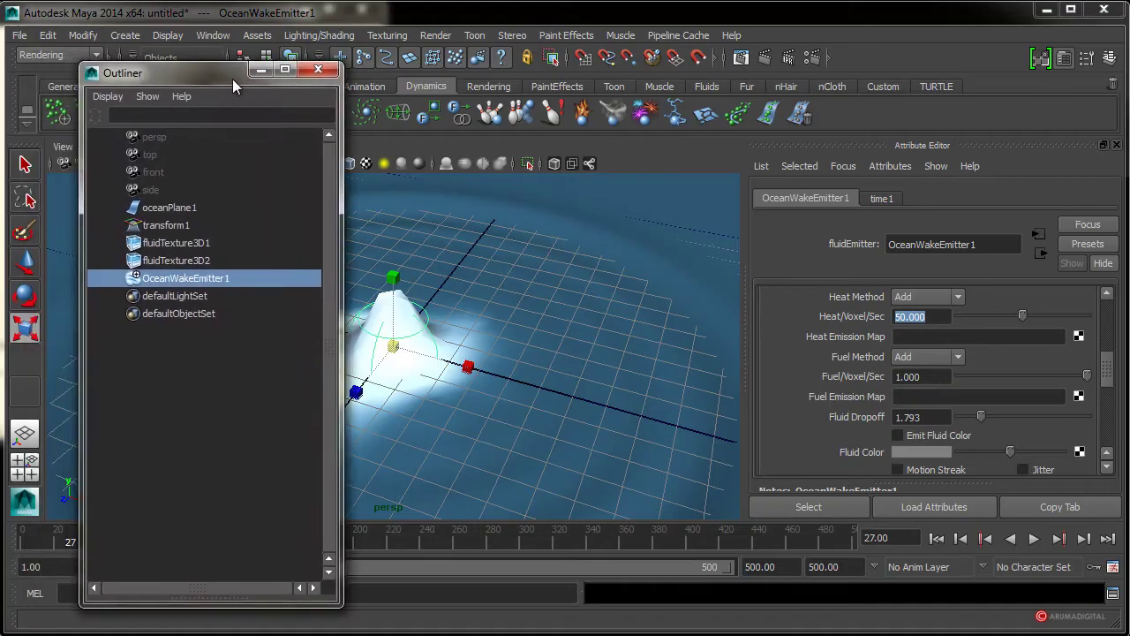
click(173, 261)
click(318, 69)
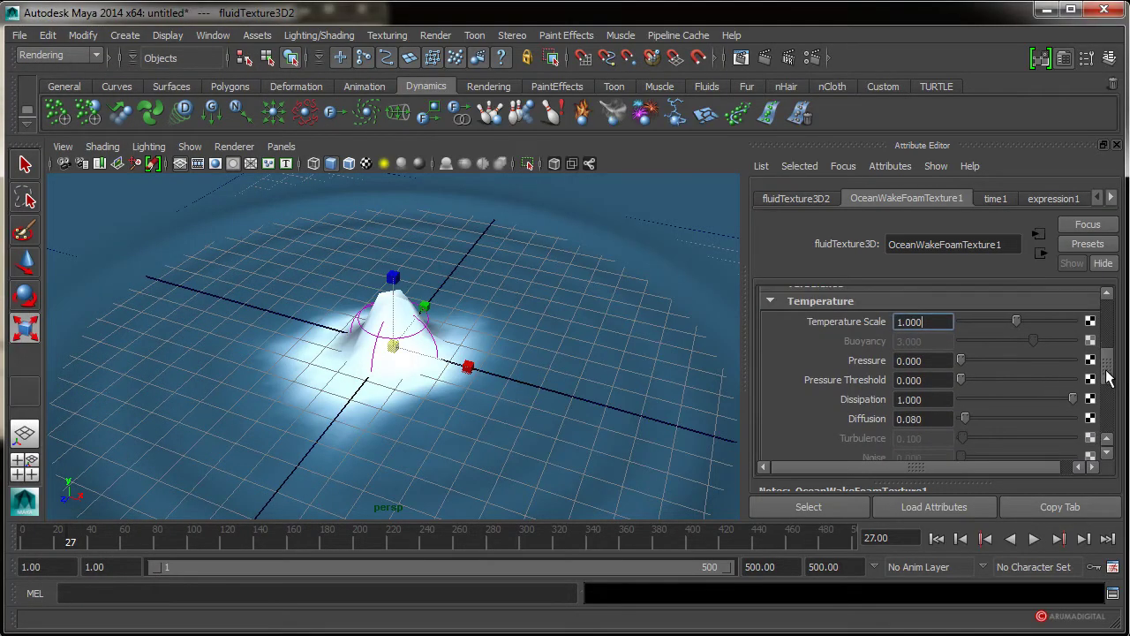
scroll(1110, 380, down, 1)
scroll(1110, 381, down, 1)
mouse_move(1111, 382)
mouse_down()
mouse_move(1113, 348)
mouse_move(1114, 375)
mouse_up()
scroll(1114, 375, down, 1)
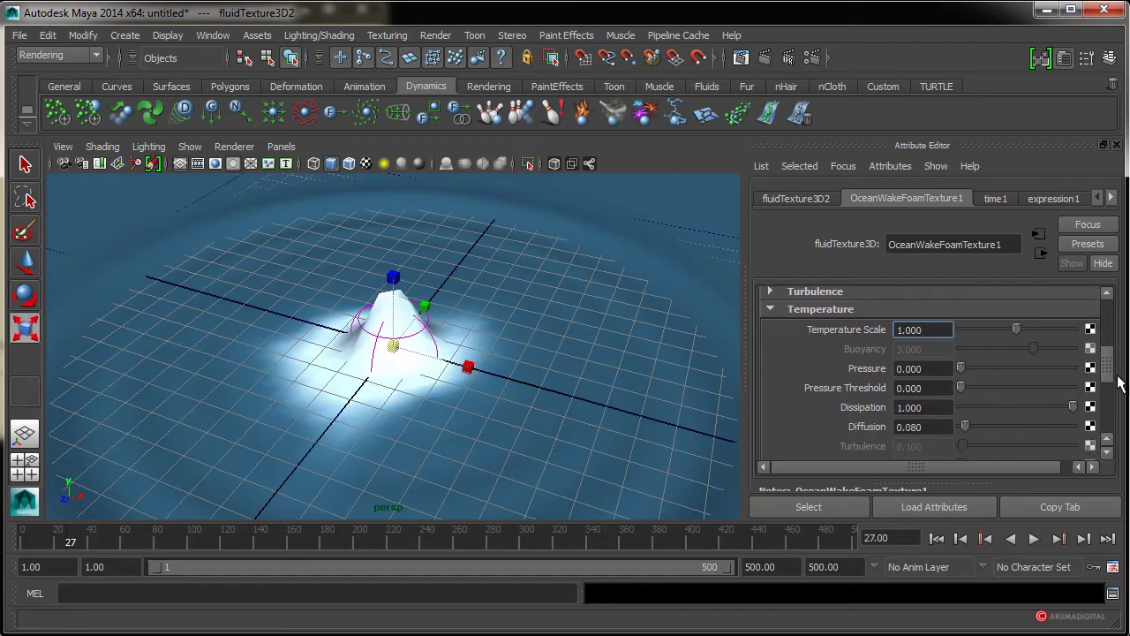
scroll(1114, 379, down, 1)
- Set temperature Dissipation to 0.213 and Diffusion to 1.921, then replay from frame 1
drag(967, 411, 1063, 412)
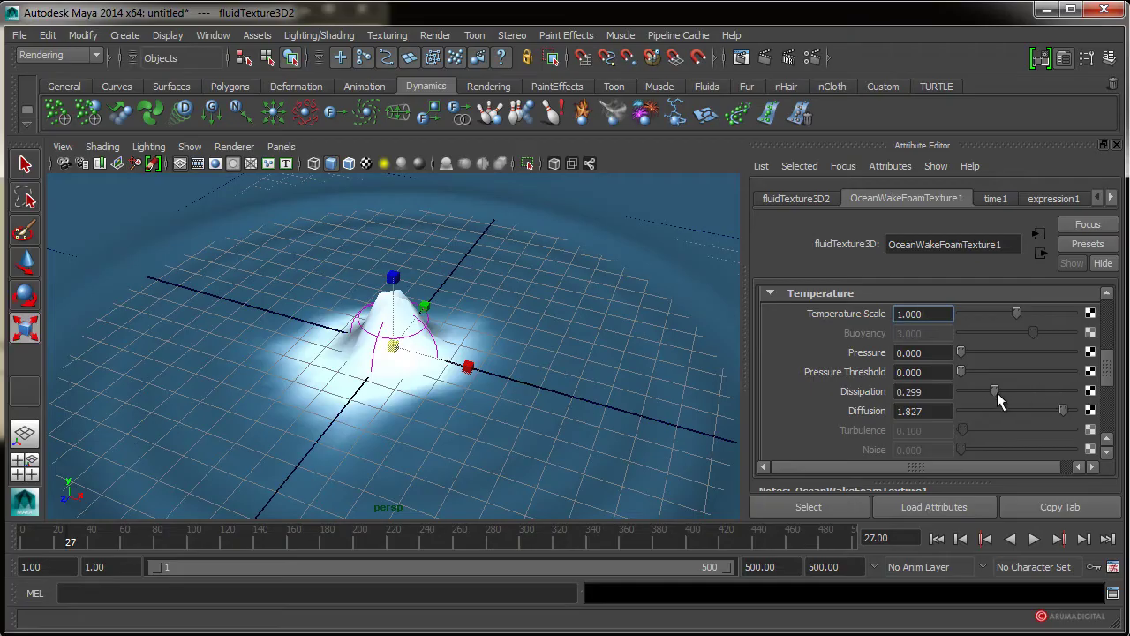
drag(995, 392, 969, 394)
drag(964, 392, 985, 391)
drag(1063, 411, 1068, 411)
scroll(547, 454, down, 5)
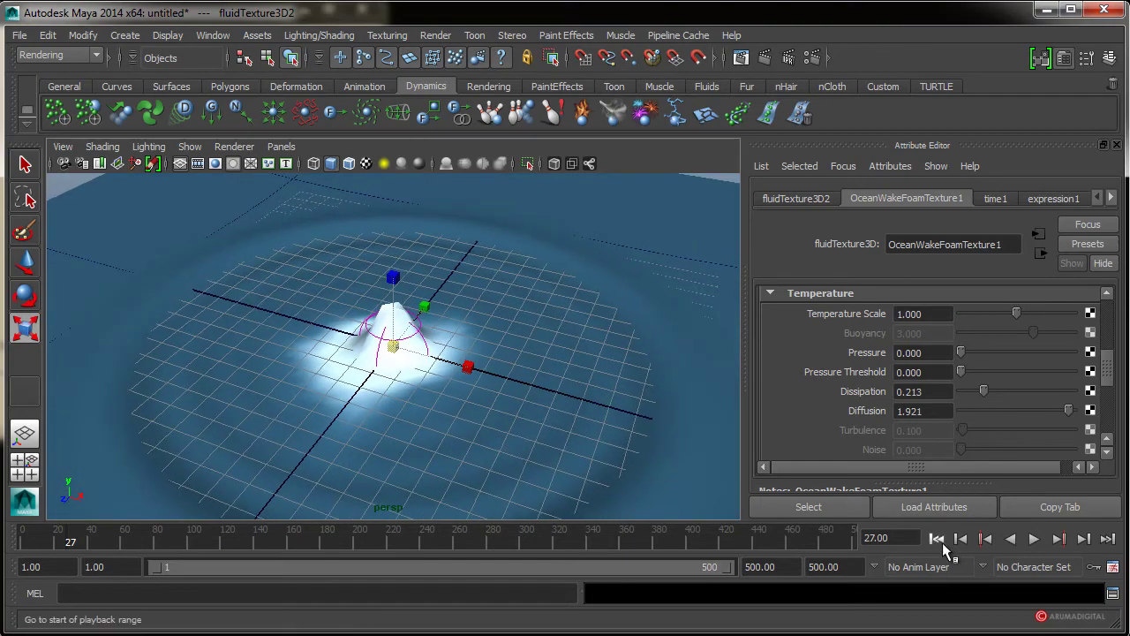
click(937, 541)
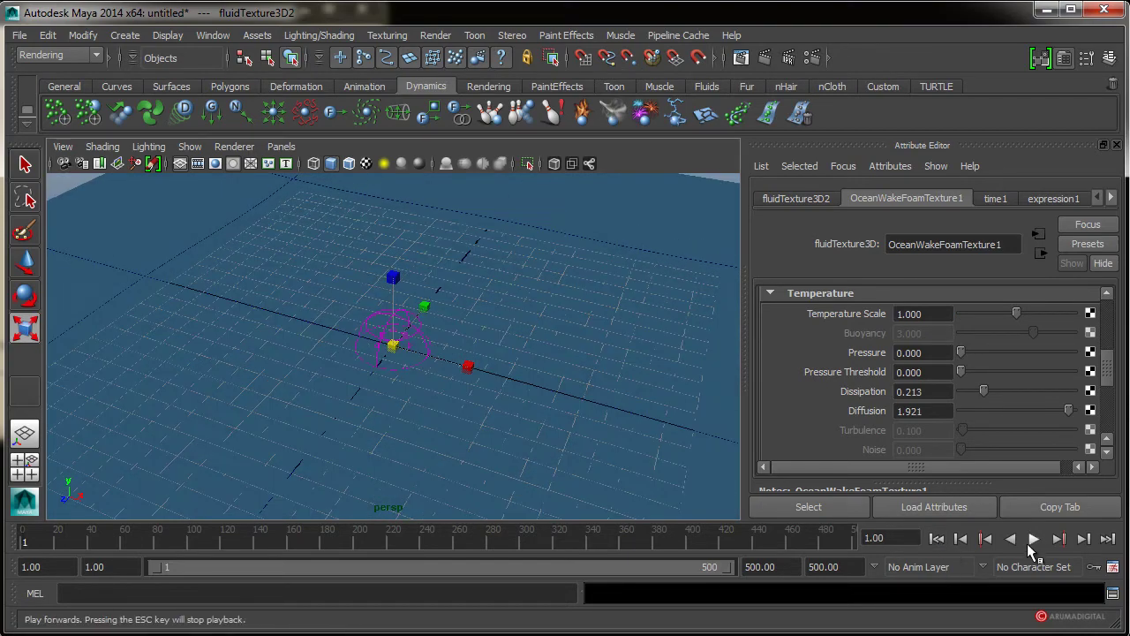
click(1031, 541)
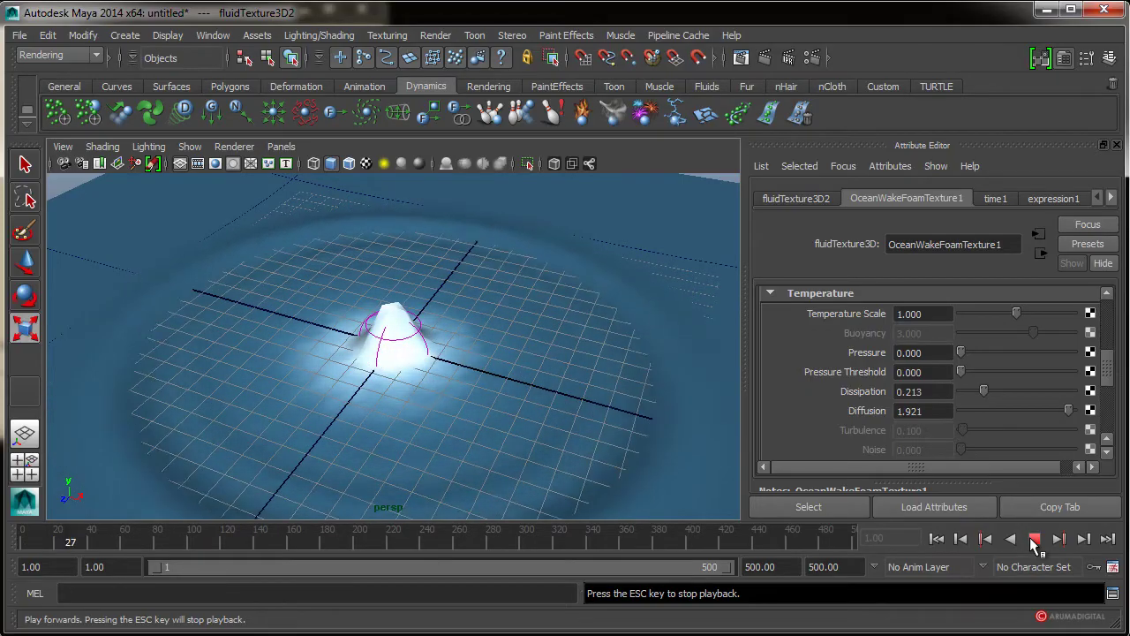
- Stop playback at frame 43 and test-render the current frame
click(1034, 539)
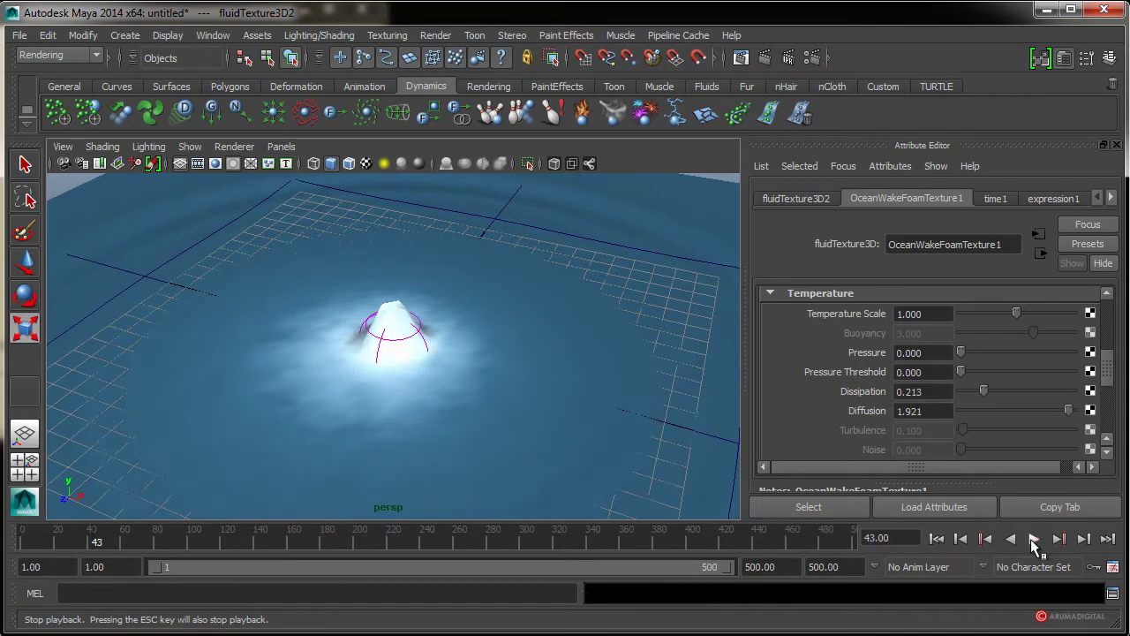
click(435, 36)
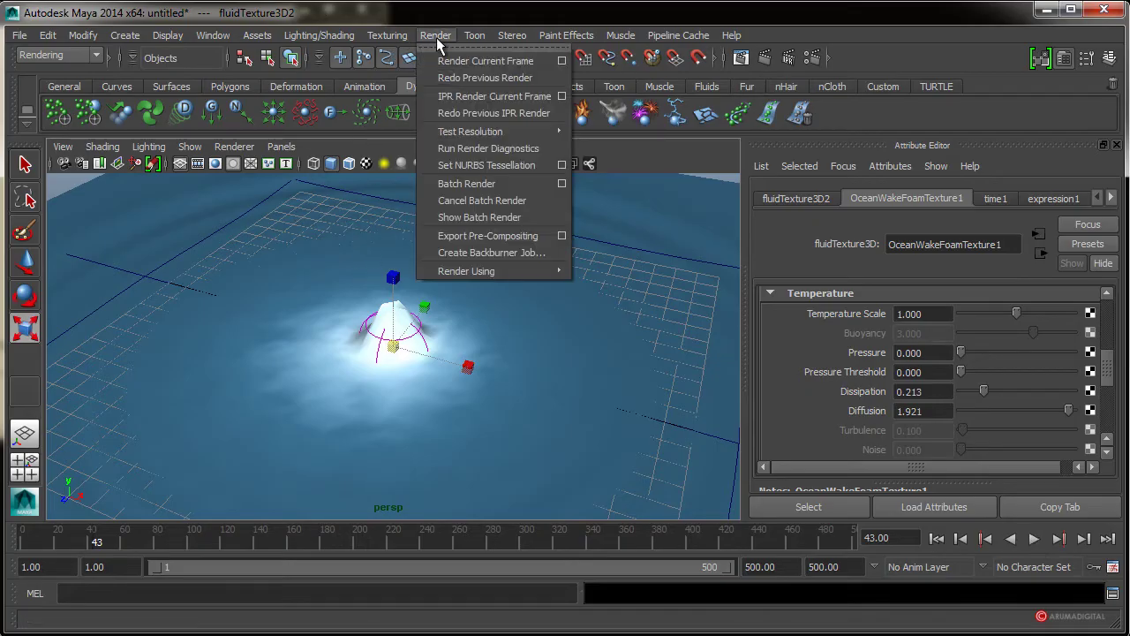
click(468, 55)
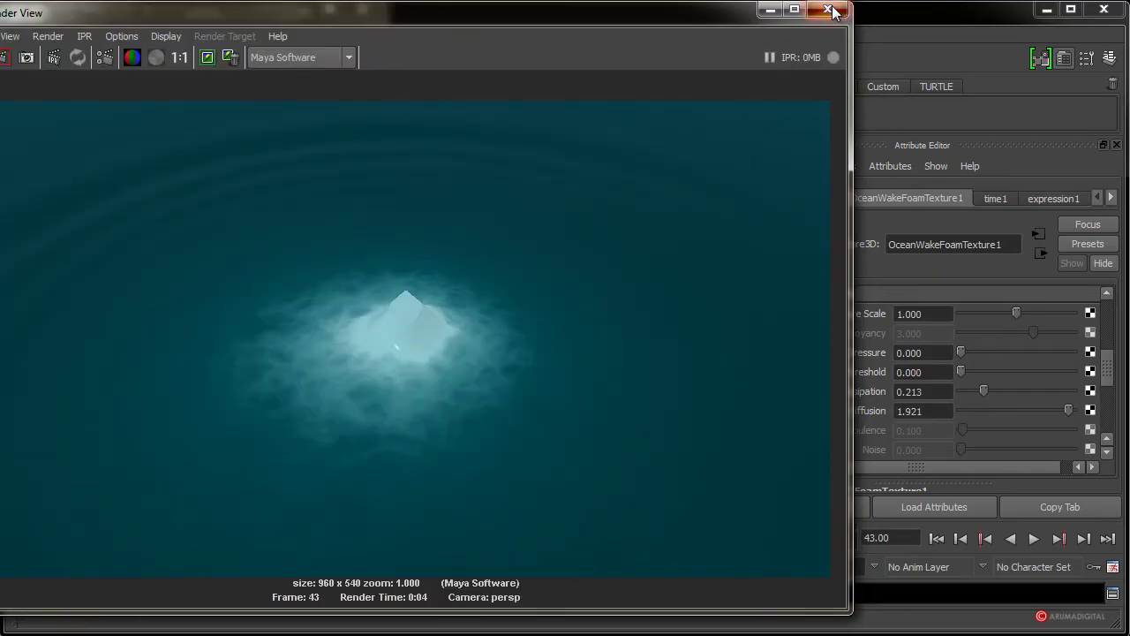
click(827, 8)
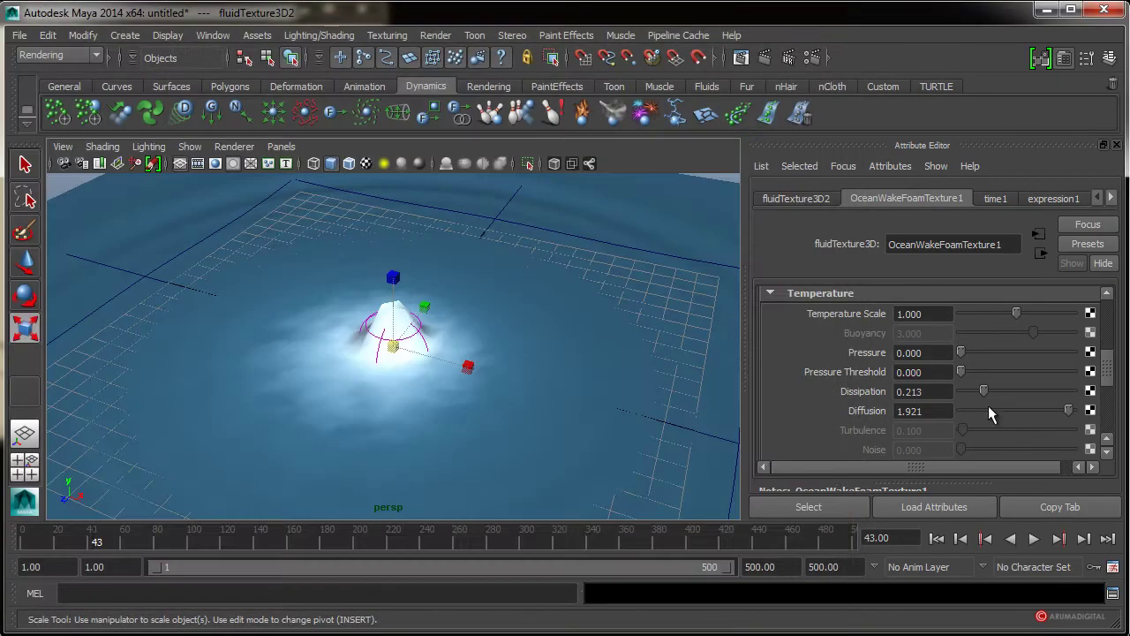
- Set temperature Diffusion to 2.000 and replay the simulation to frame 102
drag(1069, 414, 1084, 413)
click(936, 539)
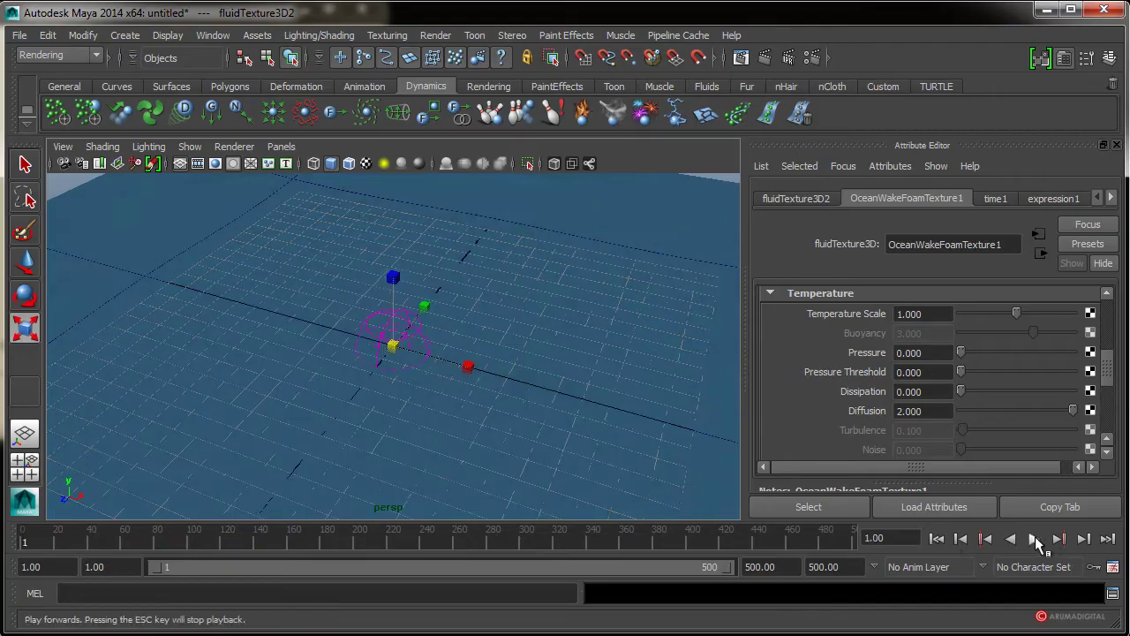
click(1034, 539)
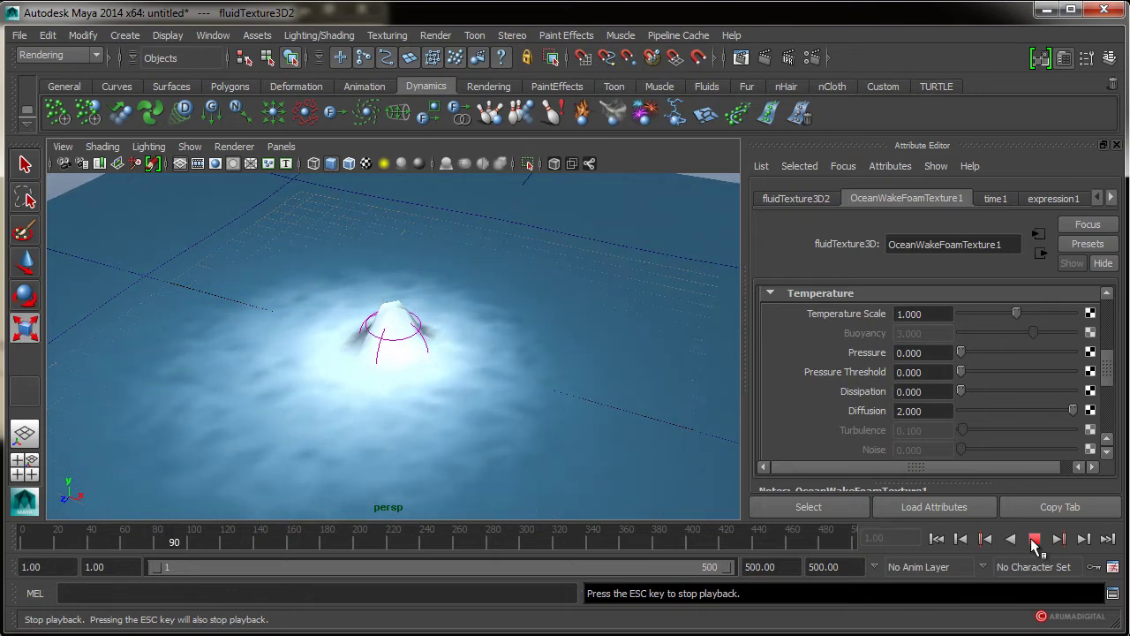
click(1035, 540)
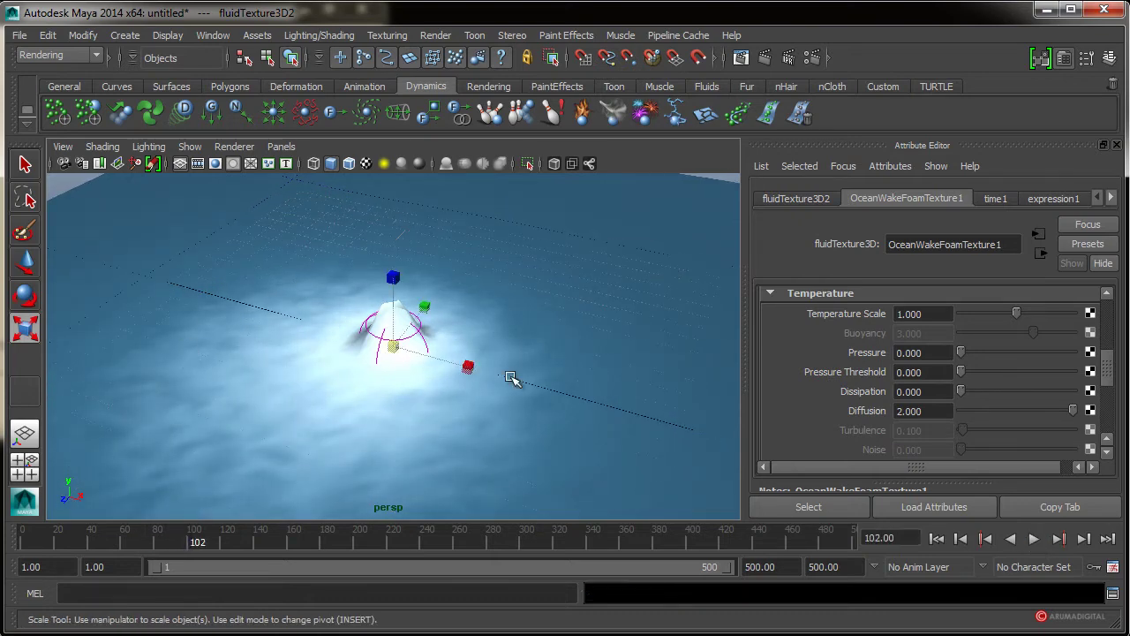
- Test-render frame 102 at 960 x 540, inspect the foam, and close Render View
click(428, 37)
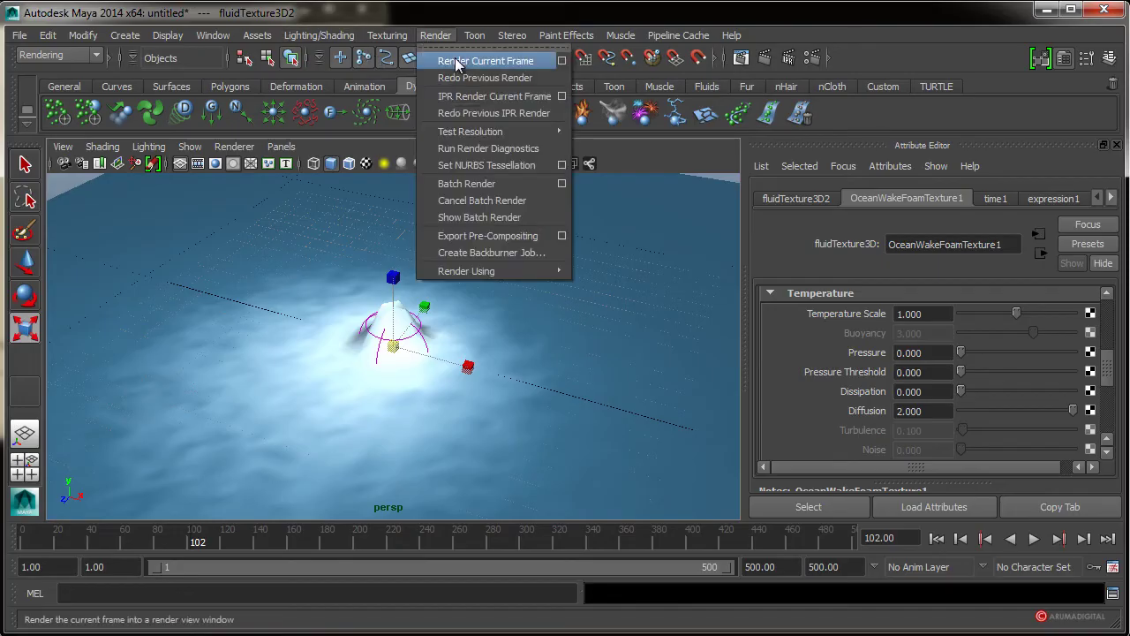
click(441, 59)
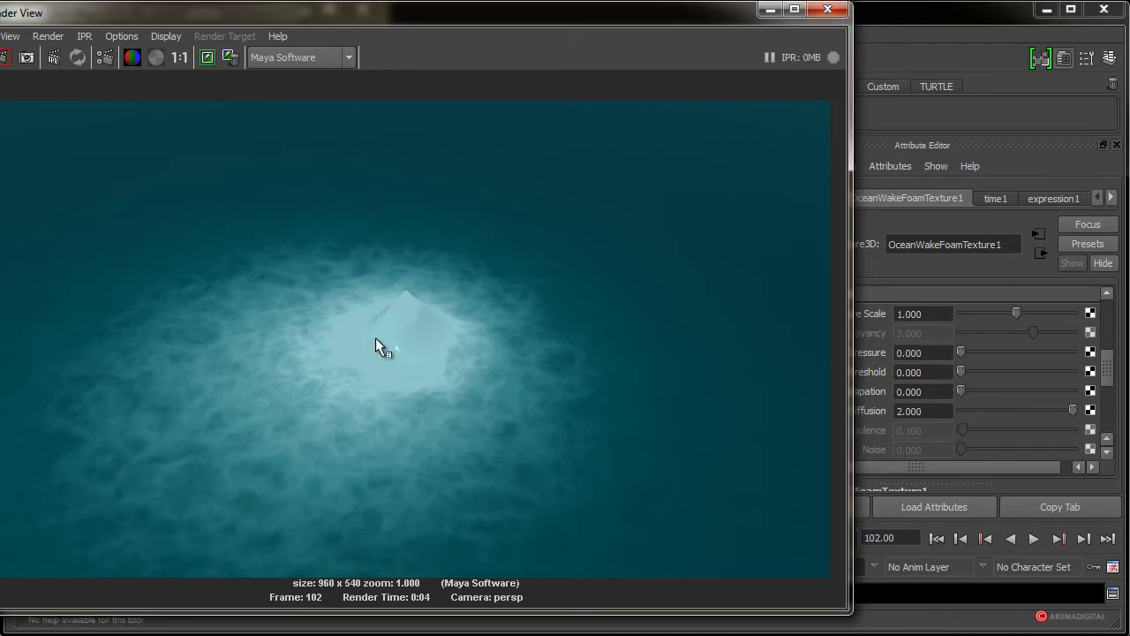
click(827, 10)
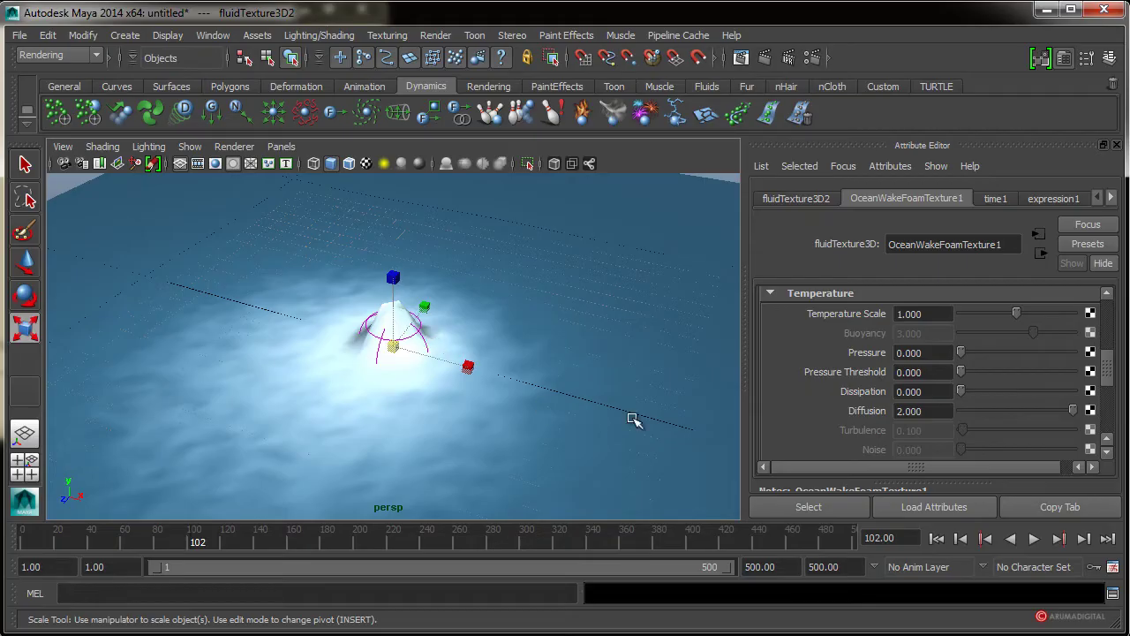
- Collapse Temperature, check Opacity Tex Gain under Textures, then select oceanPlane1 in the Outliner
click(914, 294)
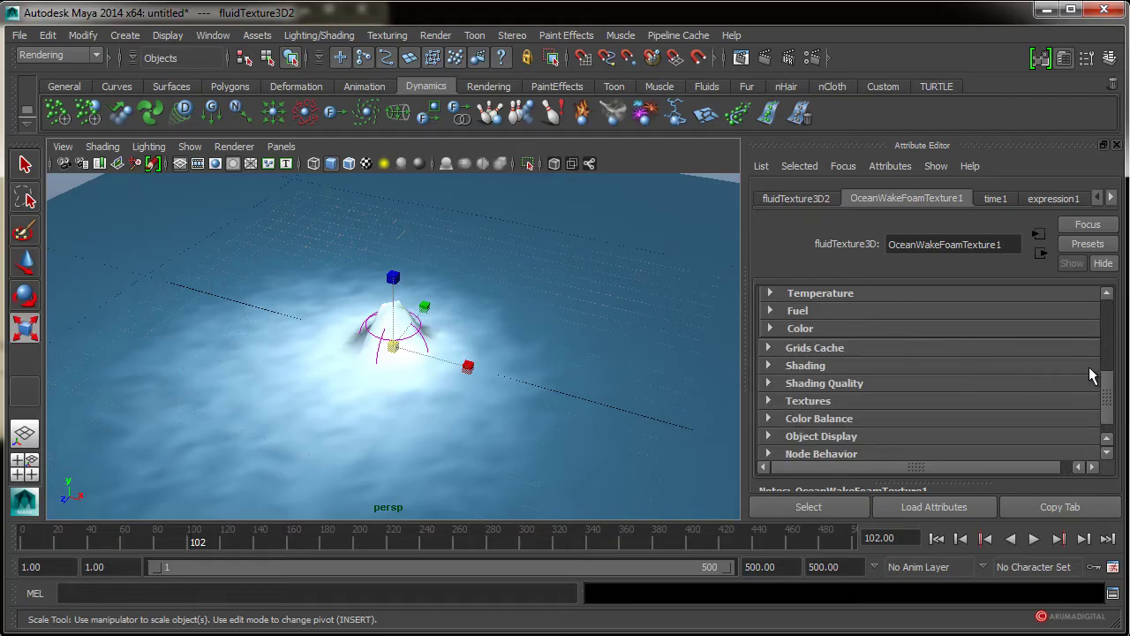
scroll(1110, 381, down, 1)
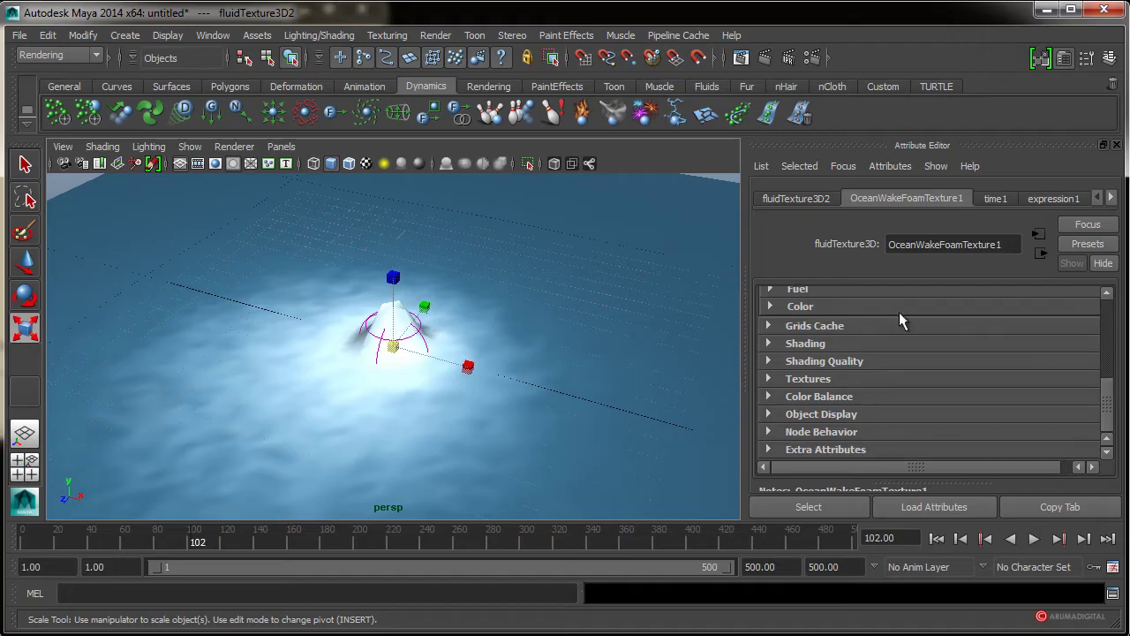
click(811, 379)
mouse_move(1100, 353)
mouse_down()
mouse_move(1110, 375)
mouse_move(1106, 365)
mouse_up()
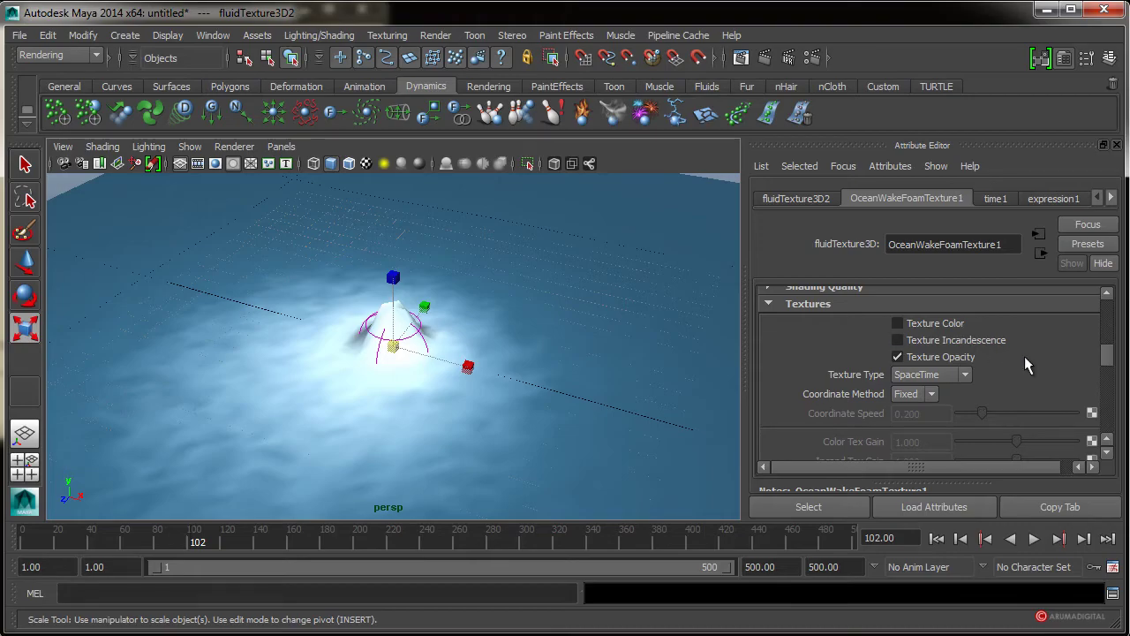
drag(1109, 354, 1107, 366)
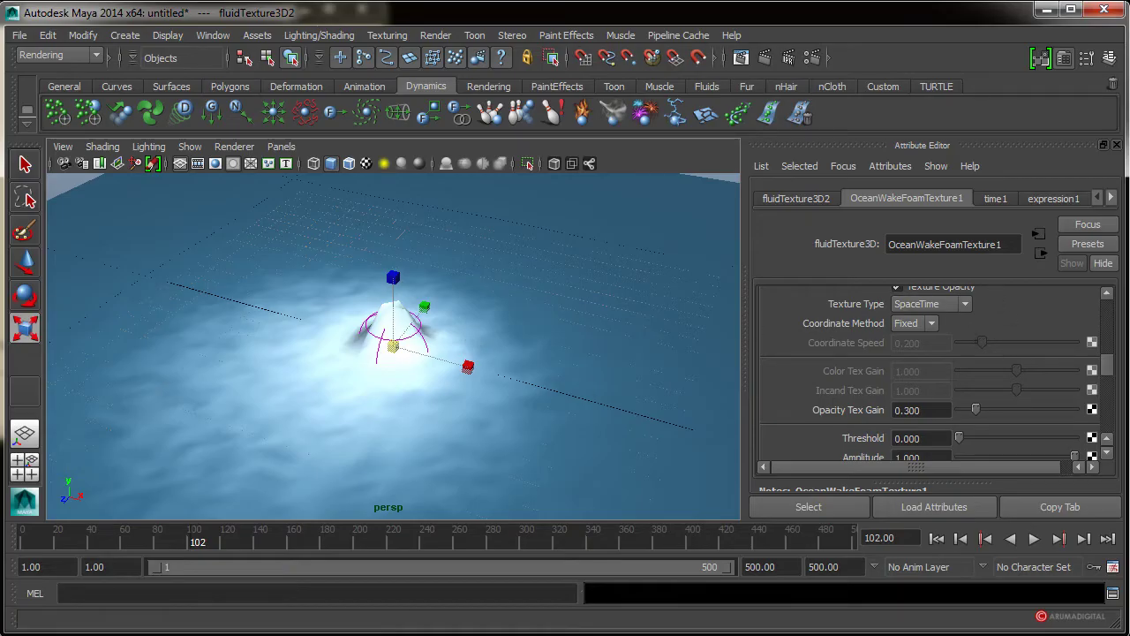
drag(270, 77, 18, 80)
click(212, 208)
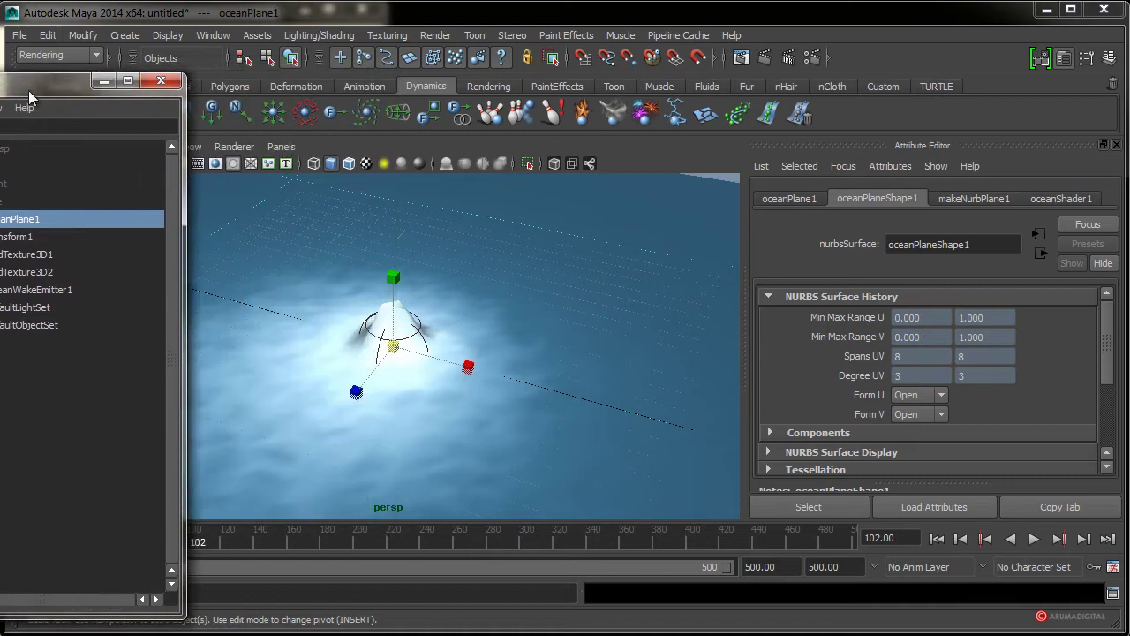
- Show oceanShader1's attributes and look through its Specular Shading settings
click(1059, 198)
drag(1105, 388, 1121, 438)
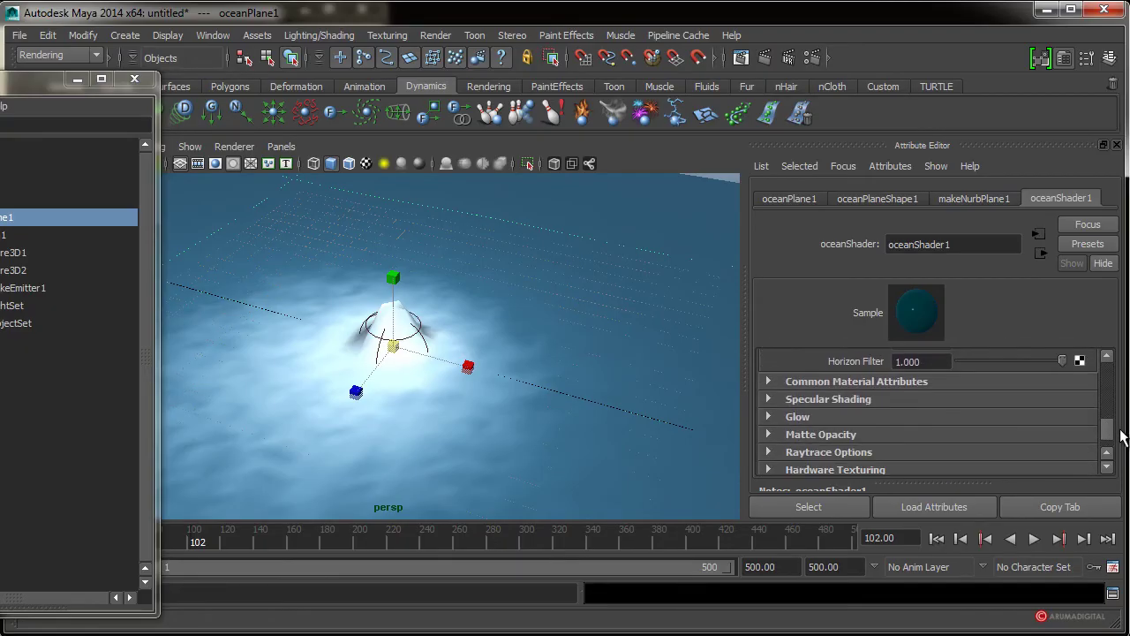
click(767, 399)
scroll(763, 429, down, 3)
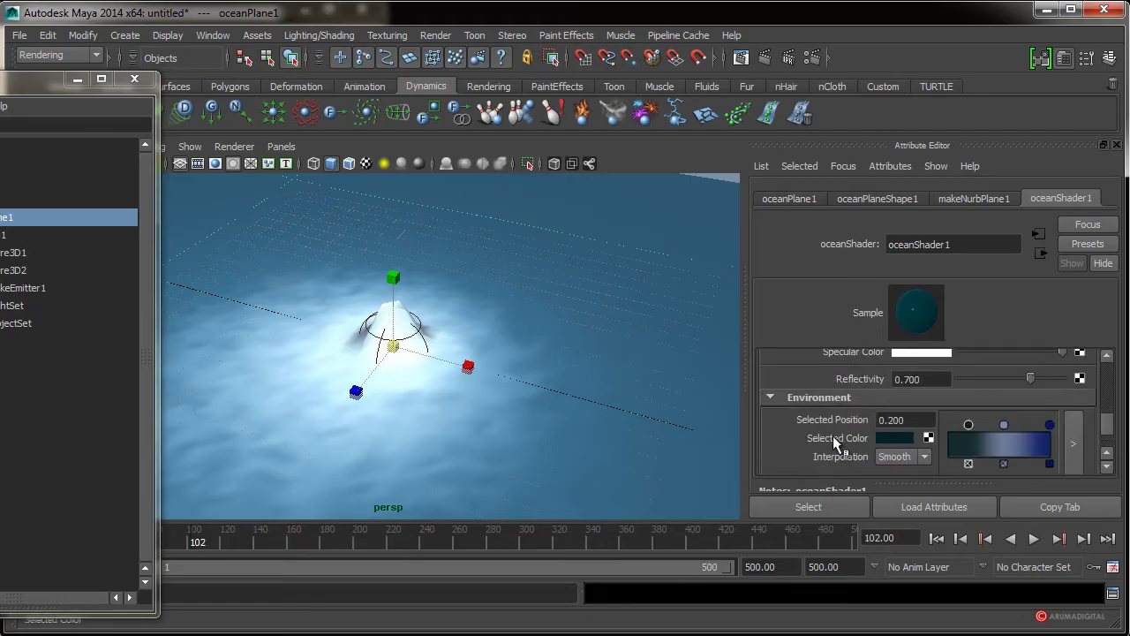
scroll(833, 435, down, 2)
scroll(838, 403, up, 2)
scroll(863, 418, down, 1)
scroll(863, 418, down, 1)
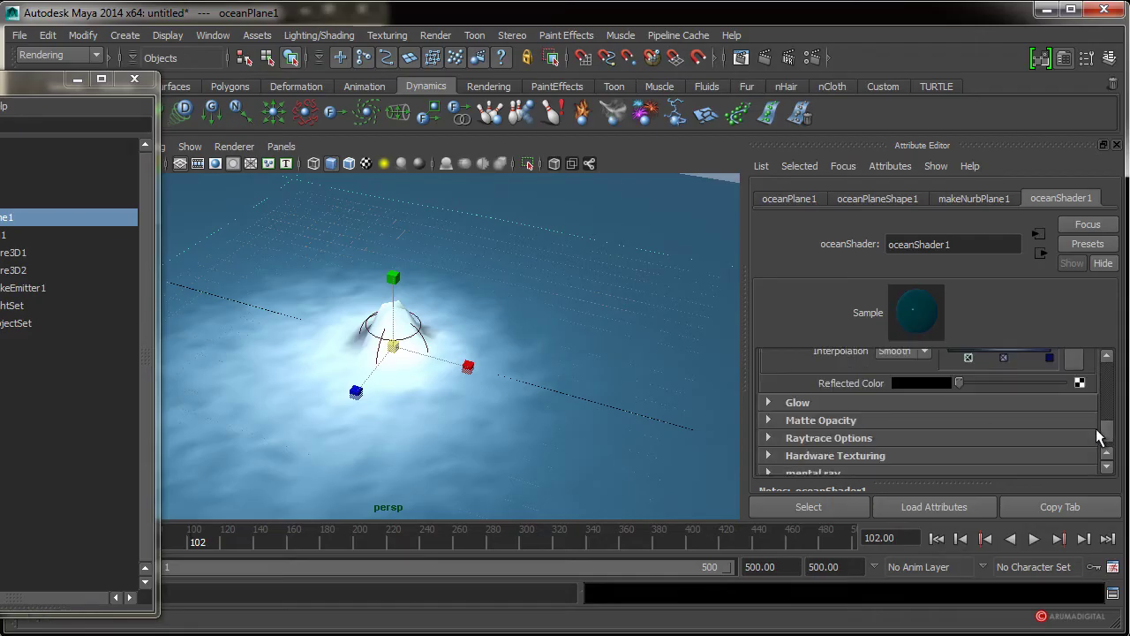
drag(1099, 436, 1110, 426)
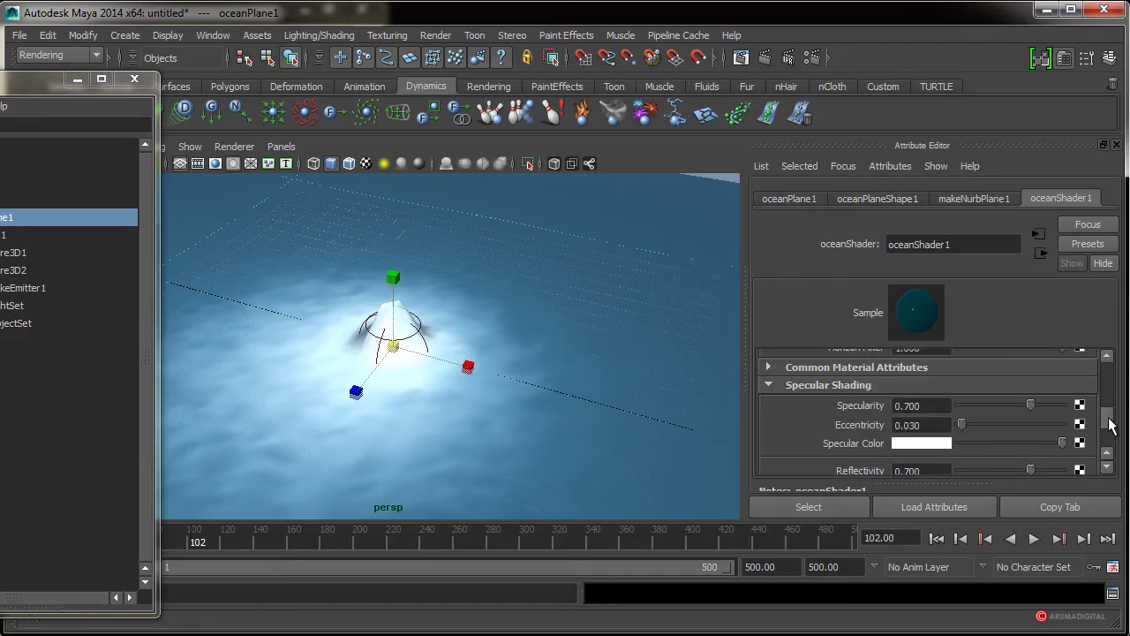
scroll(1111, 425, up, 1)
scroll(1109, 425, up, 1)
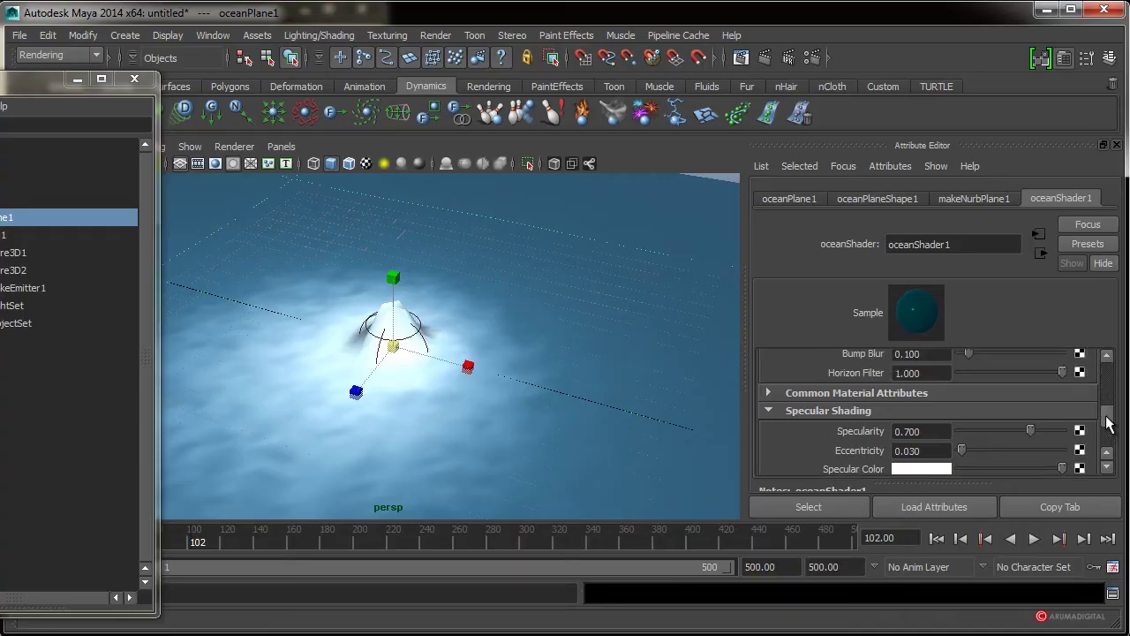
scroll(1105, 424, up, 2)
- Expand oceanShader1's Common Material Attributes to reach the Foam Color swatch
click(861, 419)
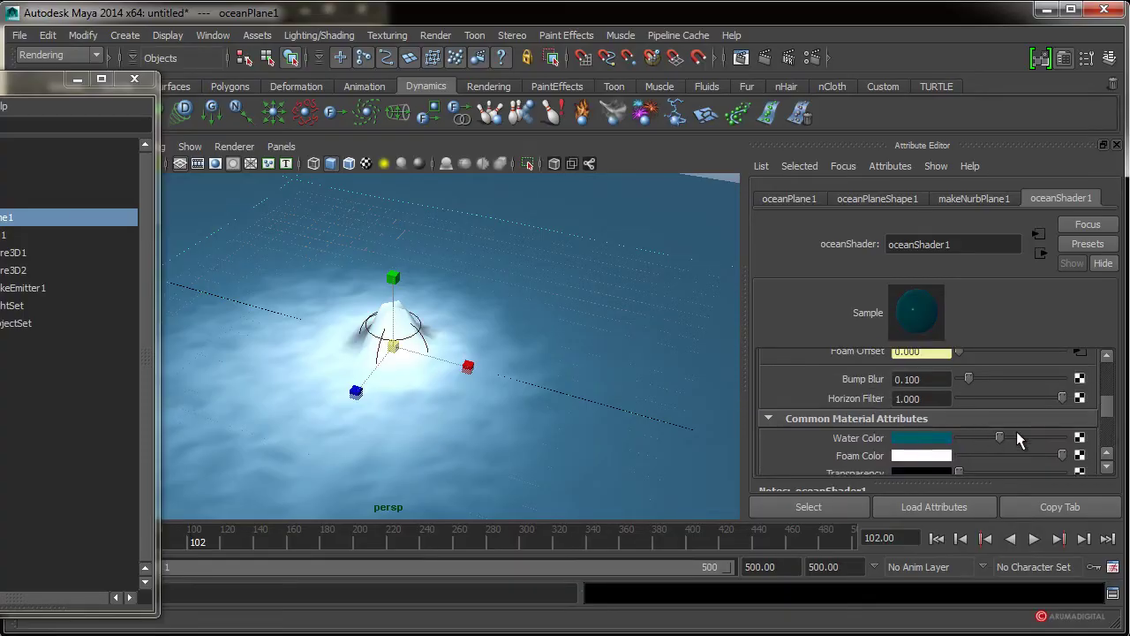
scroll(1113, 416, down, 2)
scroll(1110, 416, down, 2)
scroll(1111, 417, down, 2)
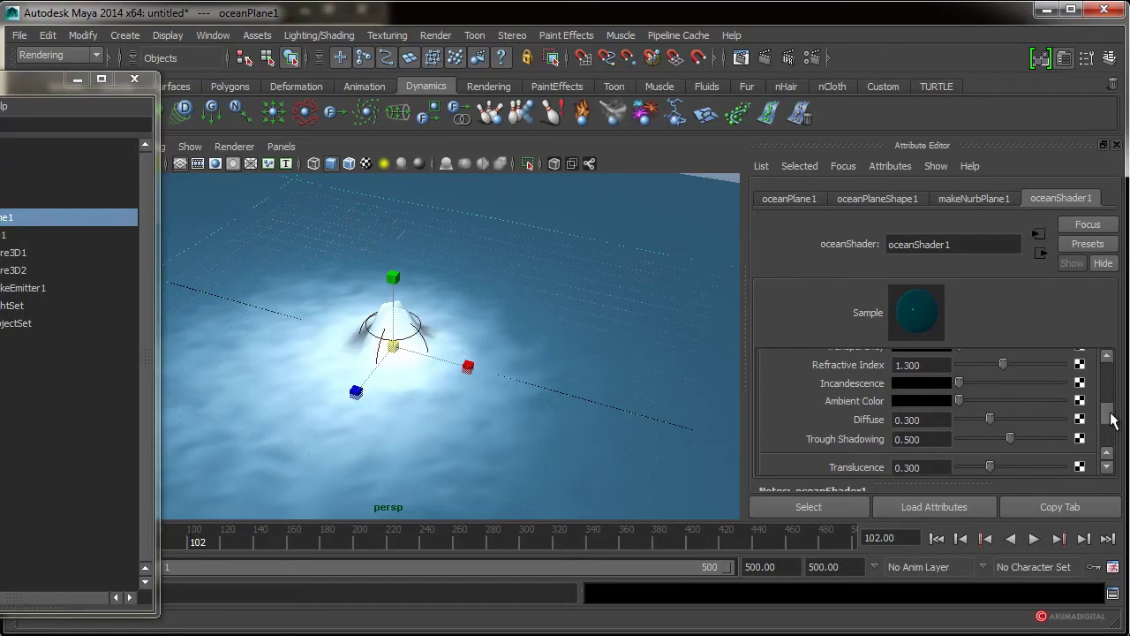
scroll(1099, 414, up, 2)
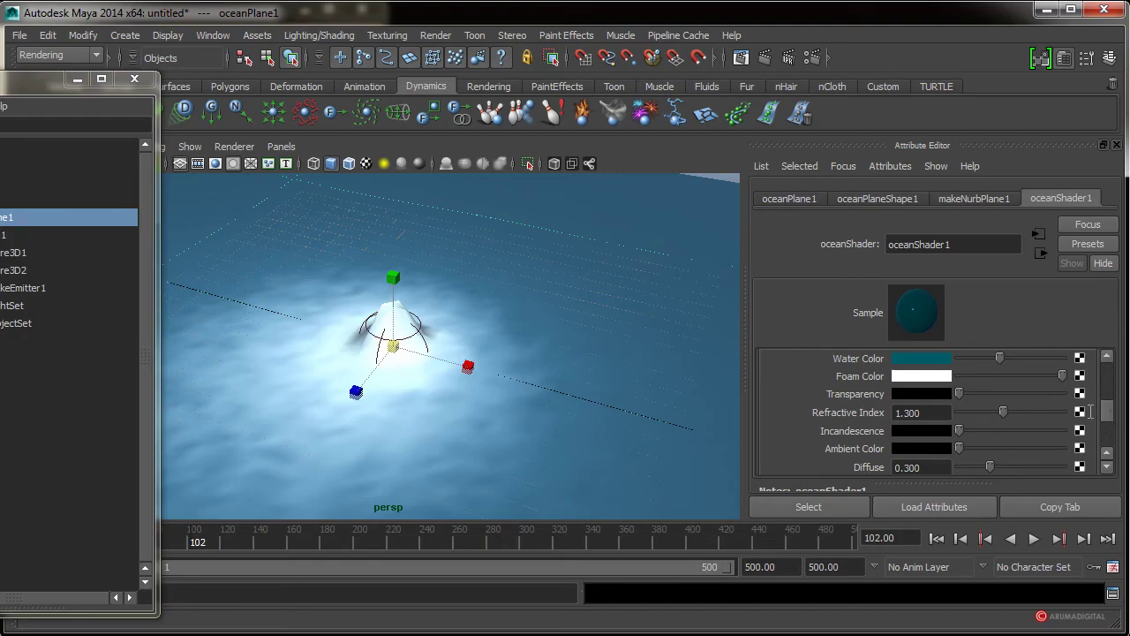
- Set the Foam Color to red and render the current frame to preview it
click(925, 376)
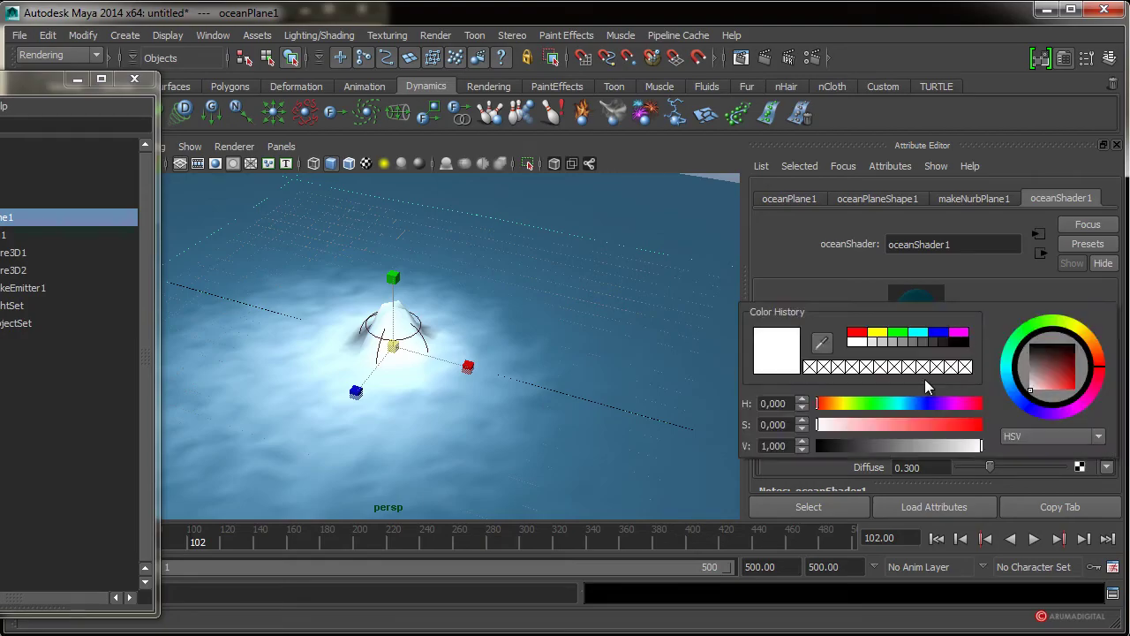
mouse_move(1050, 364)
mouse_down()
mouse_move(1058, 391)
mouse_move(1074, 349)
mouse_up()
click(436, 36)
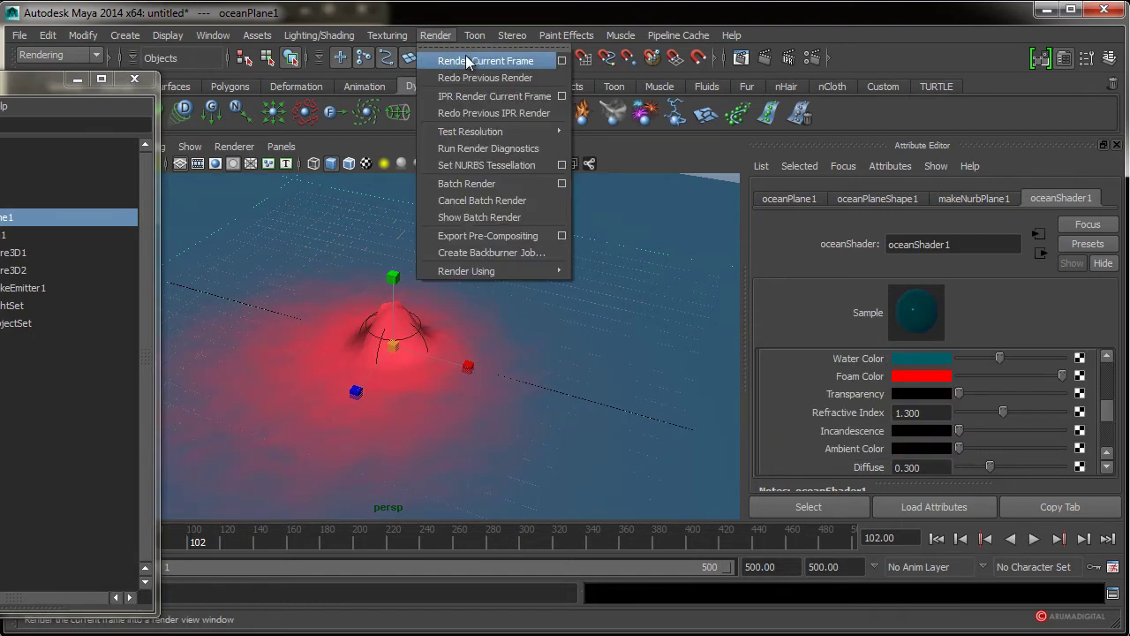
click(468, 64)
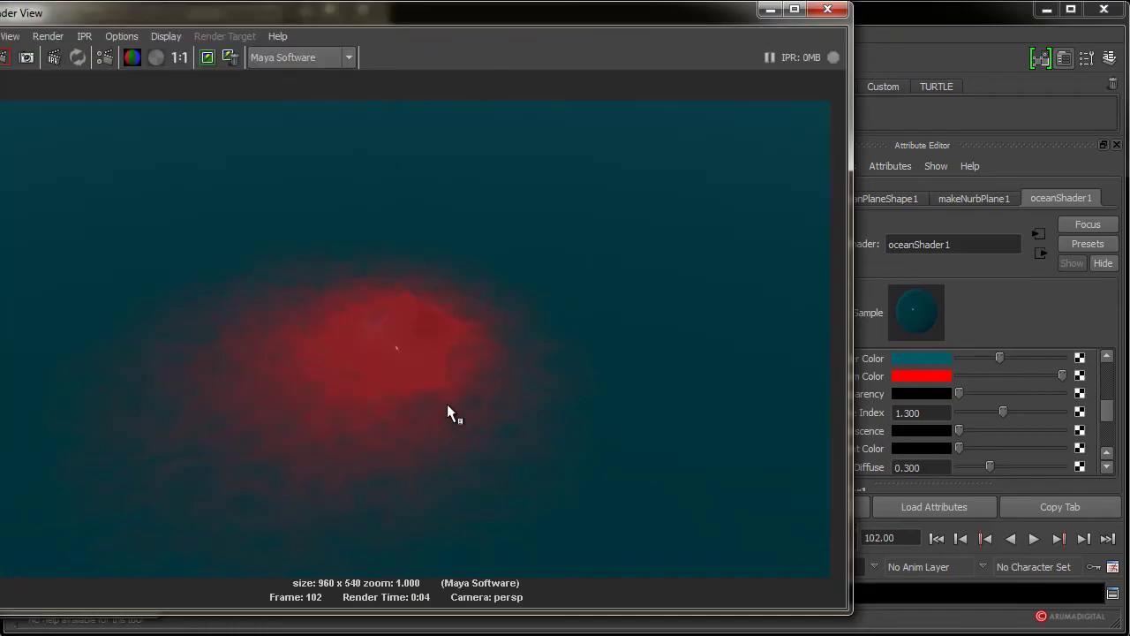
click(827, 9)
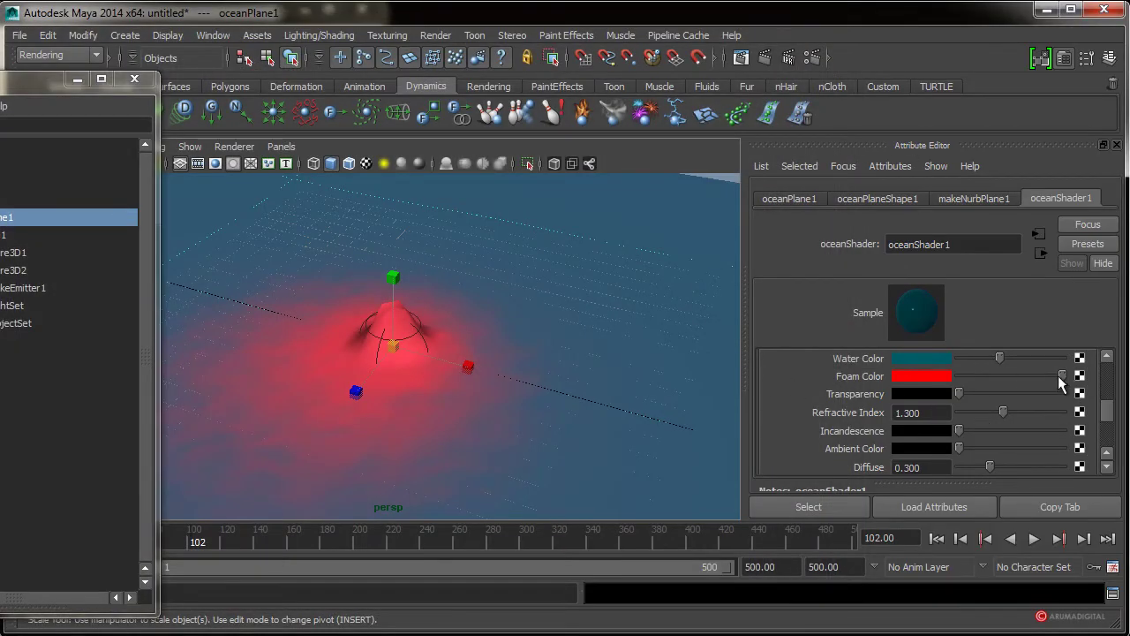
- Restore a white Foam Color and bring the Outliner fully on screen
click(941, 385)
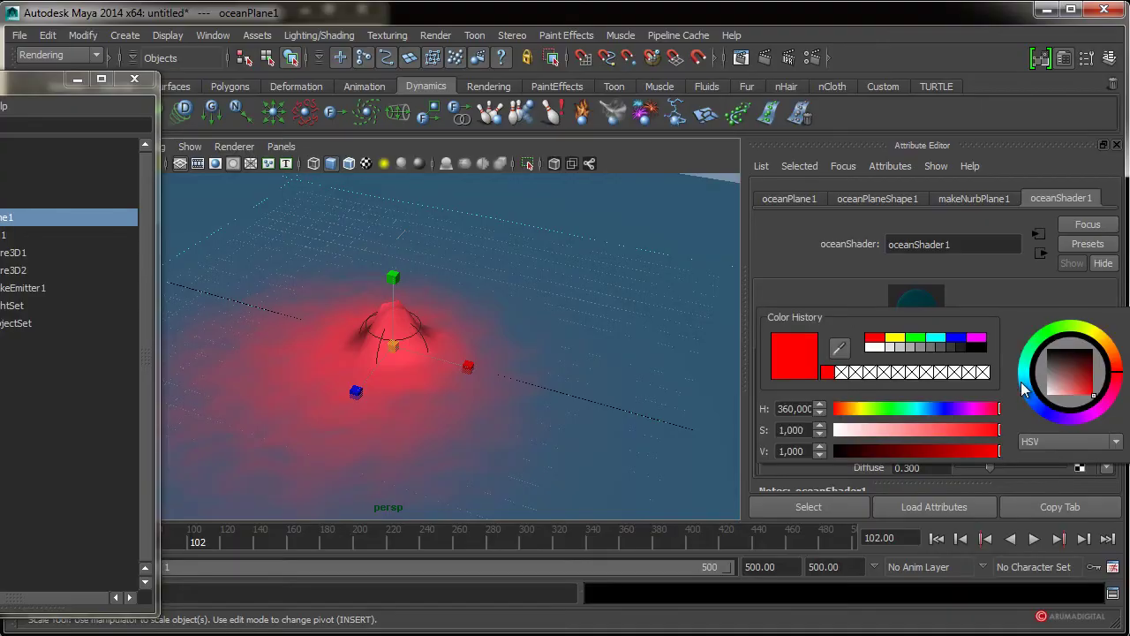
drag(1053, 366, 1024, 419)
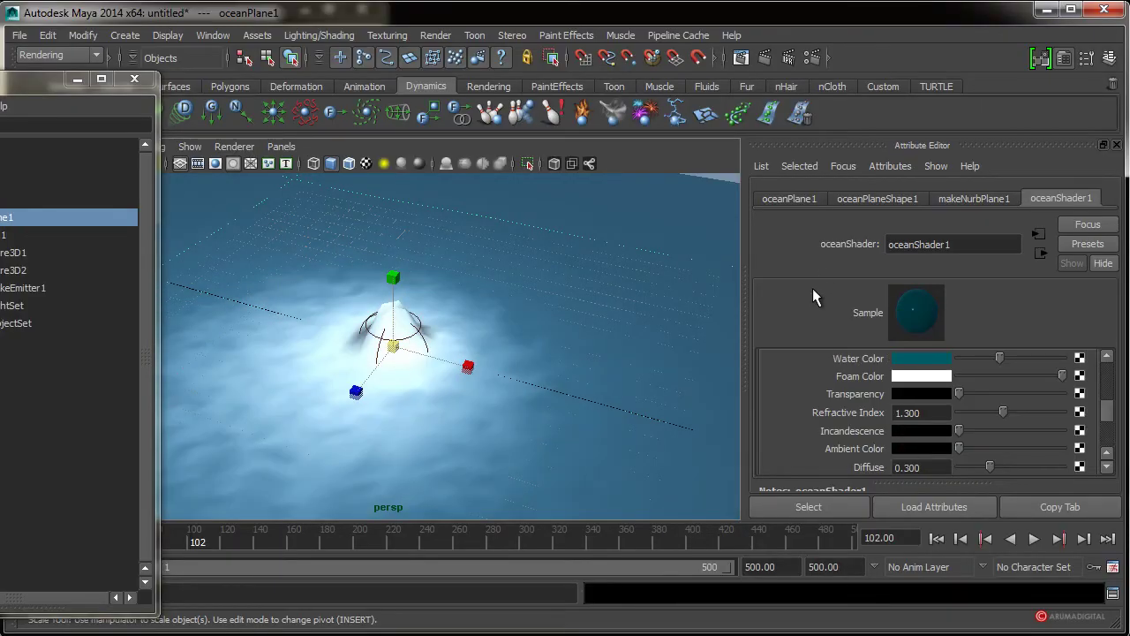
drag(26, 78, 151, 79)
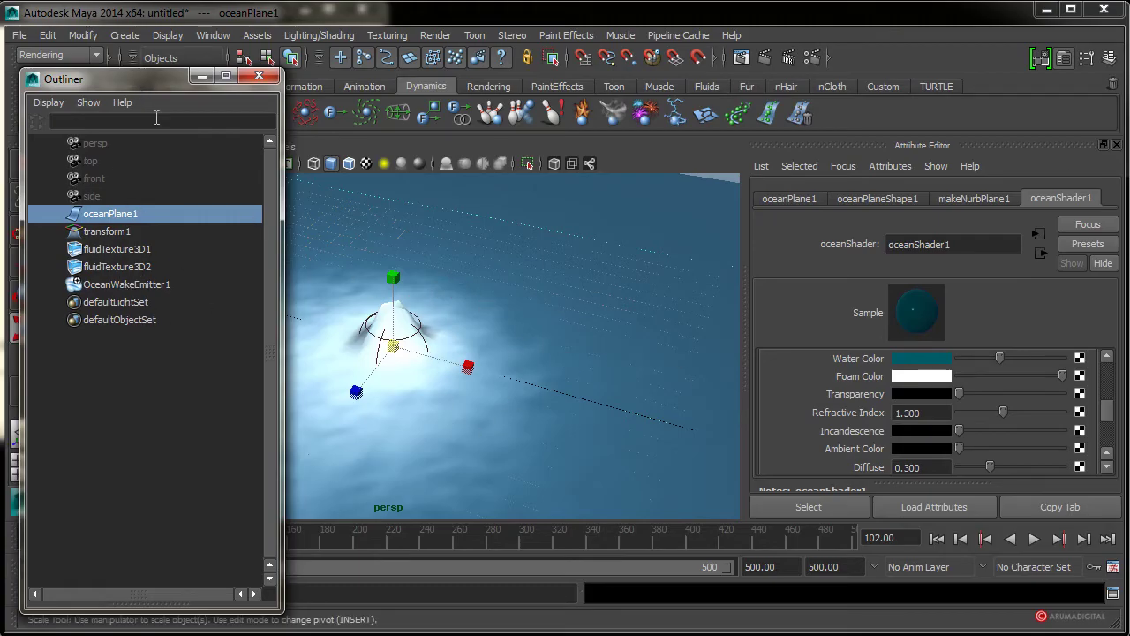
- Select fluidTexture3D2 in the Outliner, then close the Outliner
drag(149, 88, 164, 86)
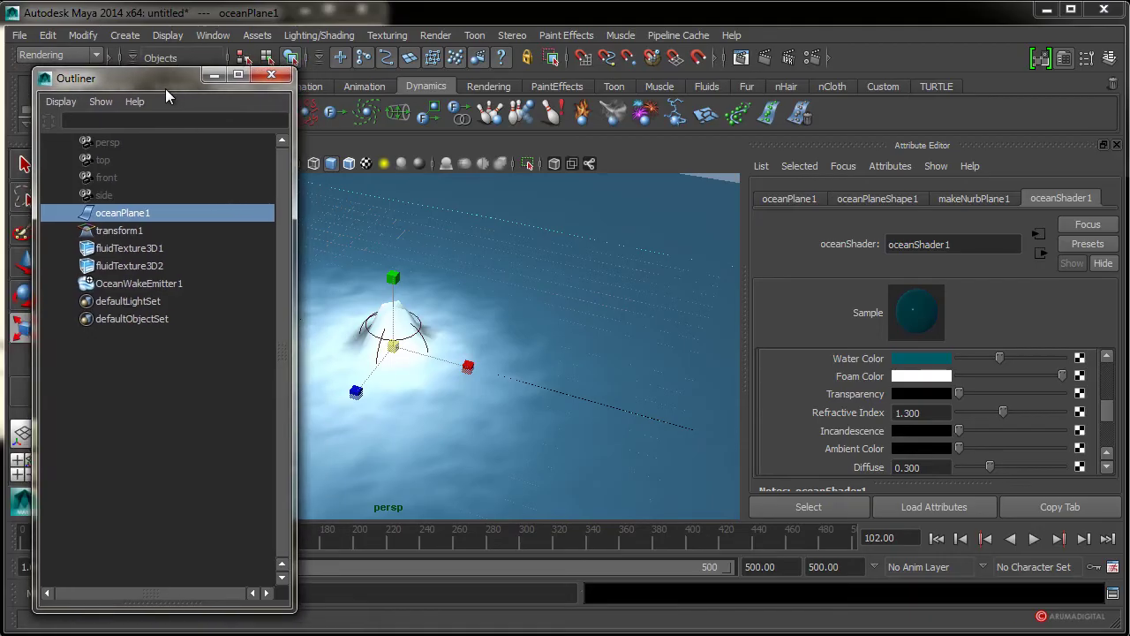
click(124, 266)
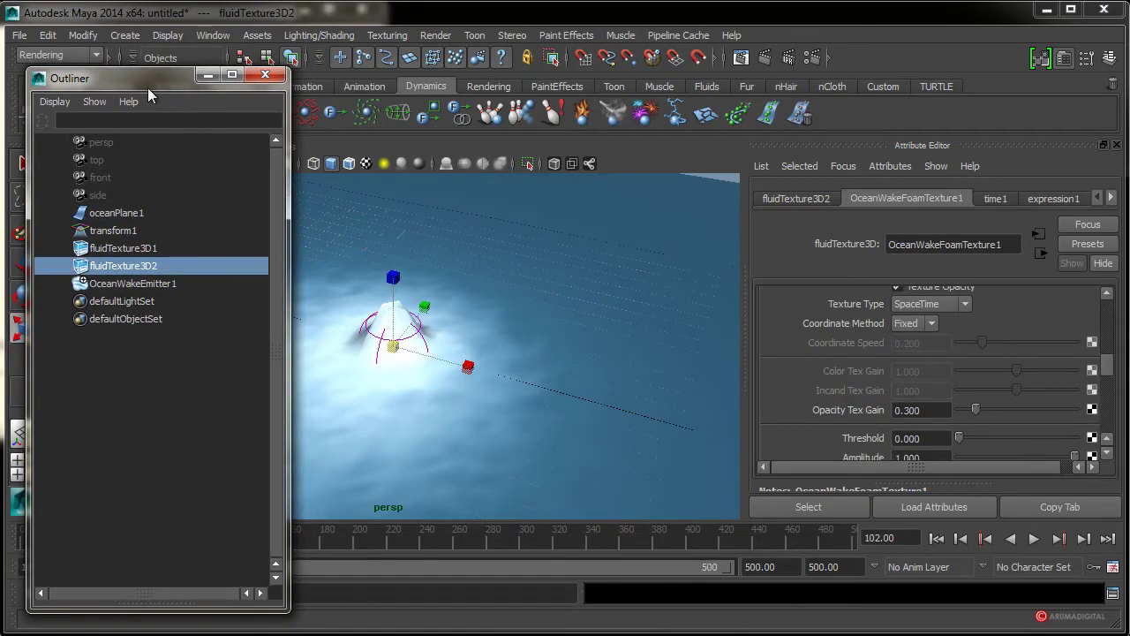
drag(148, 87, 4, 96)
scroll(1105, 366, up, 2)
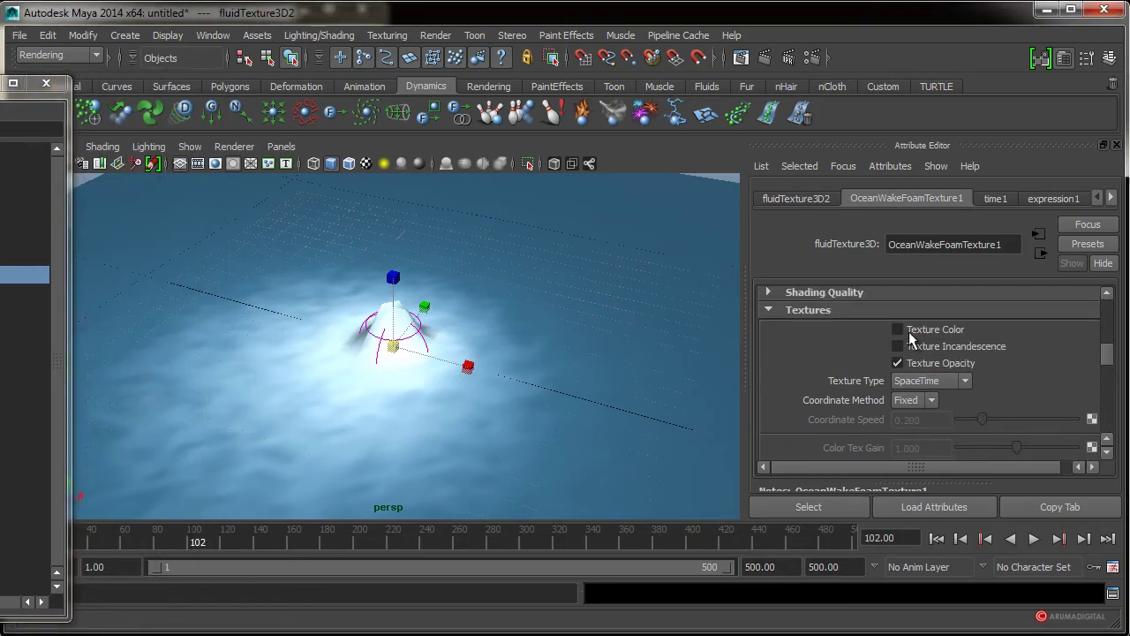
scroll(1108, 362, down, 2)
scroll(1117, 380, down, 1)
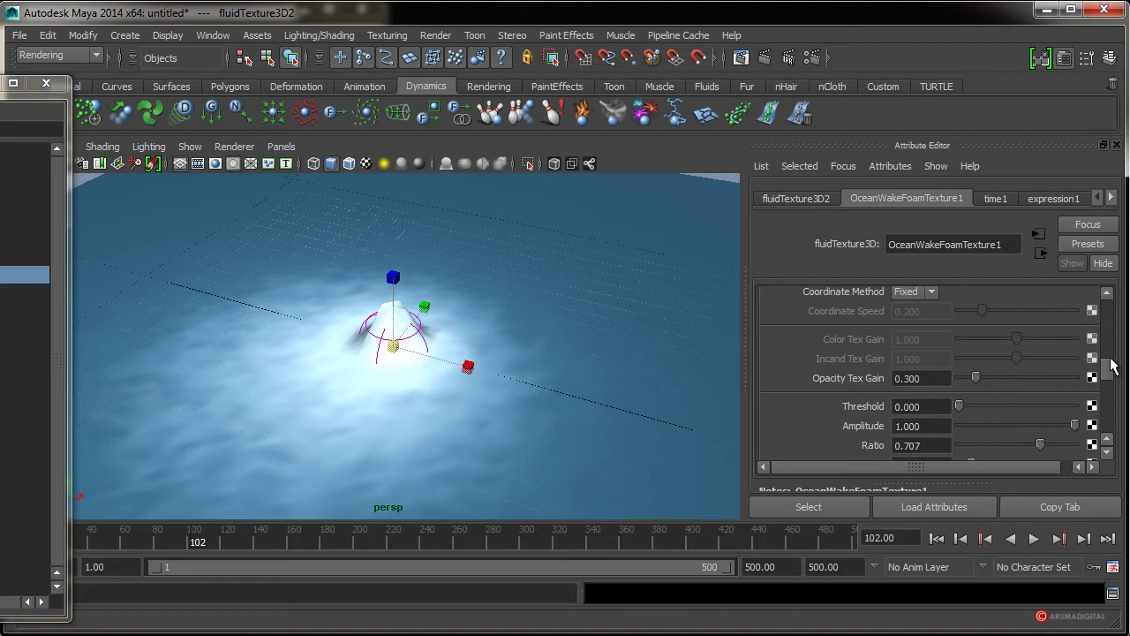
scroll(1110, 365, up, 2)
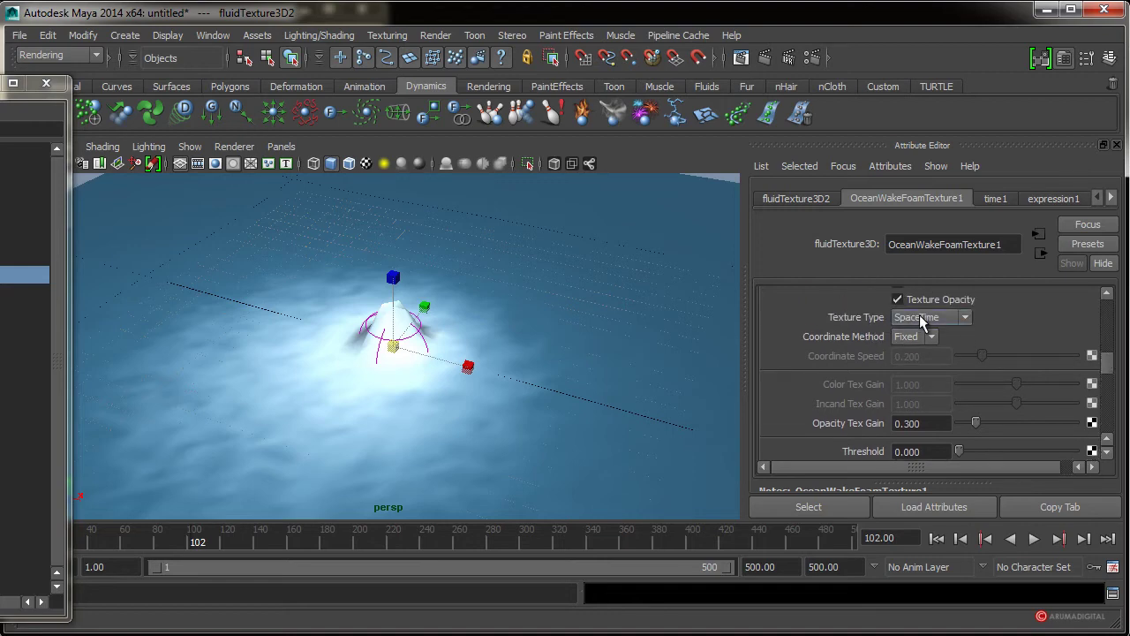
key(alt+F4)
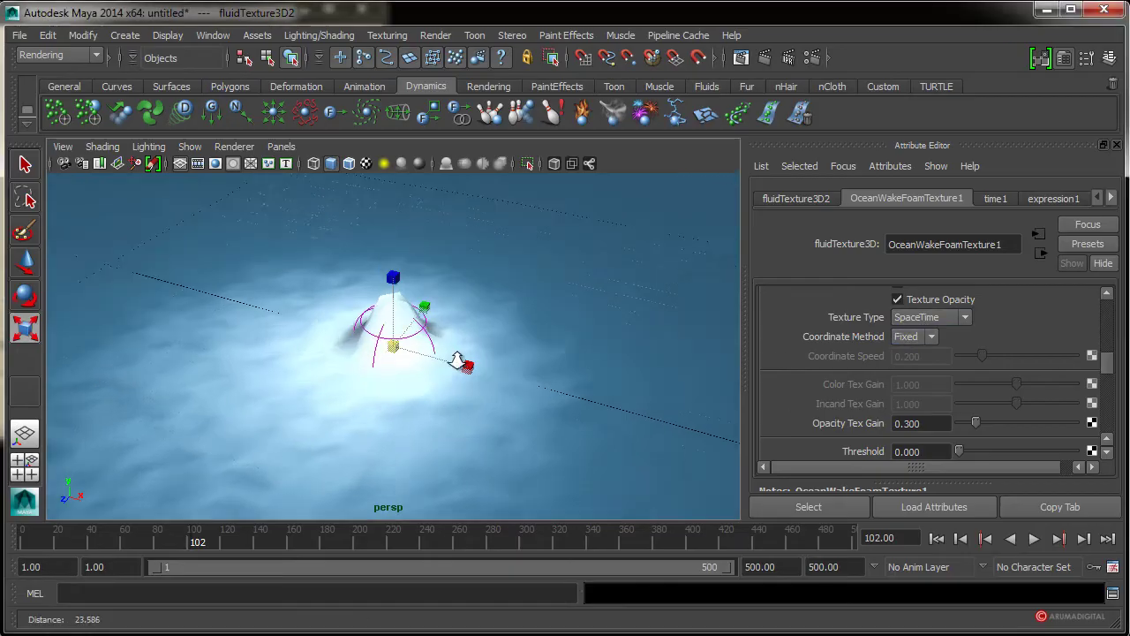
- Set the opacity Texture Type to Billow and render the current frame
click(962, 317)
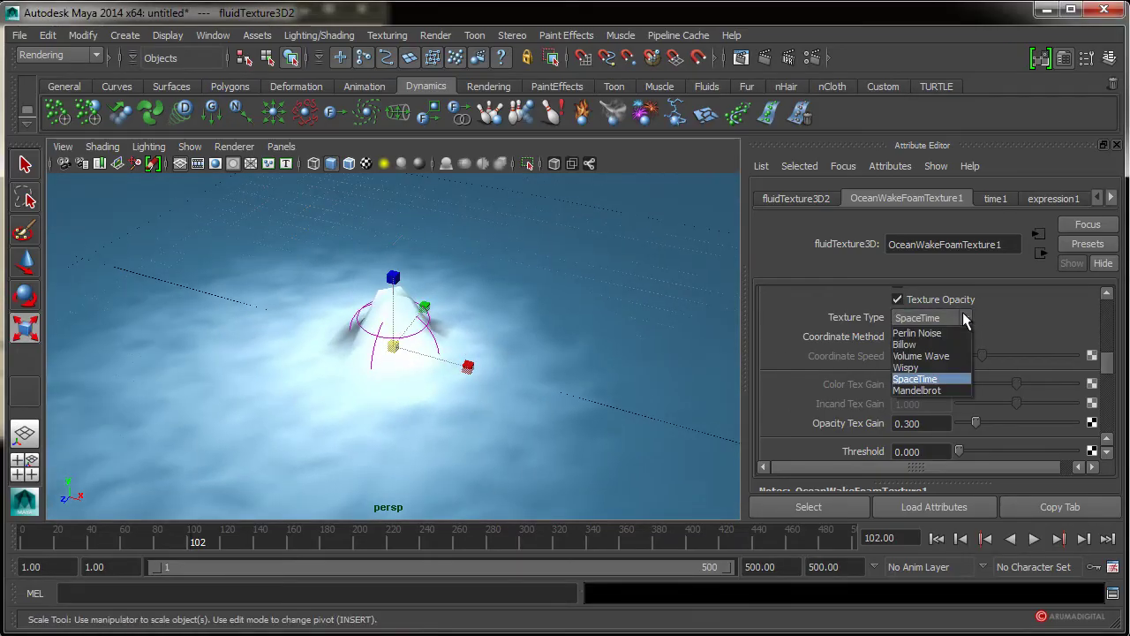
click(923, 348)
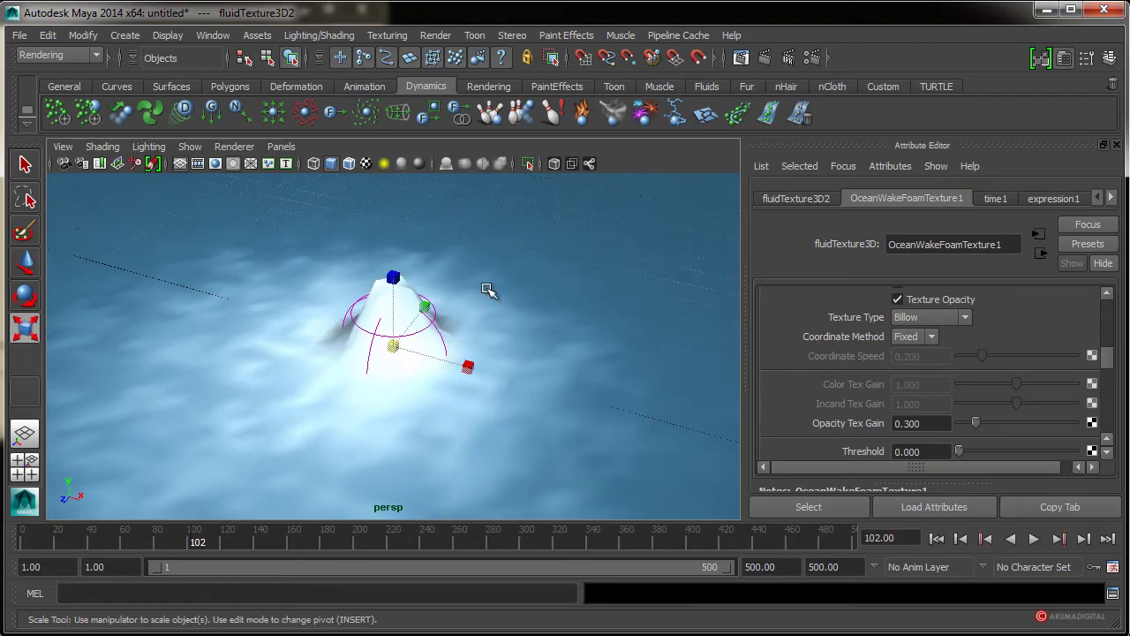
click(435, 35)
click(460, 57)
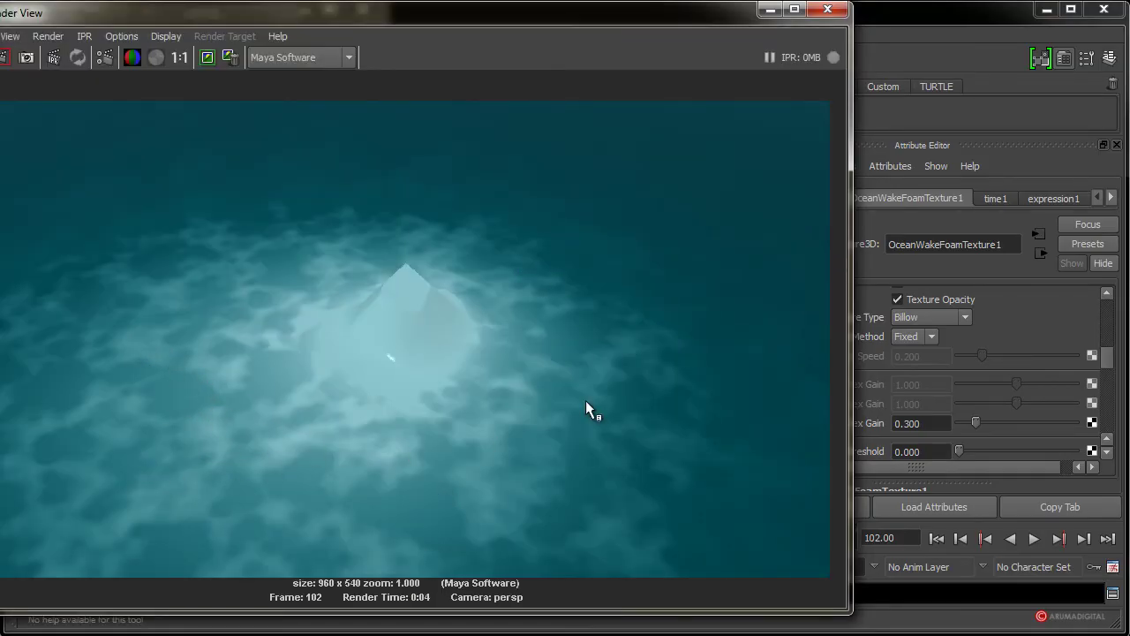
- Close the Render View and switch the viewport renderer to Viewport 2.0
click(828, 9)
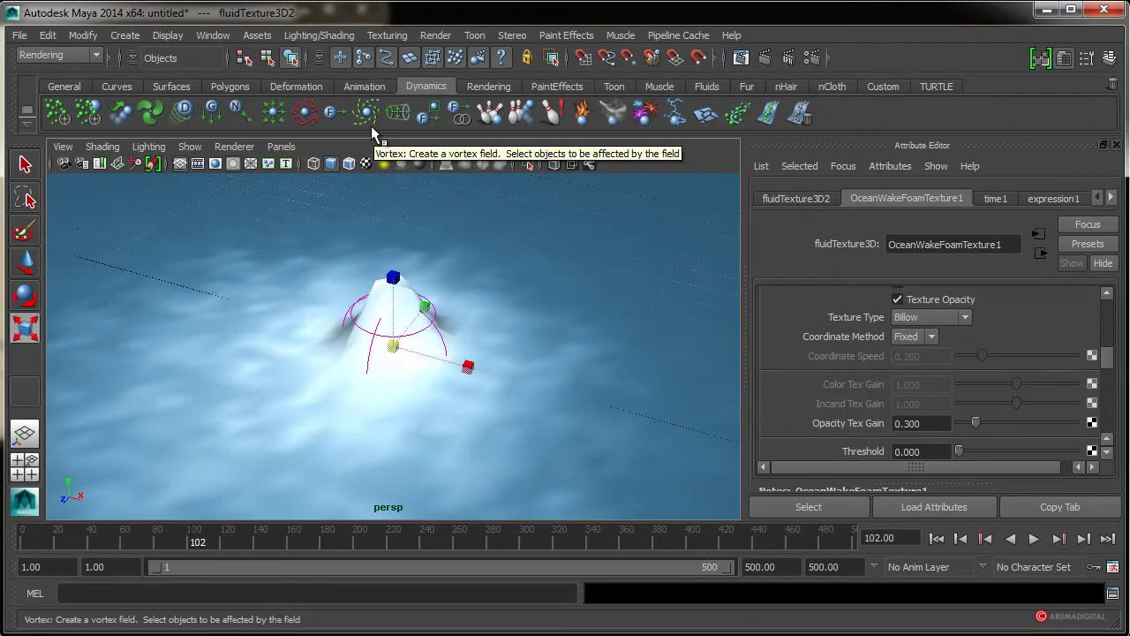
click(234, 146)
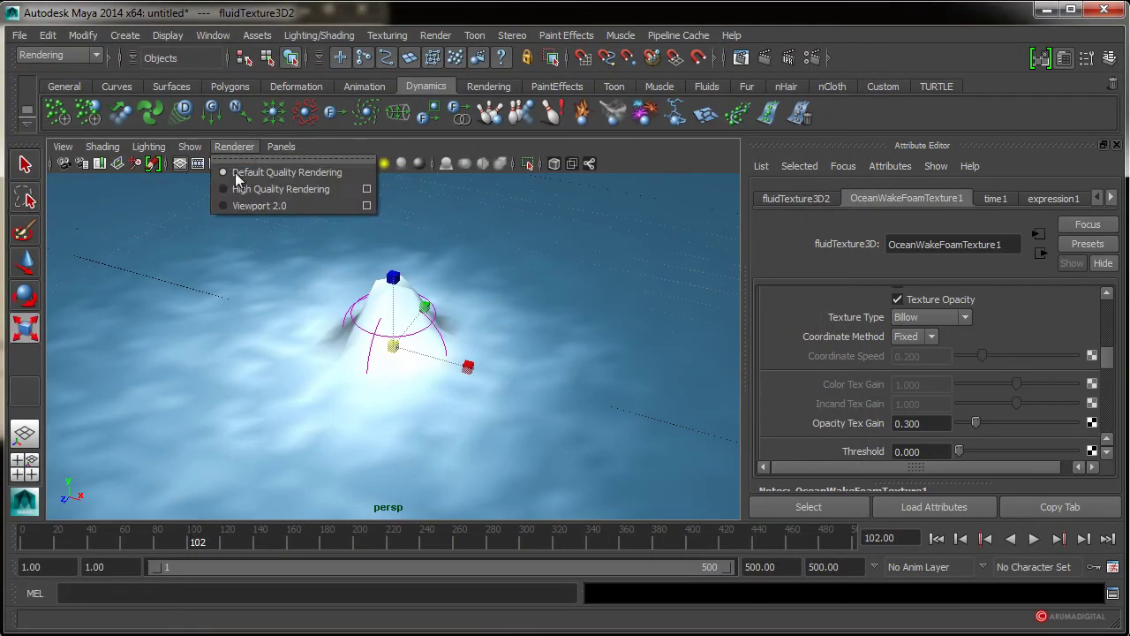
click(242, 207)
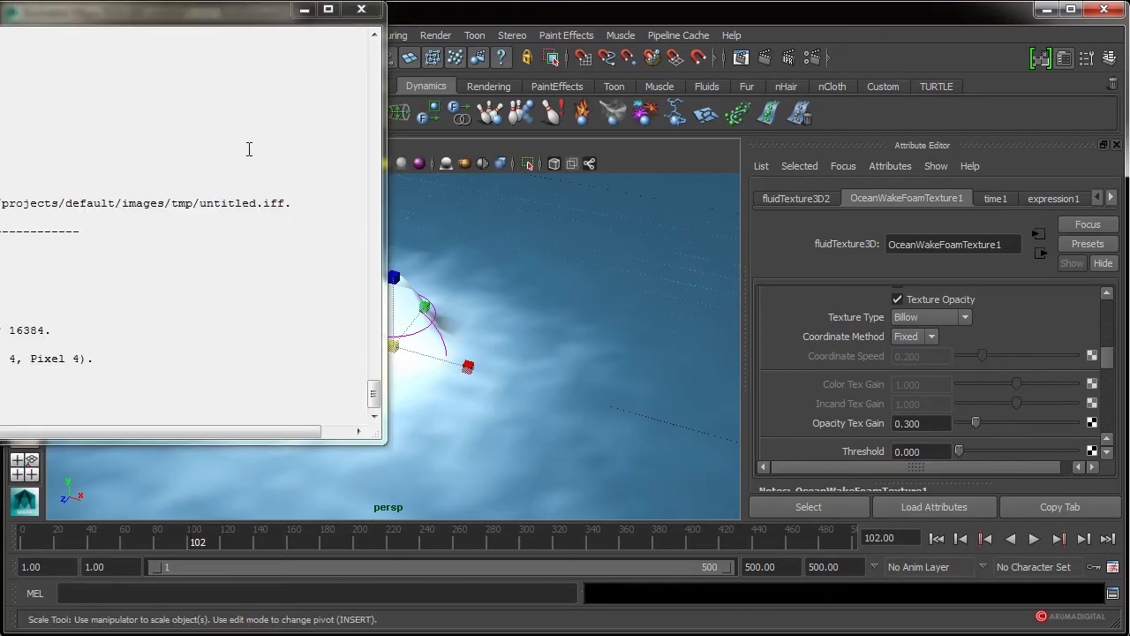
click(304, 10)
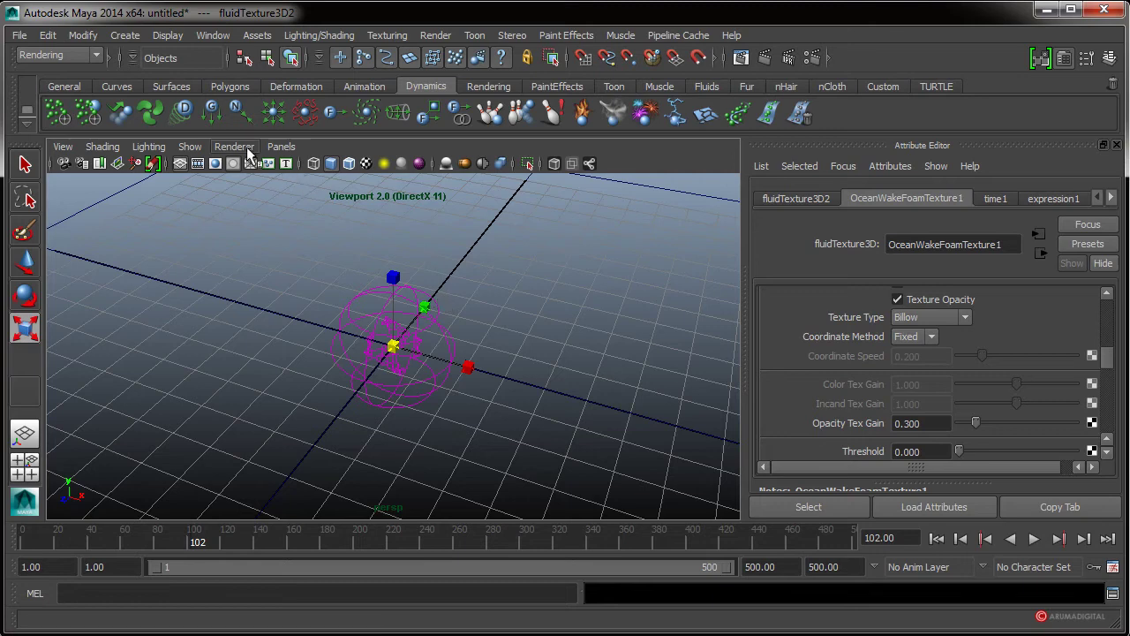
- Try High Quality Rendering, then return the viewport to Default Quality Rendering
click(247, 148)
click(267, 189)
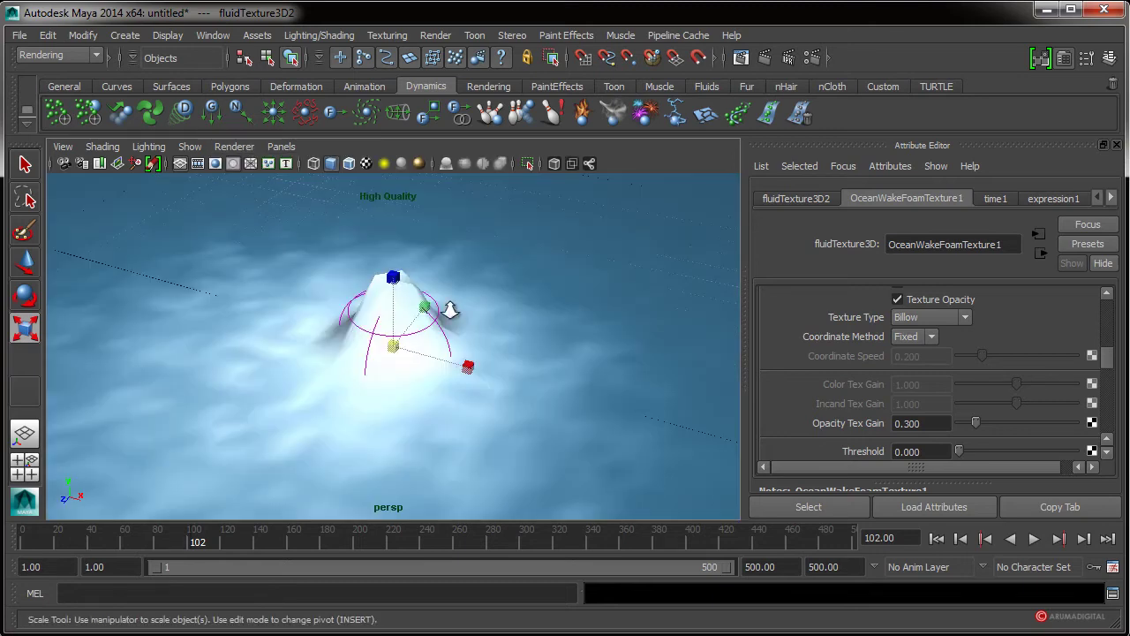
mouse_move(432, 309)
alt+mouse_down()
mouse_move(378, 309)
mouse_move(395, 321)
alt+mouse_up()
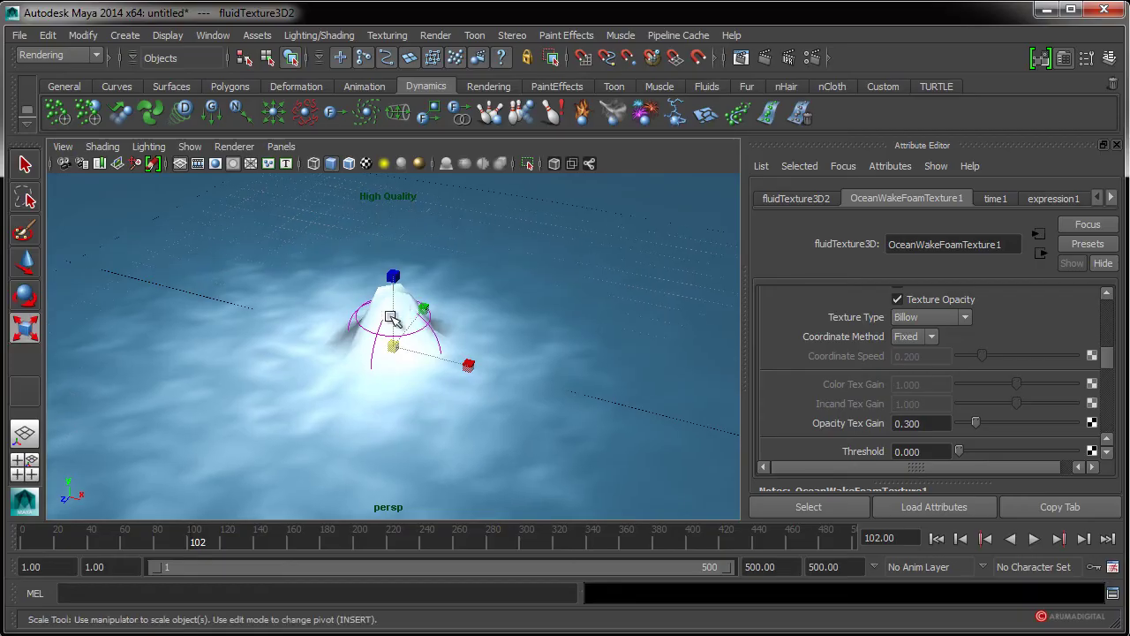
click(251, 148)
click(251, 172)
alt+drag(469, 318, 429, 340)
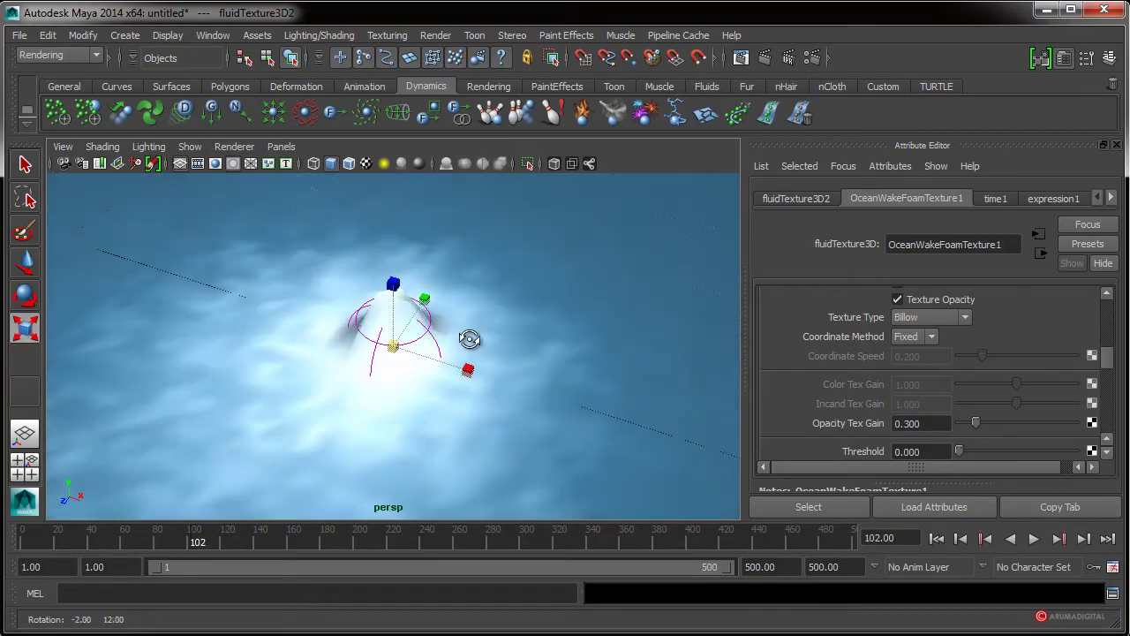
- Change the foam opacity Texture Type to Wispy
mouse_move(391, 383)
alt+mouse_down()
mouse_move(385, 361)
mouse_move(417, 363)
alt+mouse_up()
click(930, 317)
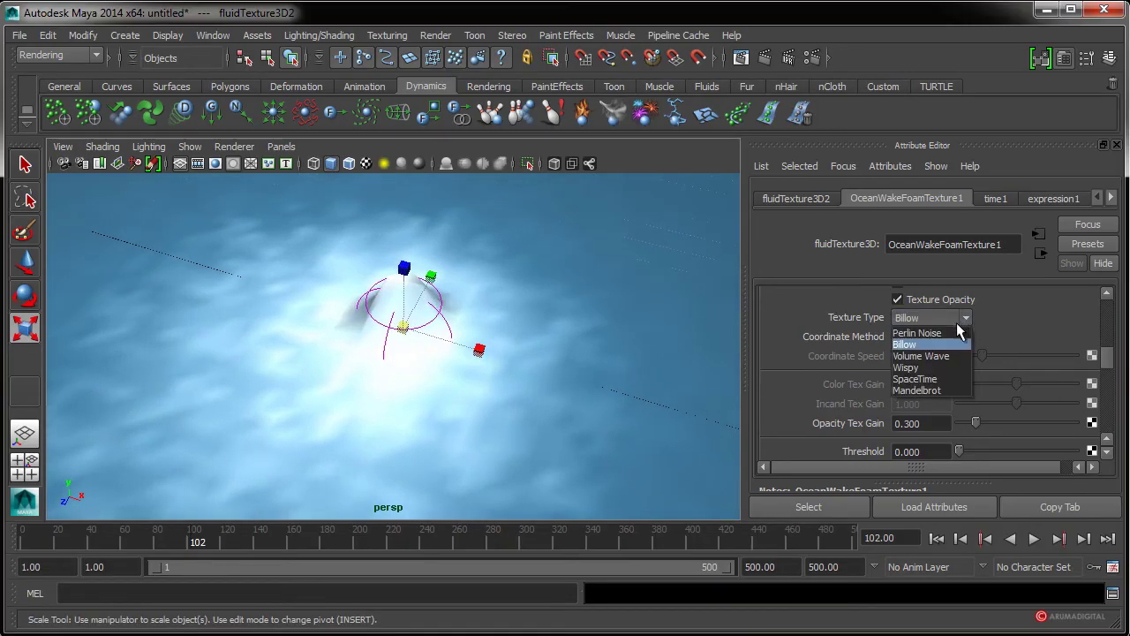
click(909, 367)
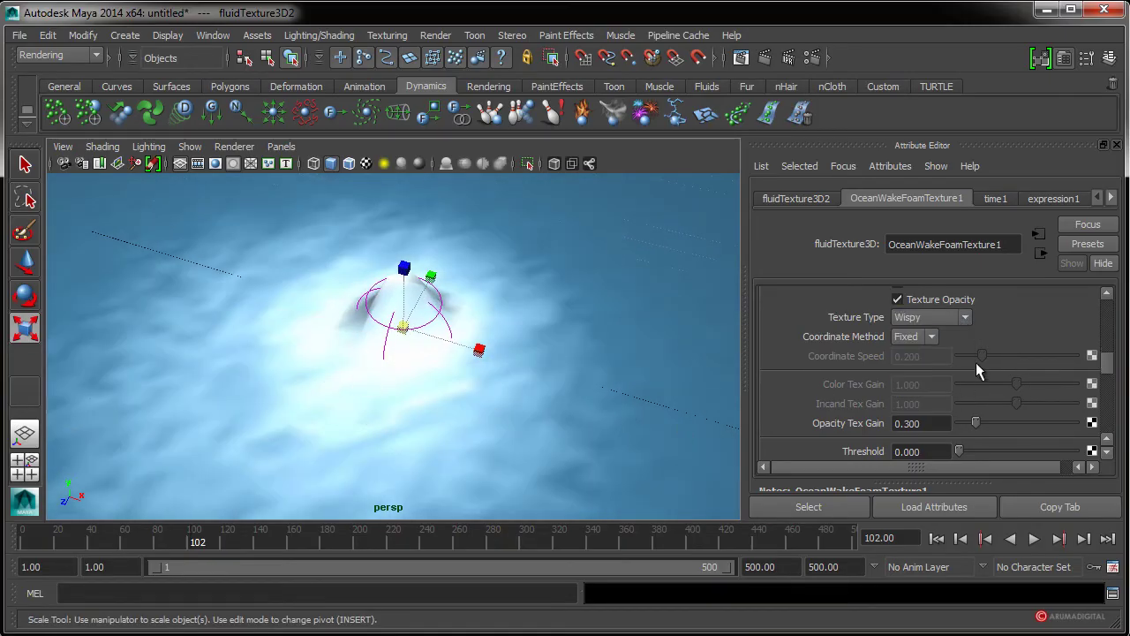
- Lower the texture Amplitude to 0.137 and render the current frame
drag(1110, 371, 1114, 386)
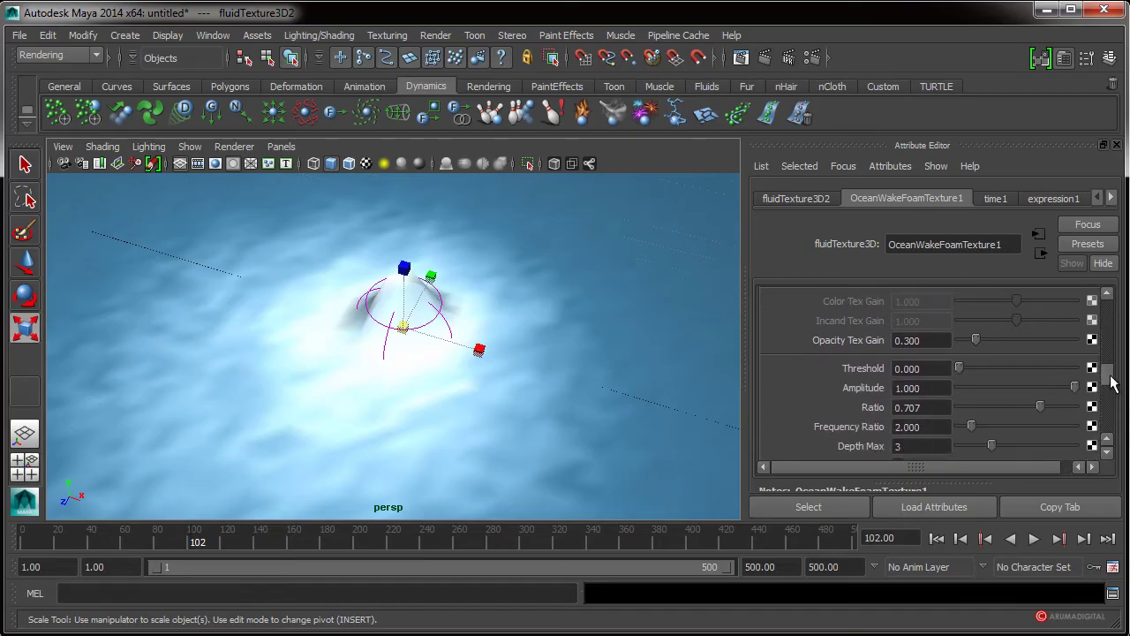
scroll(1113, 386, down, 1)
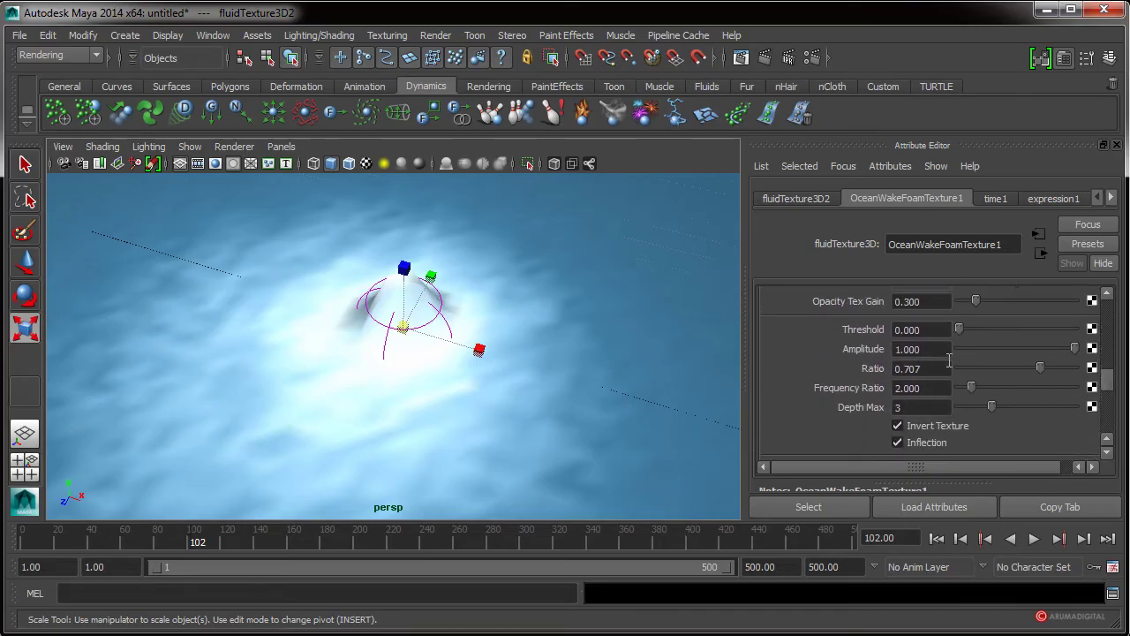
mouse_move(1075, 349)
mouse_down()
mouse_move(990, 351)
mouse_move(1086, 351)
mouse_move(974, 349)
mouse_up()
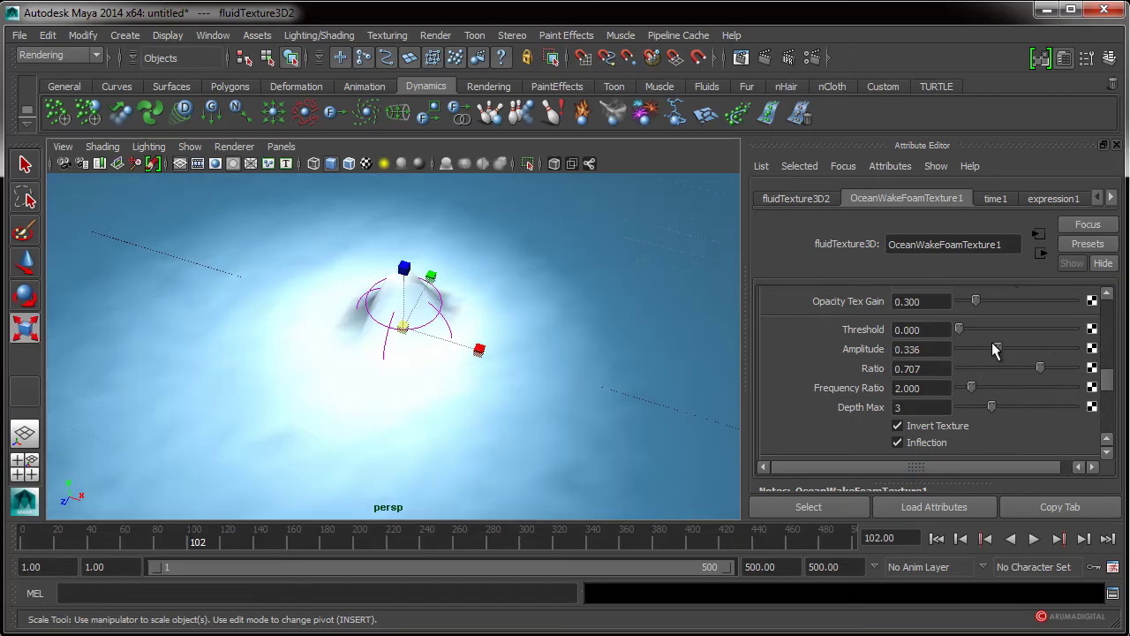
click(435, 35)
click(468, 55)
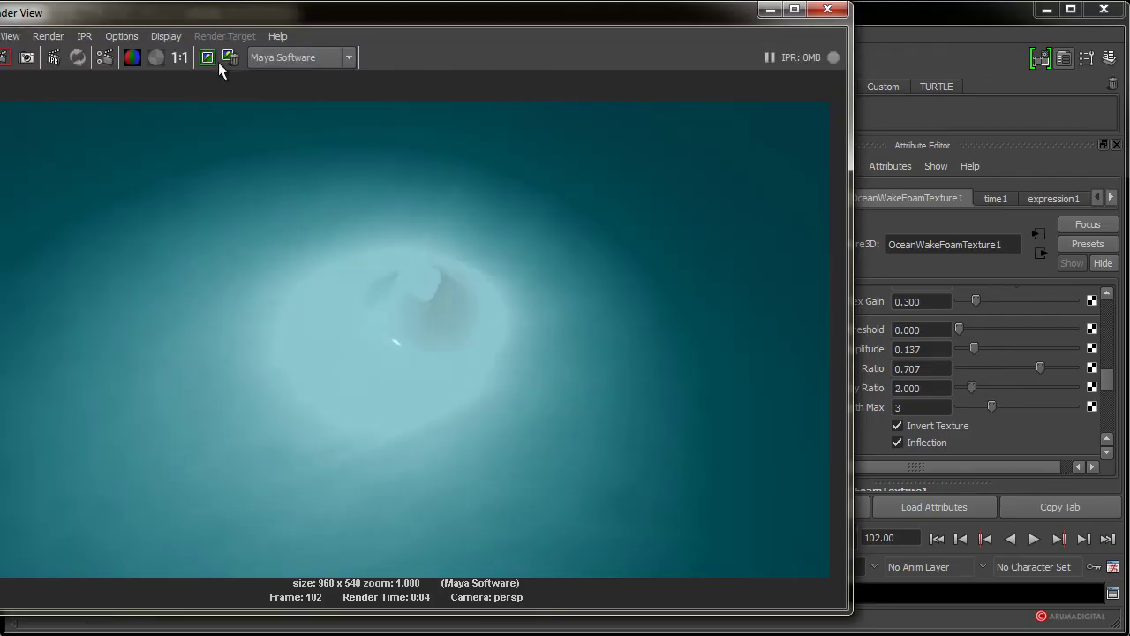
- Close the render, tumble to a new angle, and start an IPR render of frame 102
click(825, 12)
mouse_move(563, 282)
alt+mouse_down()
mouse_move(462, 313)
mouse_move(453, 279)
mouse_move(449, 300)
alt+mouse_up()
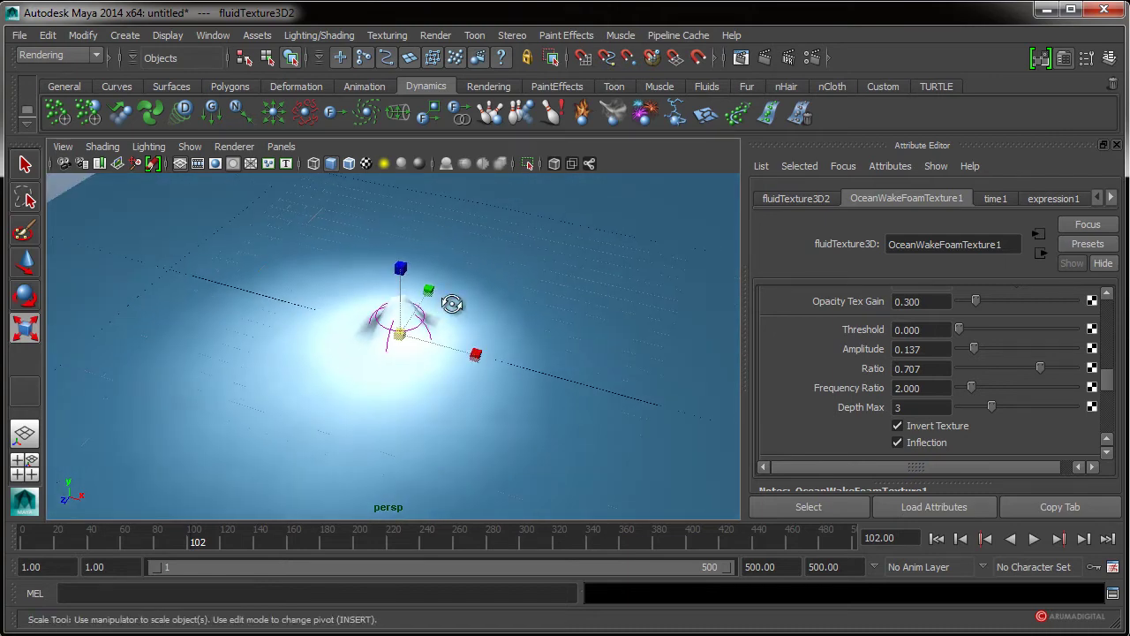
click(422, 34)
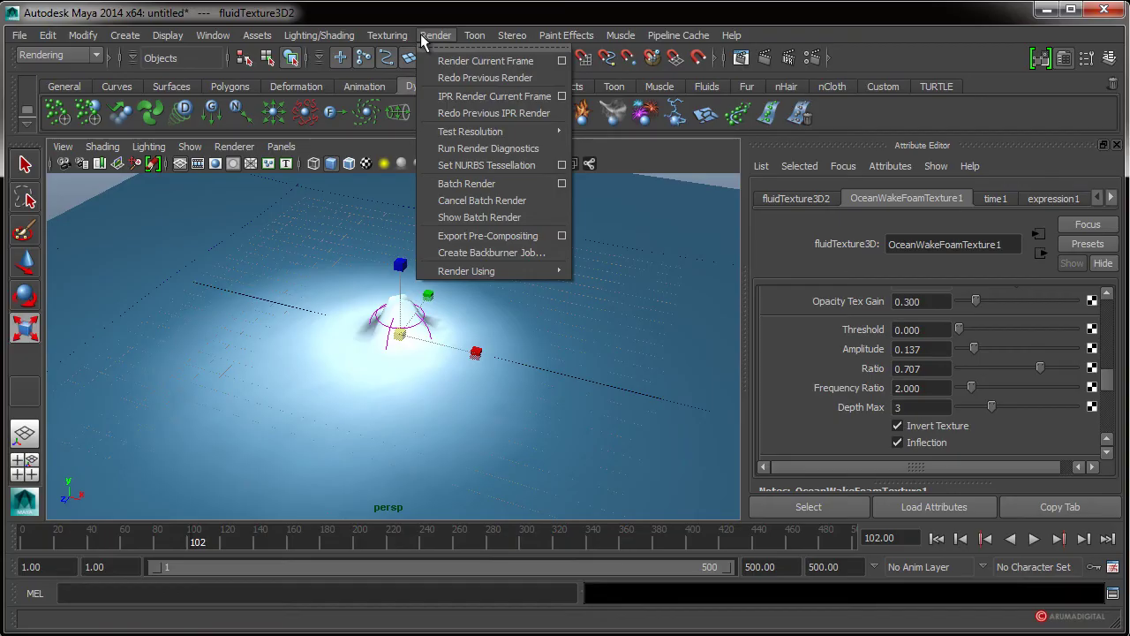
click(466, 97)
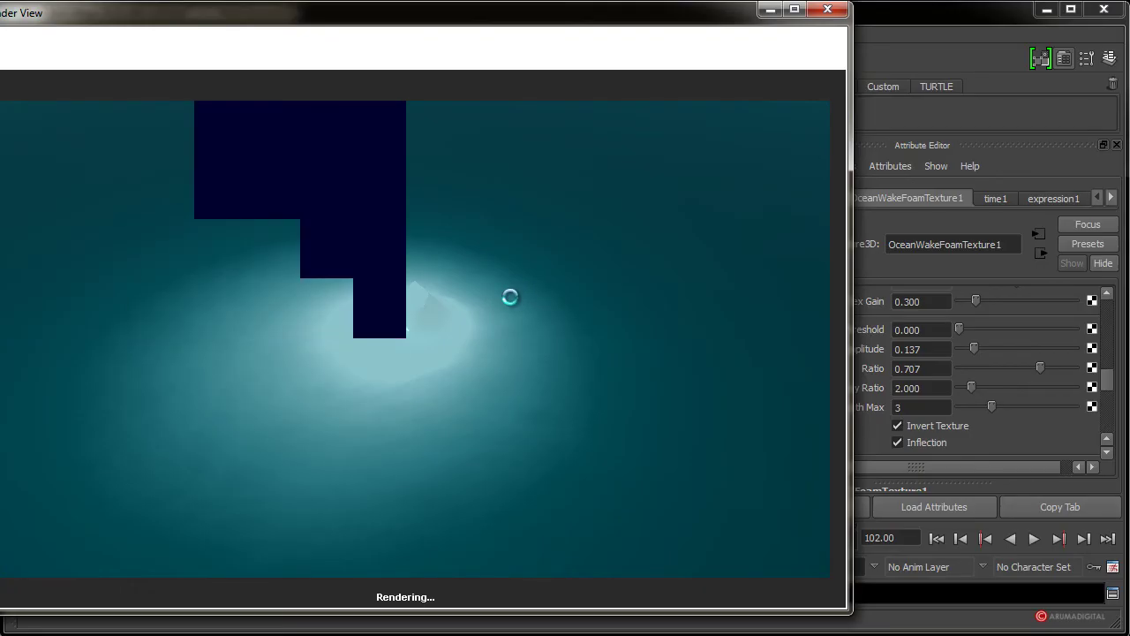
- Mark an IPR region, then raise Amplitude to 0.427 and Opacity Tex Gain to 1.557
mouse_move(443, 330)
mouse_down()
mouse_move(583, 412)
mouse_move(600, 433)
mouse_up()
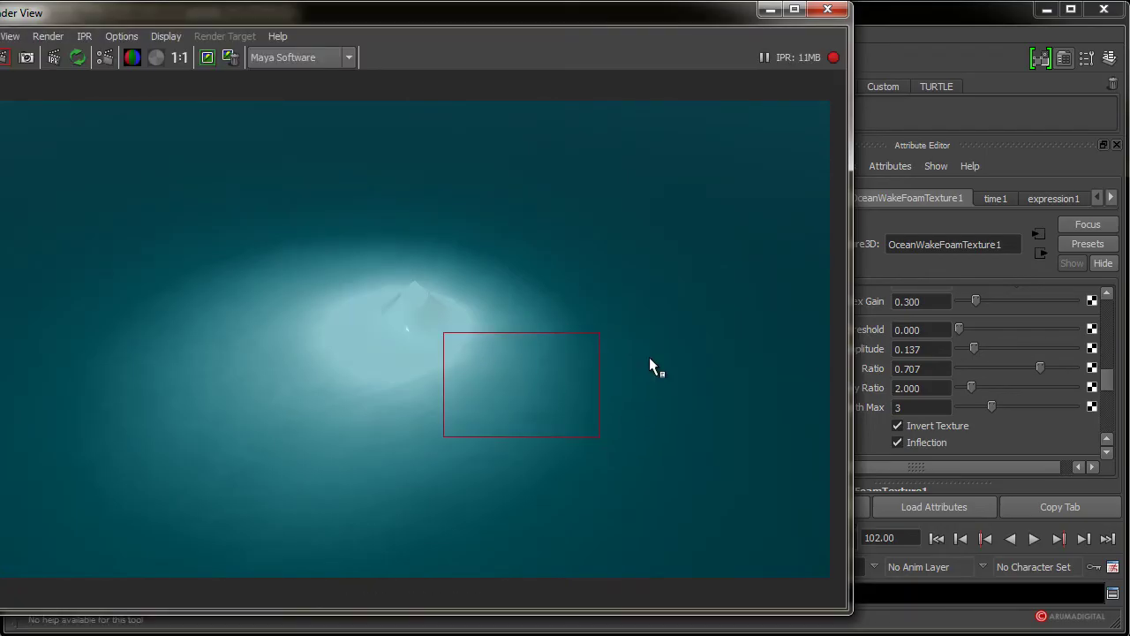
drag(690, 18, 537, 23)
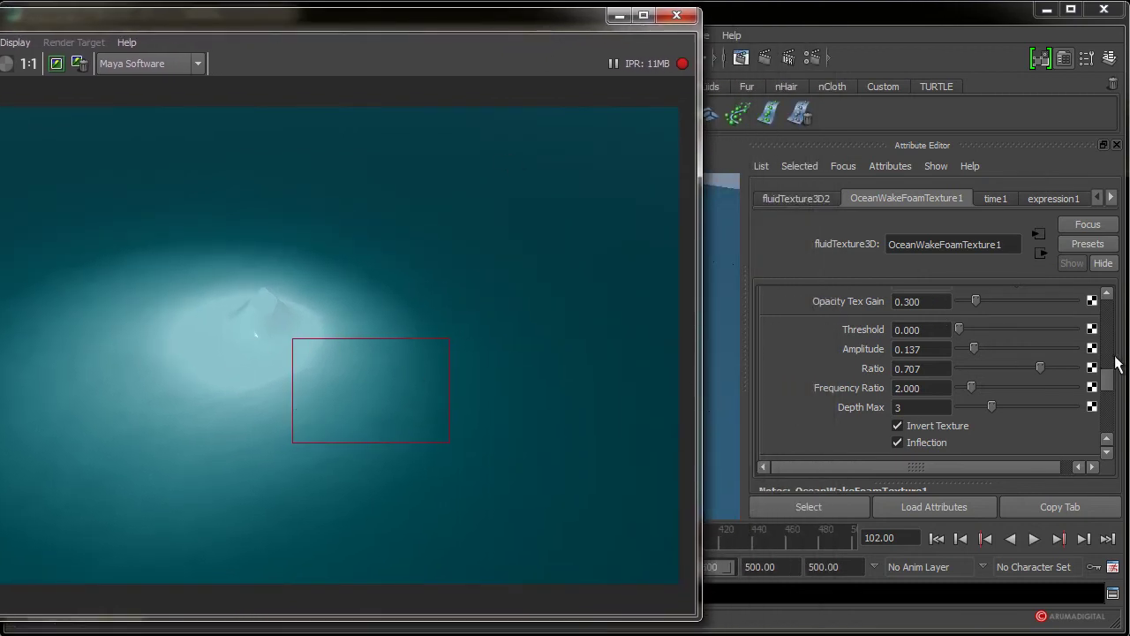
scroll(1105, 378, down, 1)
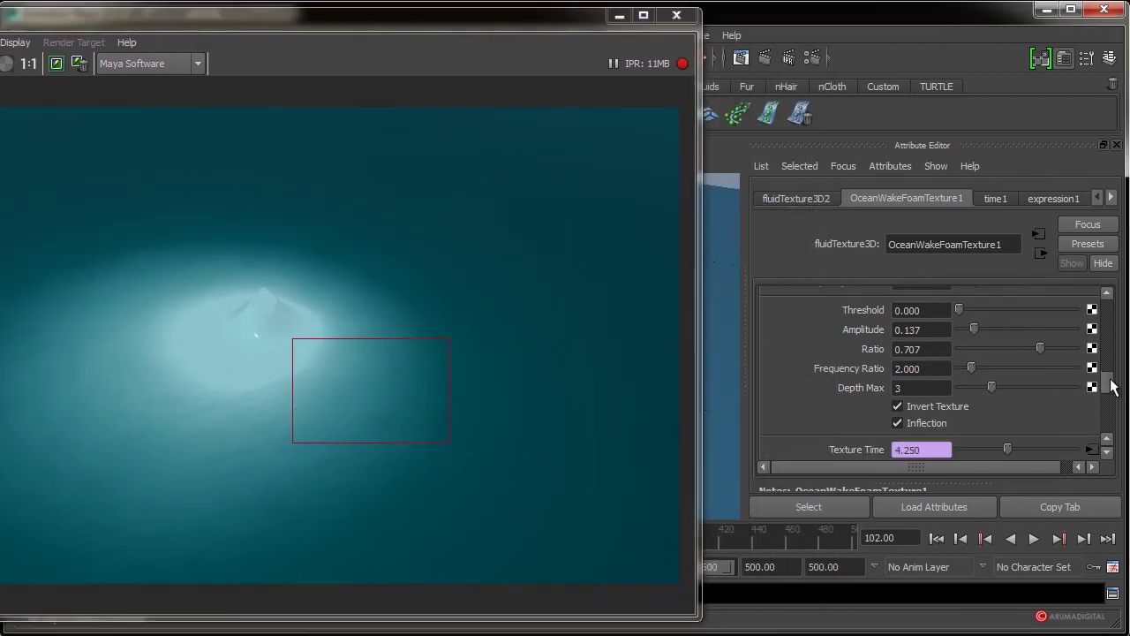
click(1008, 336)
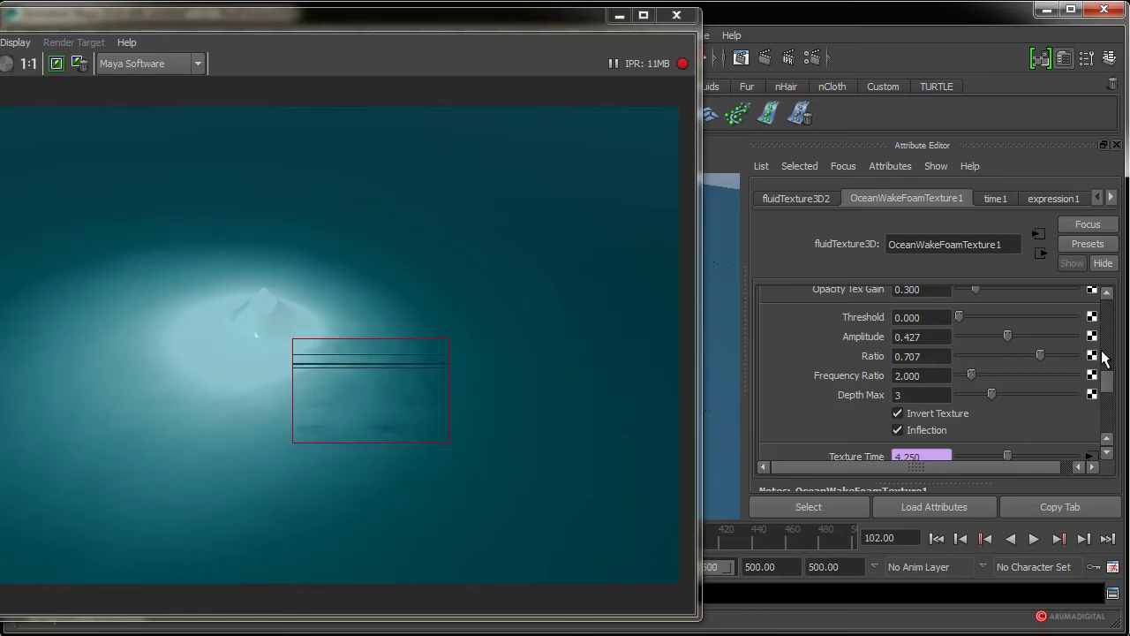
scroll(1104, 376, up, 3)
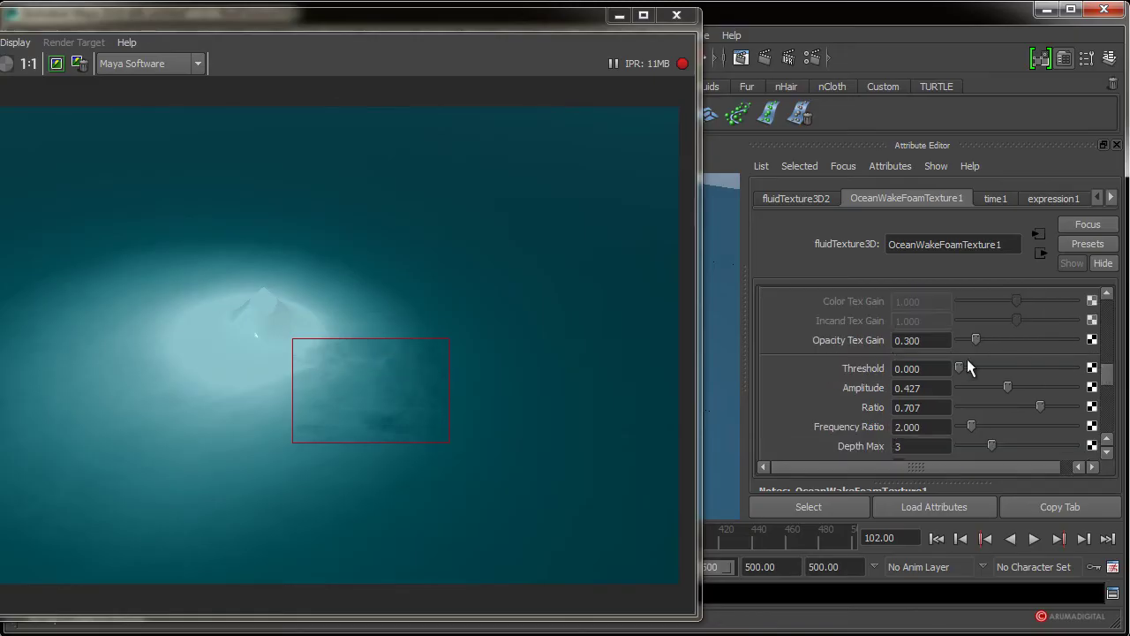
drag(1020, 339, 1049, 338)
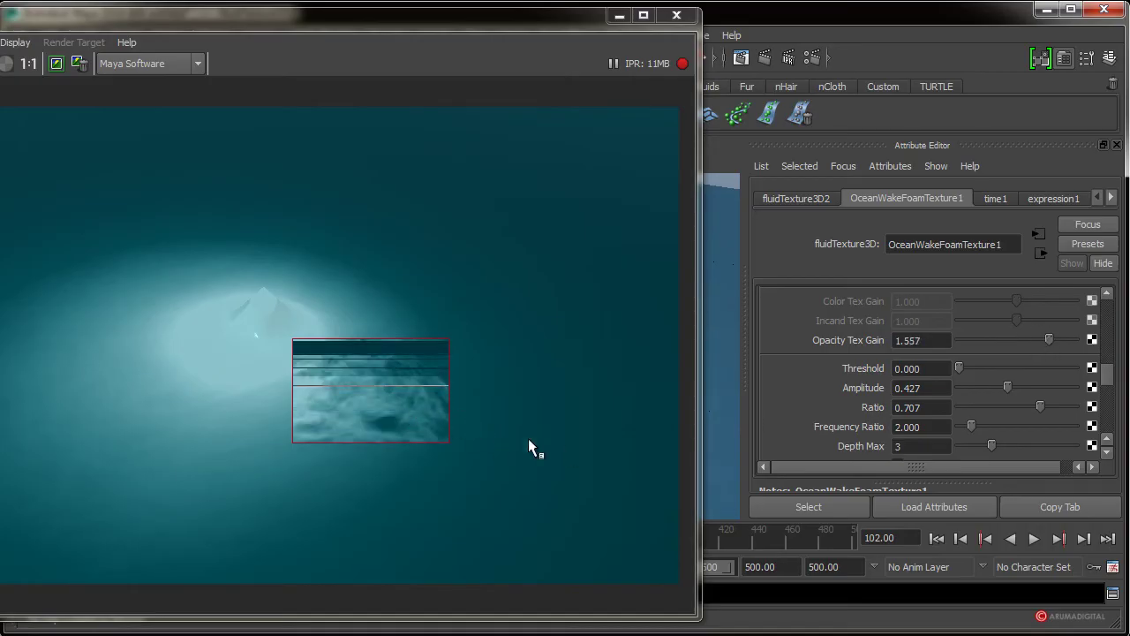
- Set Frequency Ratio 5.878, Zoom Factor 0.916, Frequency 14.656 and Threshold 0.321
scroll(1111, 385, down, 3)
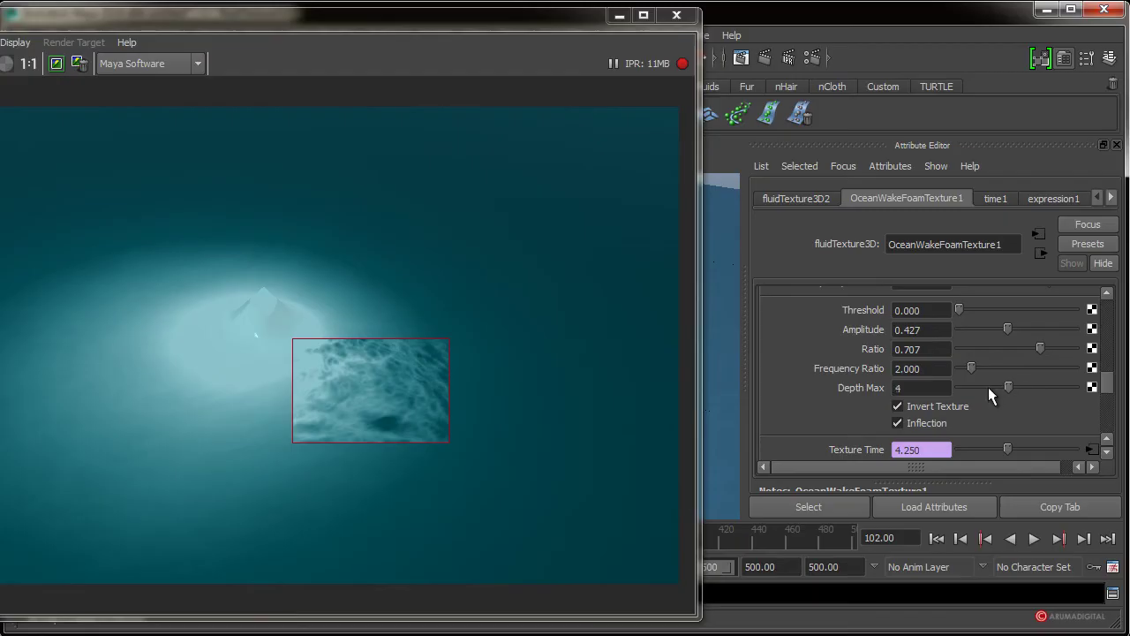
drag(973, 368, 1021, 364)
scroll(1102, 384, down, 1)
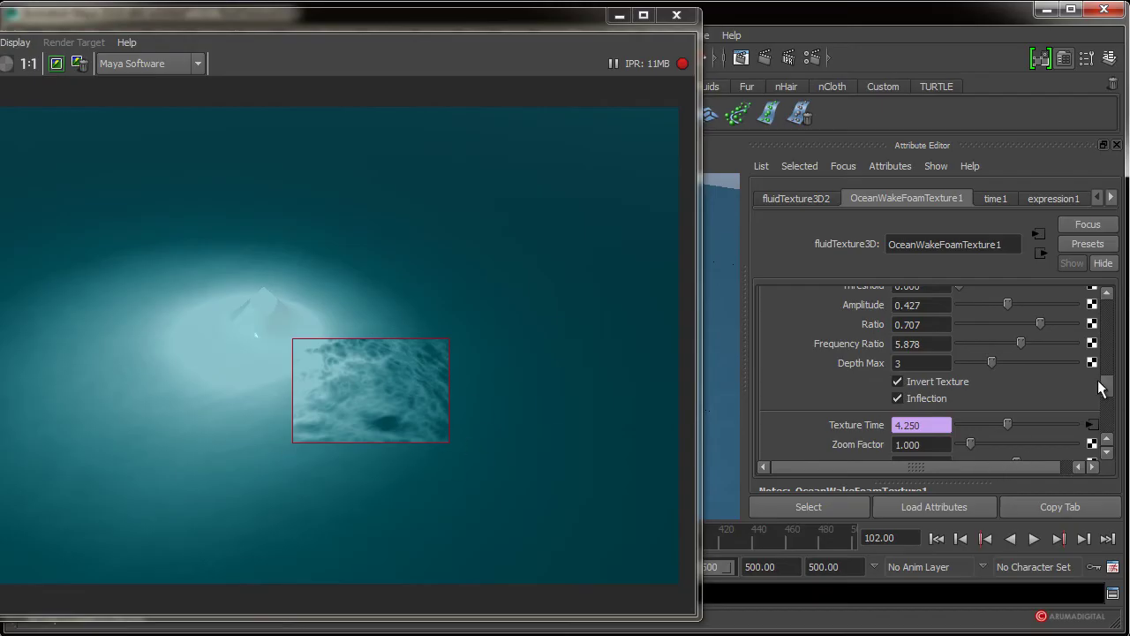
scroll(1102, 385, down, 1)
scroll(1102, 385, down, 1)
scroll(1102, 394, down, 1)
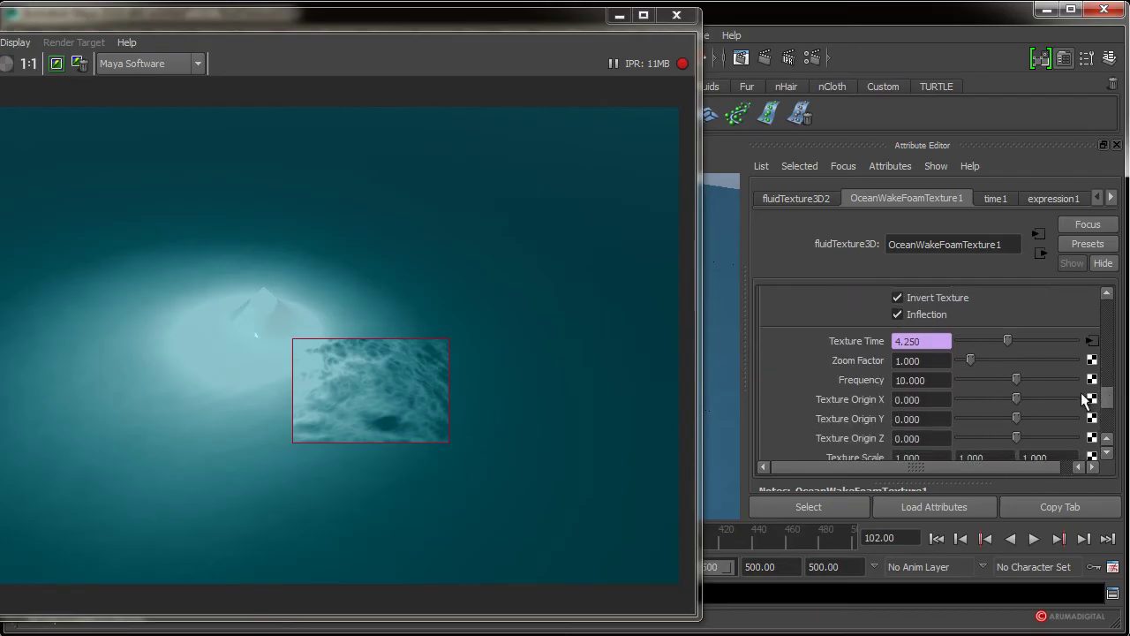
mouse_move(993, 360)
mouse_down()
mouse_move(970, 362)
mouse_move(981, 378)
mouse_up()
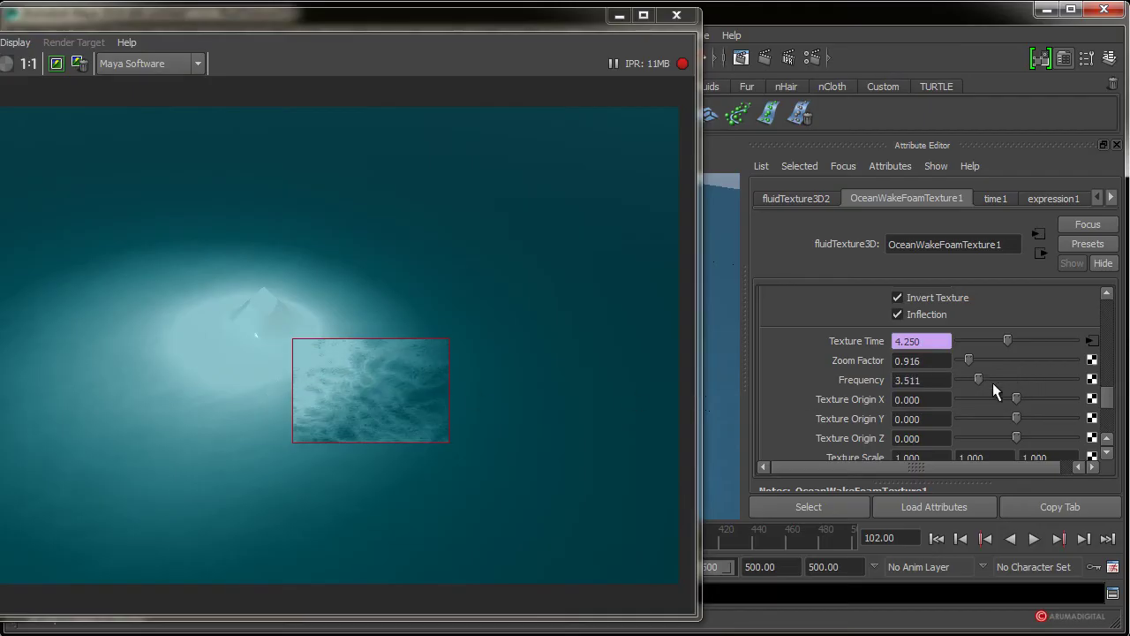
drag(981, 378, 1043, 380)
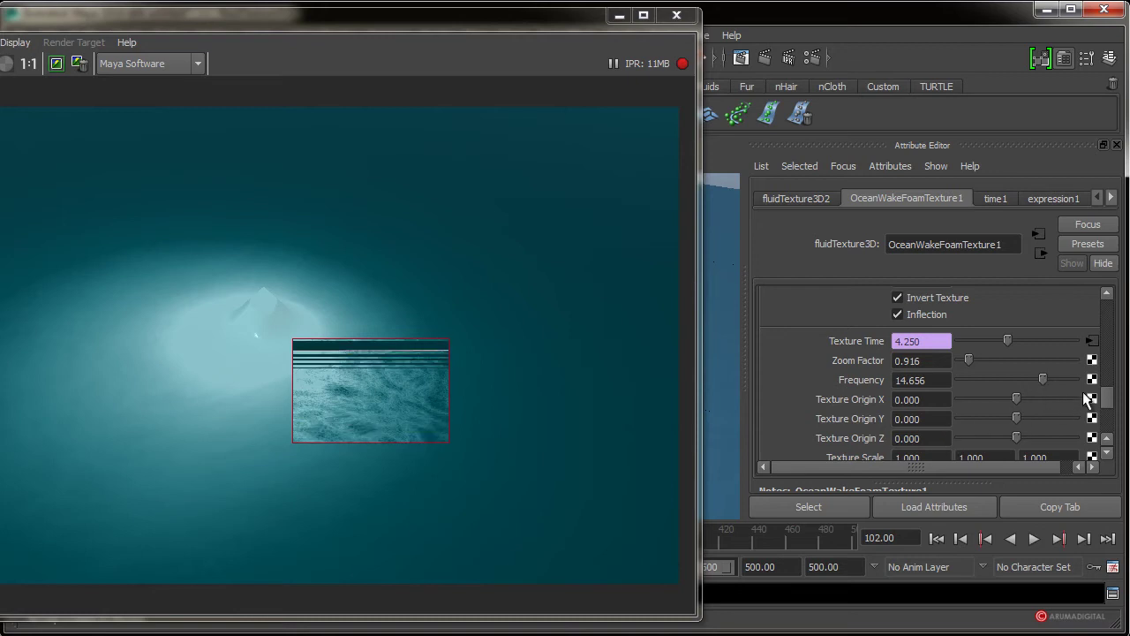
mouse_move(1105, 399)
mouse_down()
mouse_move(1110, 409)
mouse_move(1105, 371)
mouse_up()
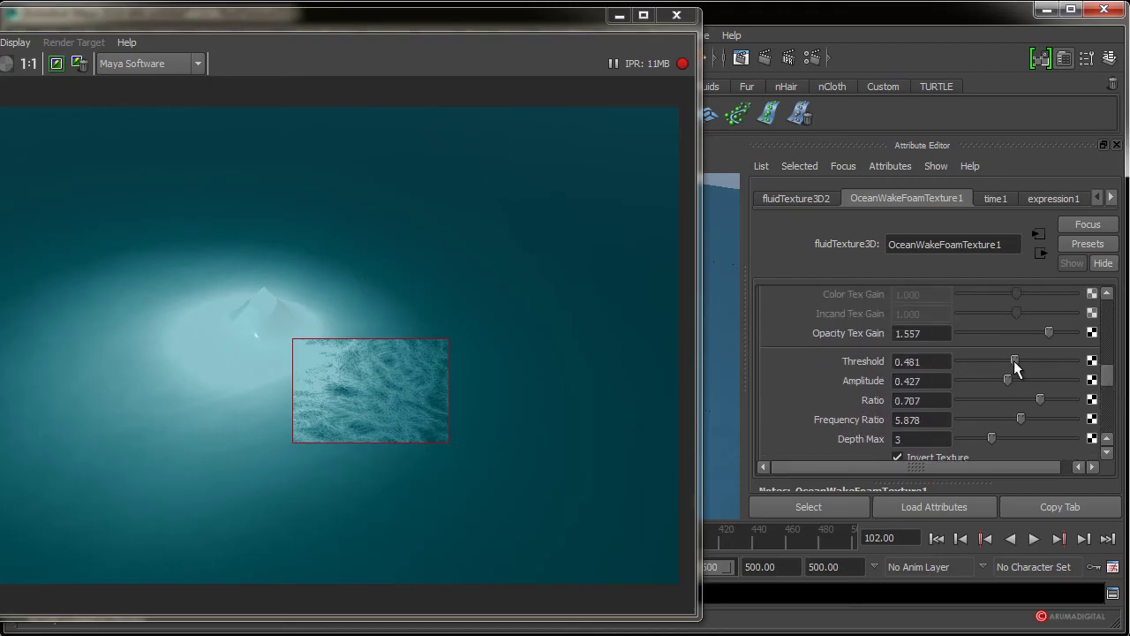
drag(1013, 361, 996, 364)
drag(1105, 381, 1105, 354)
- Set the opacity Texture Type to Perlin Noise and bring the Render View back to view the IPR region
click(929, 374)
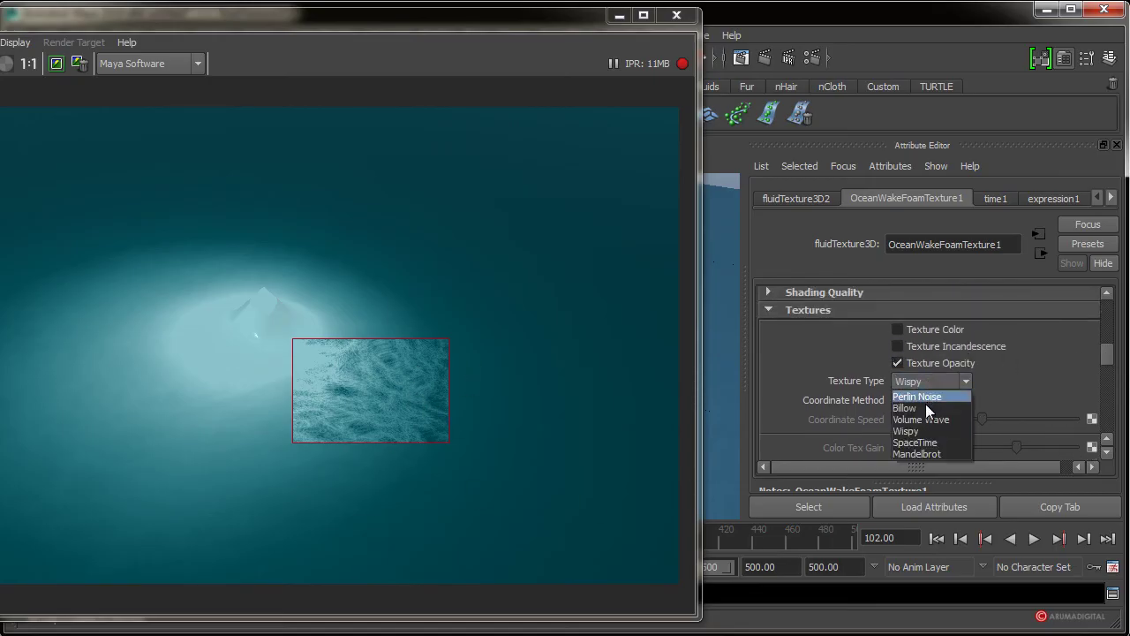
click(920, 398)
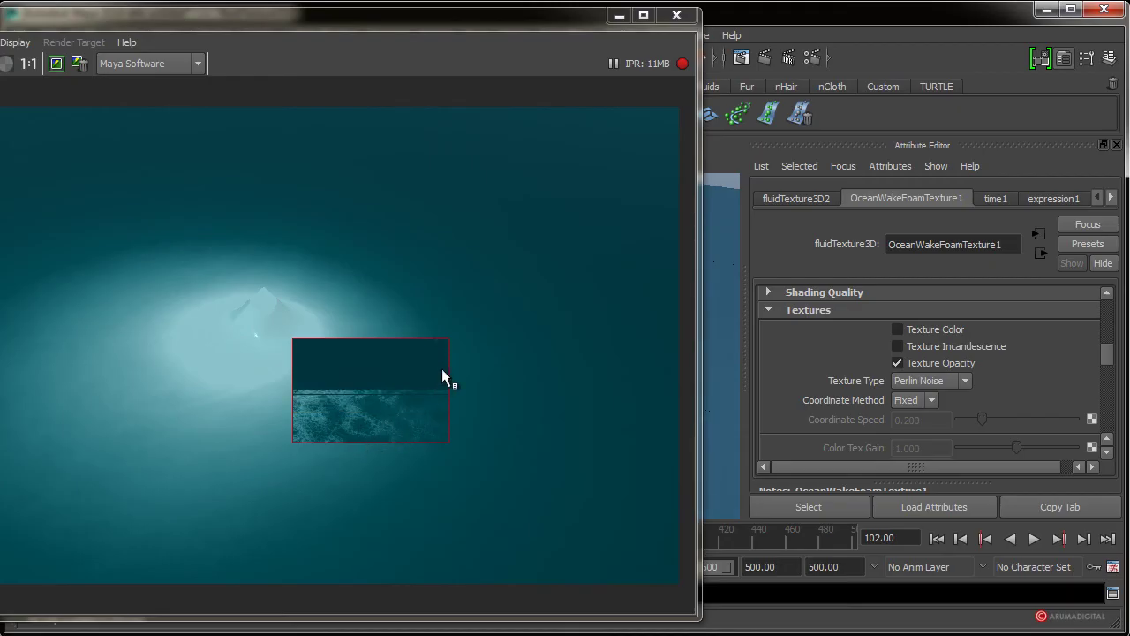
drag(1109, 362, 1110, 367)
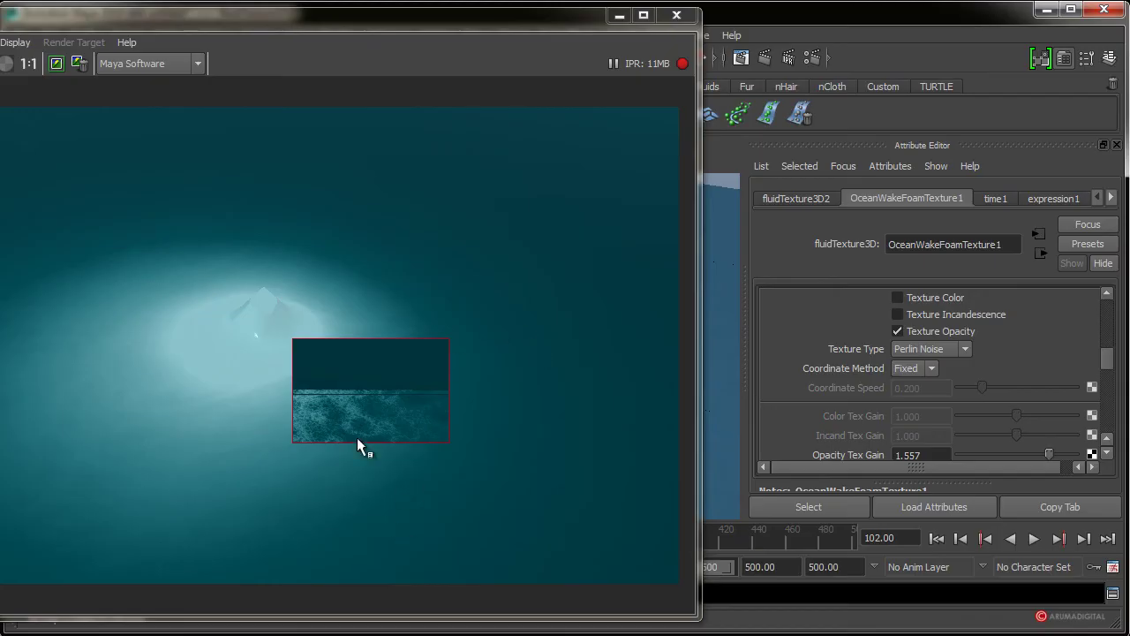
drag(376, 27, 618, 45)
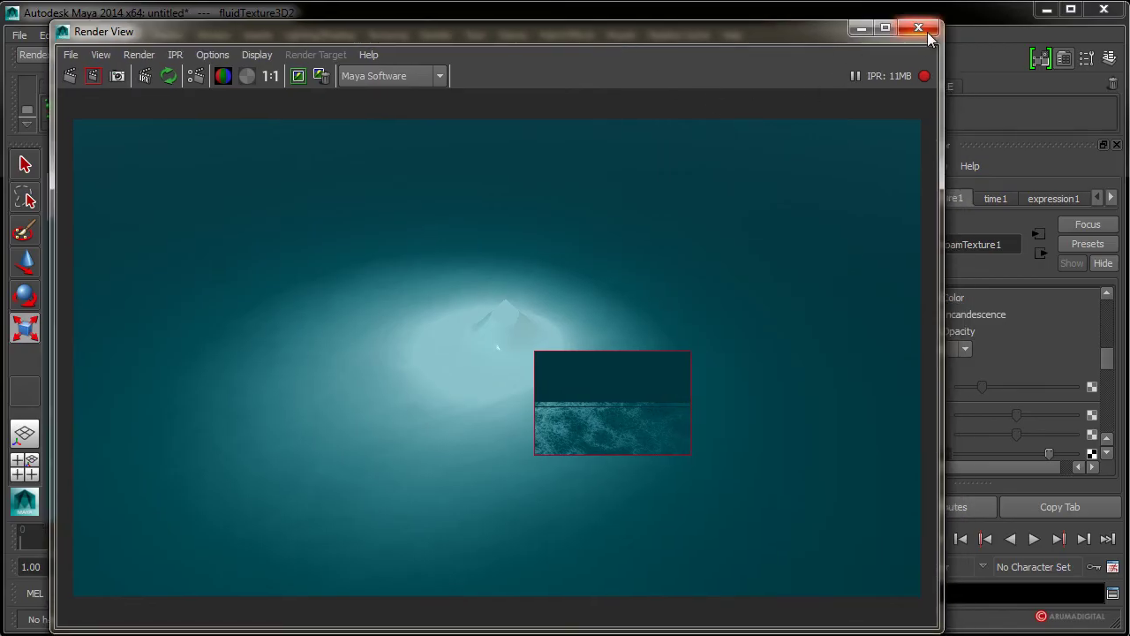
- Close the IPR render and tumble the viewport to see the fluid container over the ocean
click(918, 30)
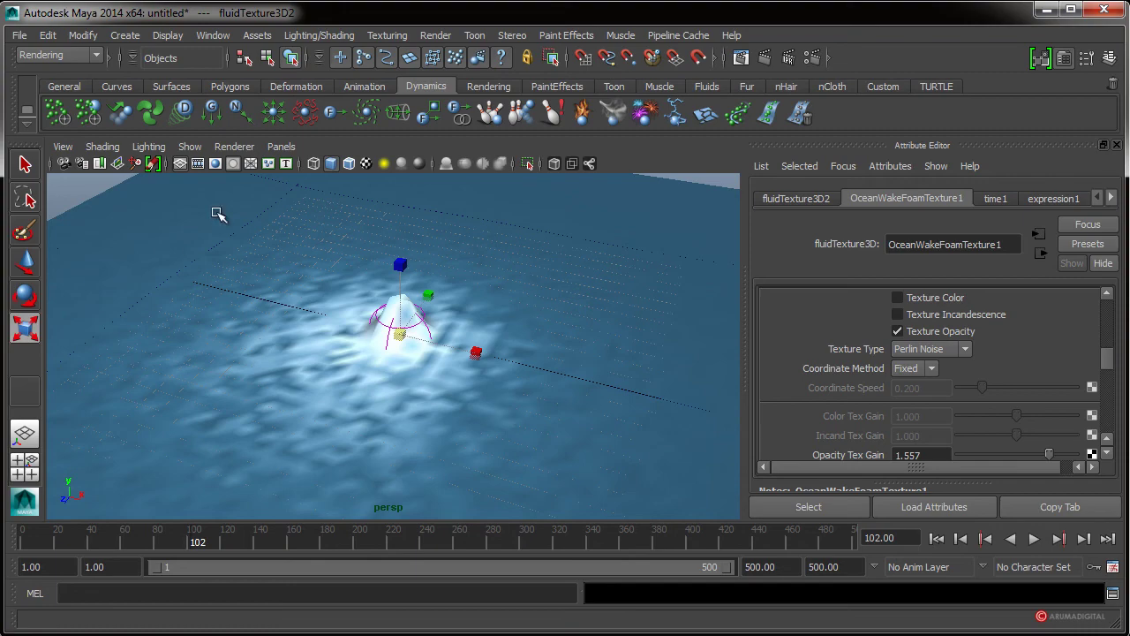
mouse_move(577, 338)
alt+mouse_down()
mouse_move(306, 348)
mouse_move(329, 336)
mouse_move(358, 345)
alt+mouse_up()
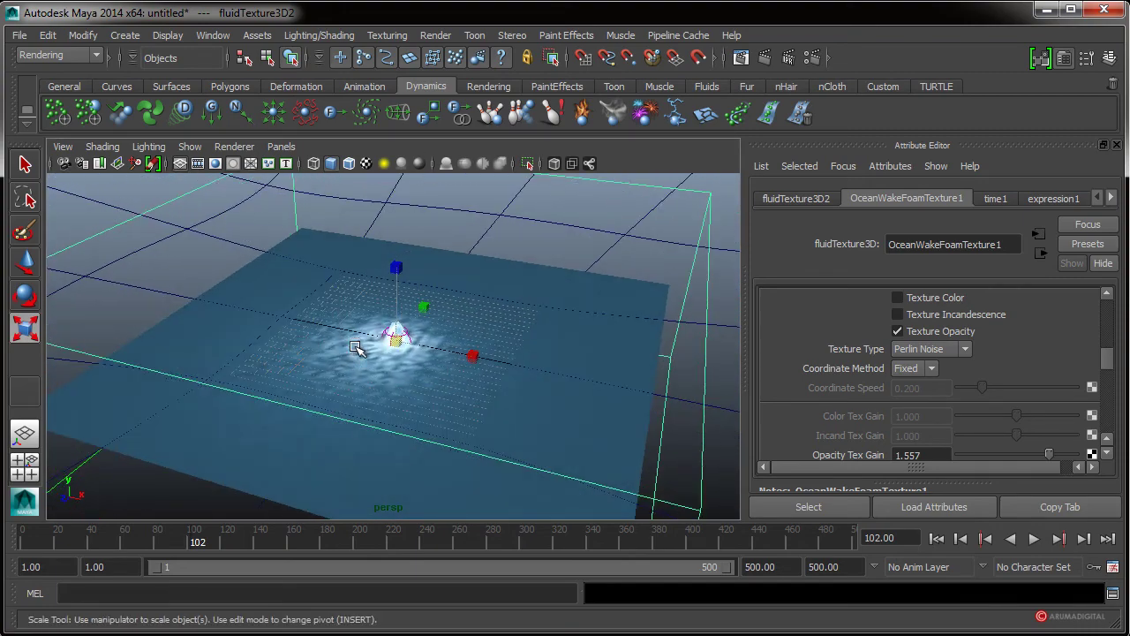